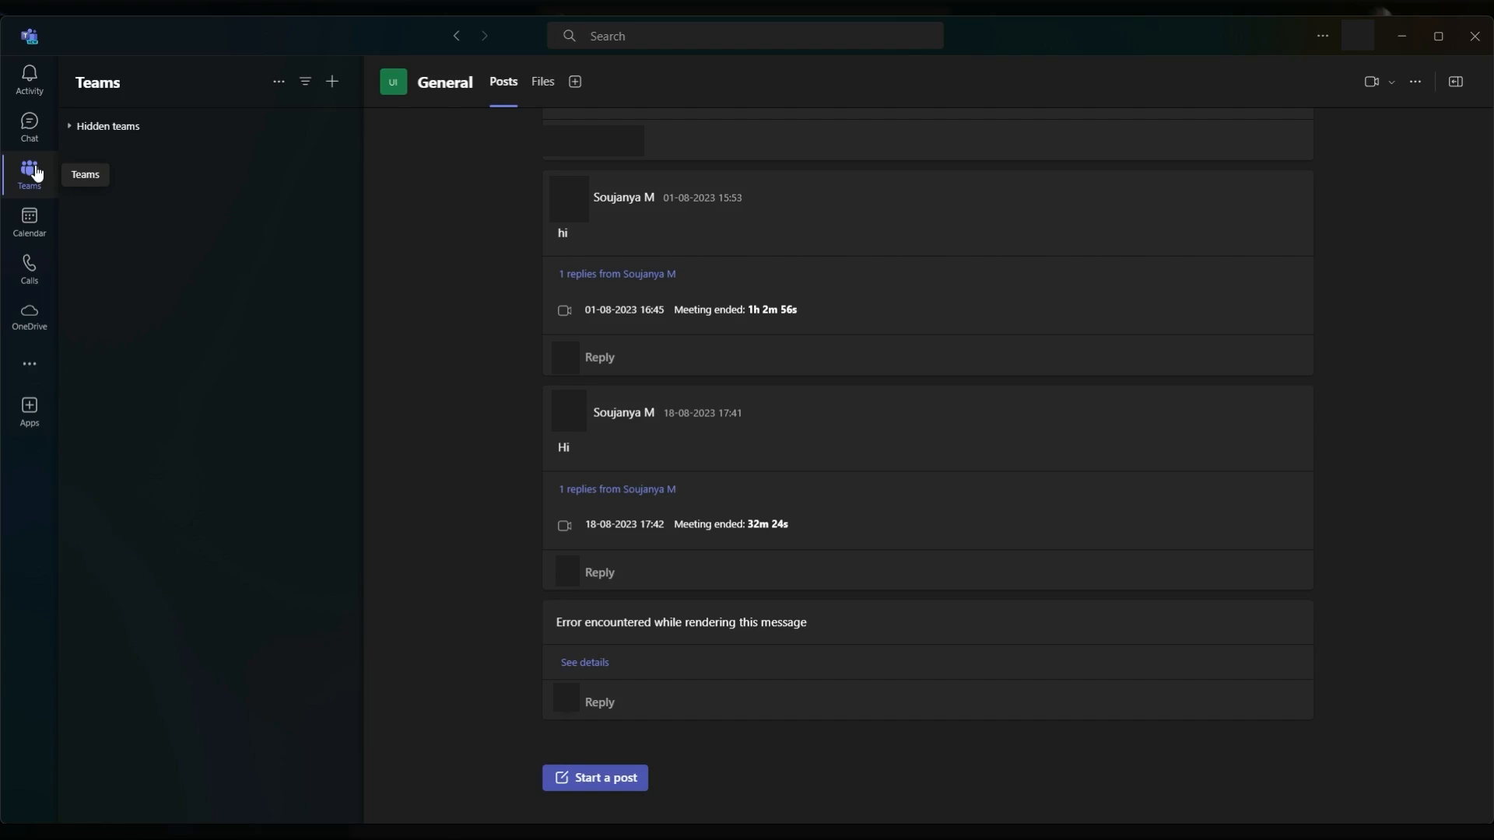
Create a new team named Turbo Forms
click(332, 82)
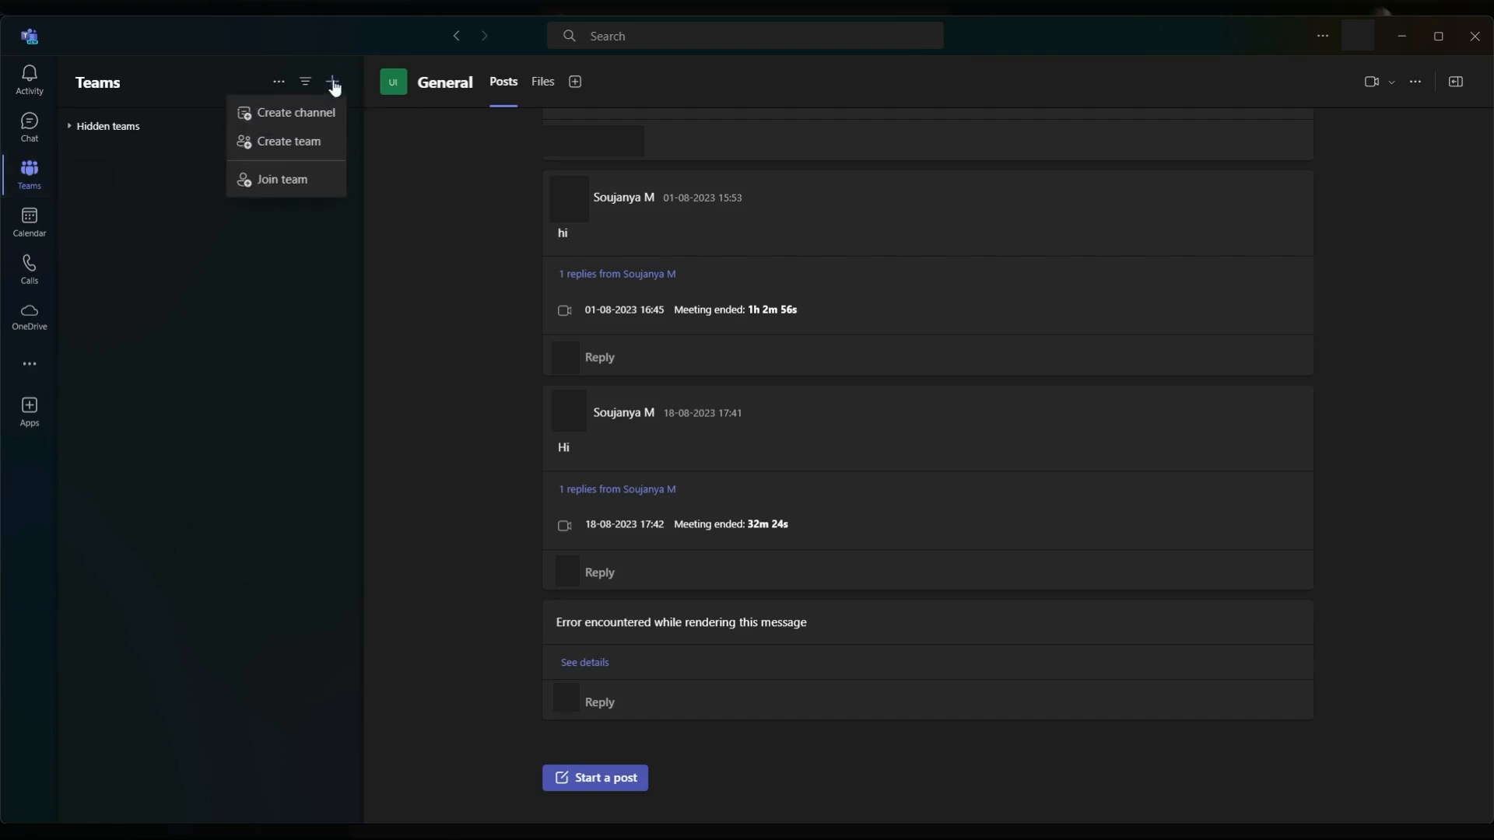
click(315, 143)
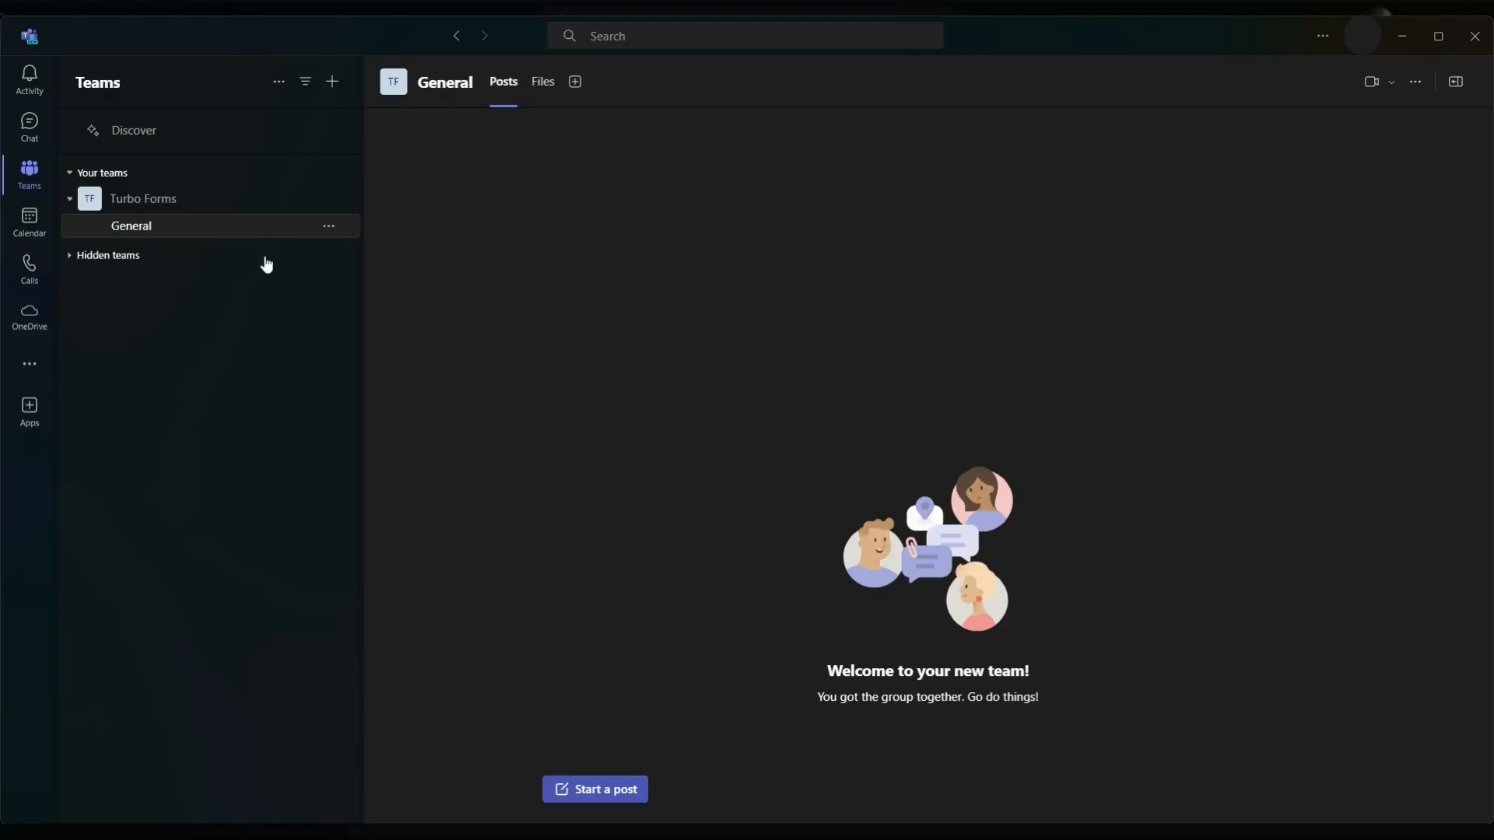
Add a Standard channel named "Turbo Apps" to the Turbo Forms team
click(179, 205)
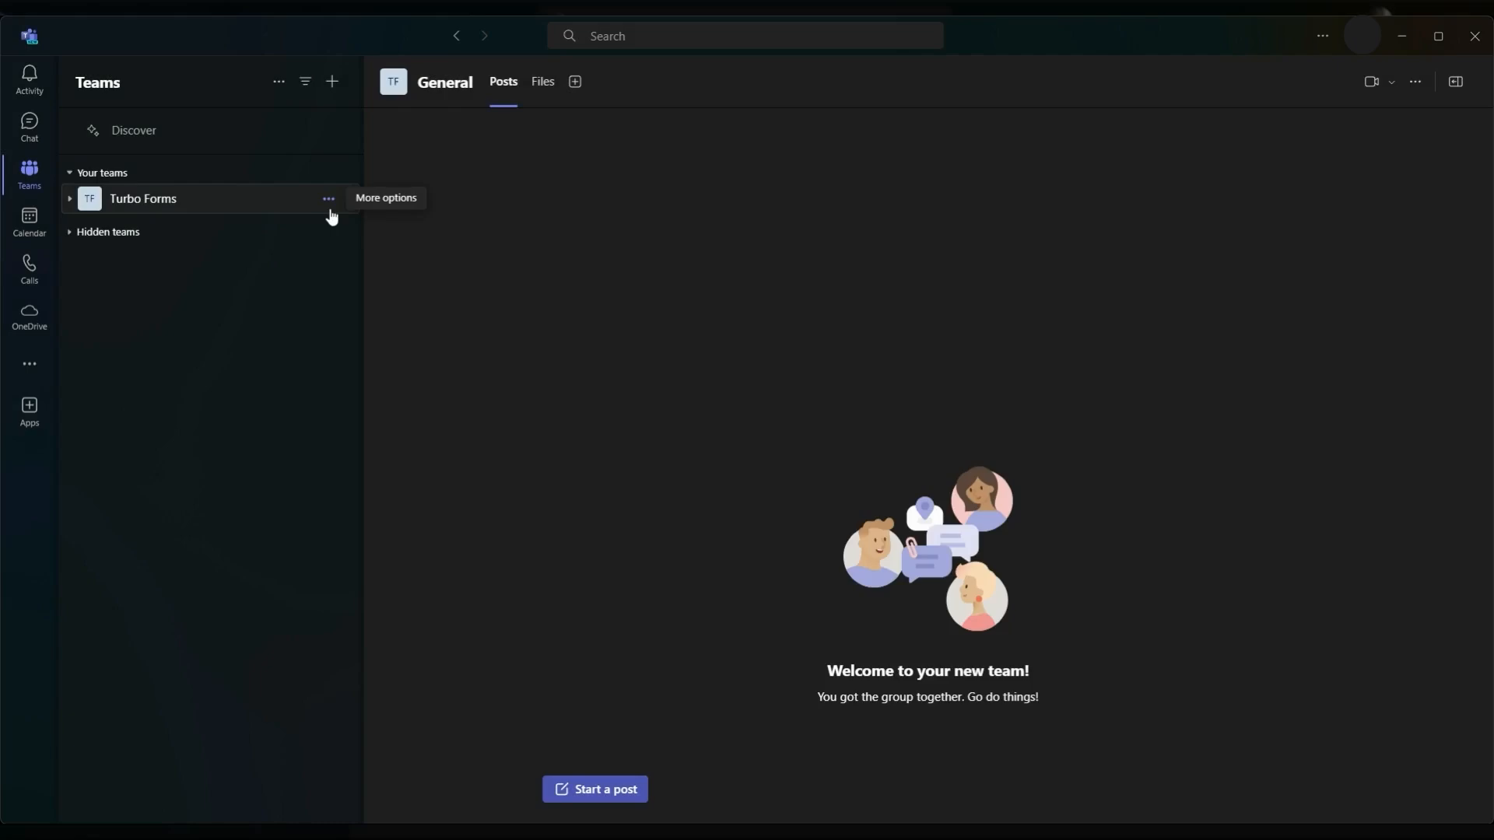
click(330, 206)
click(324, 327)
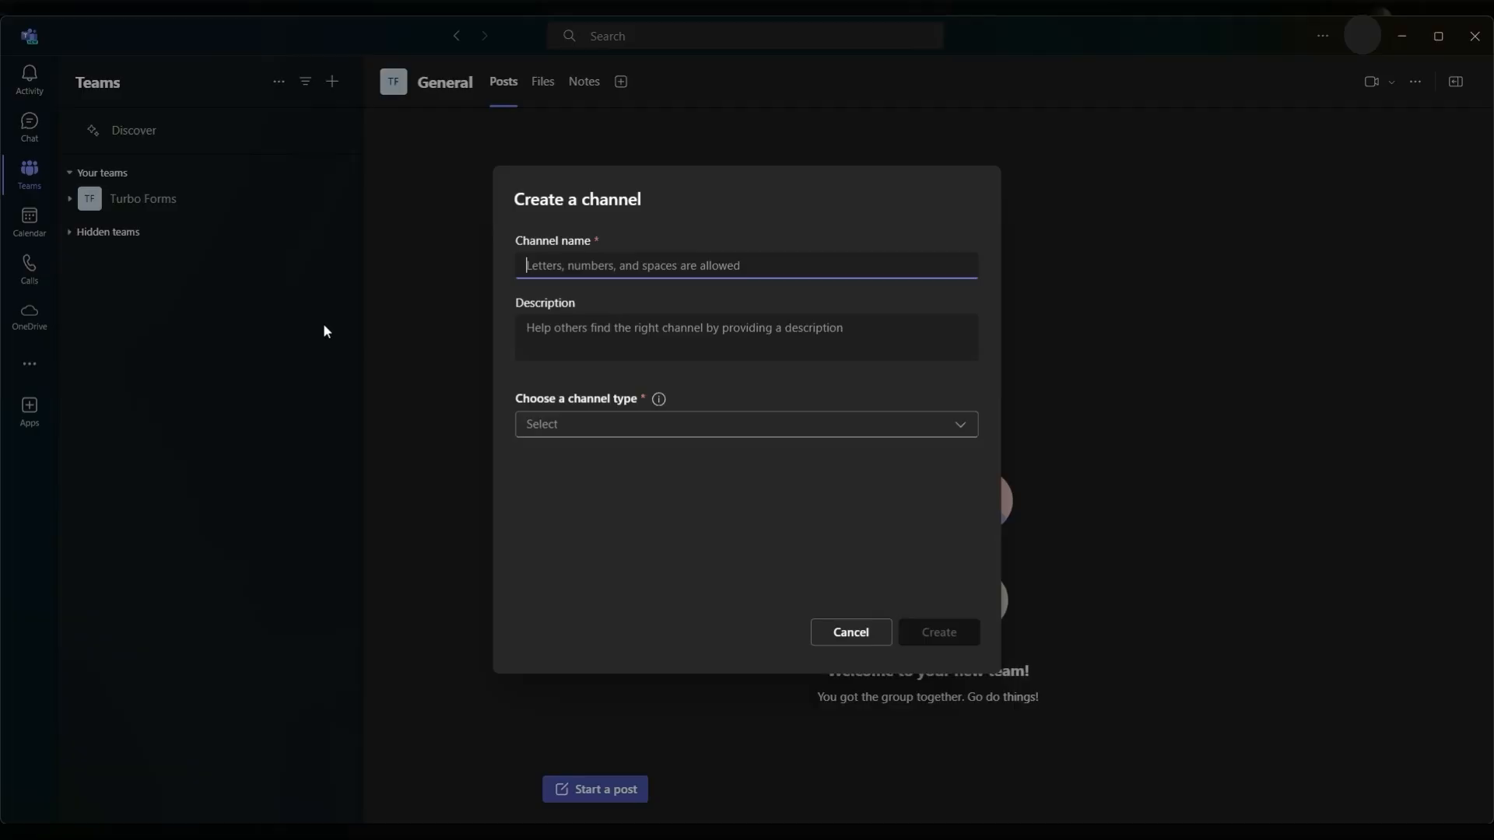
text(Turbo )
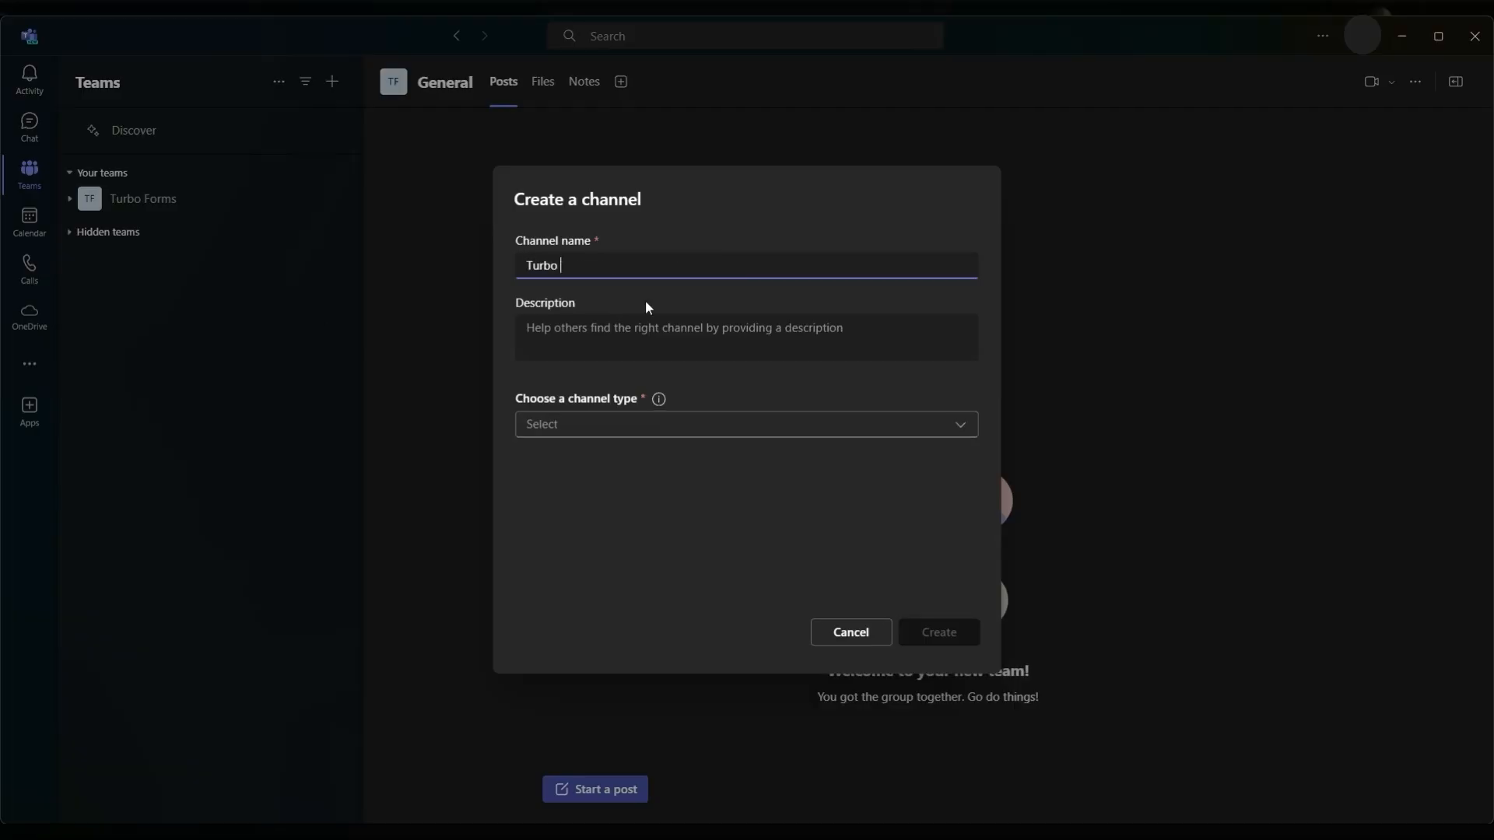
text(Apps)
click(606, 426)
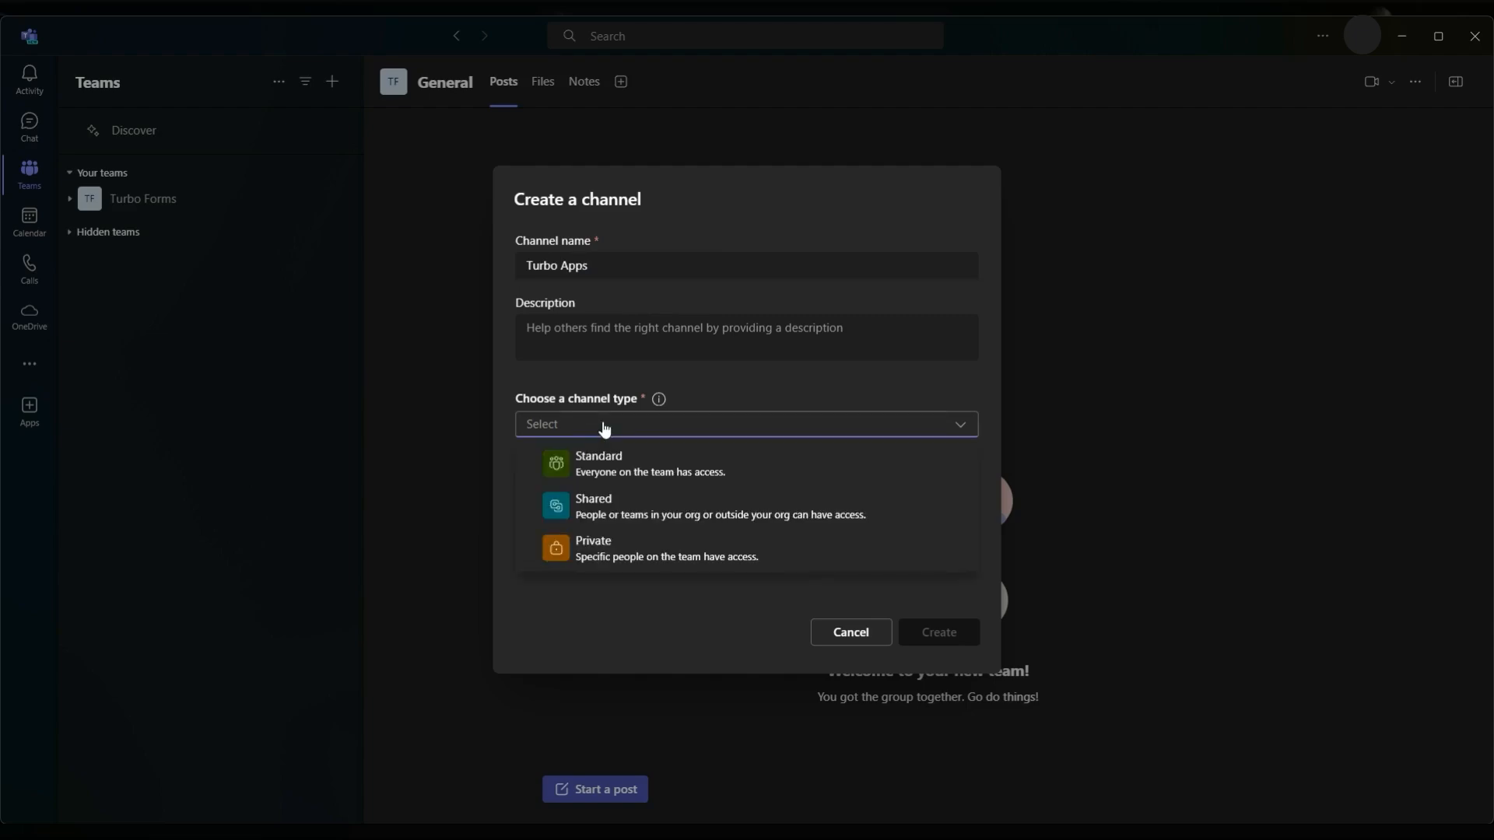
click(603, 463)
click(946, 634)
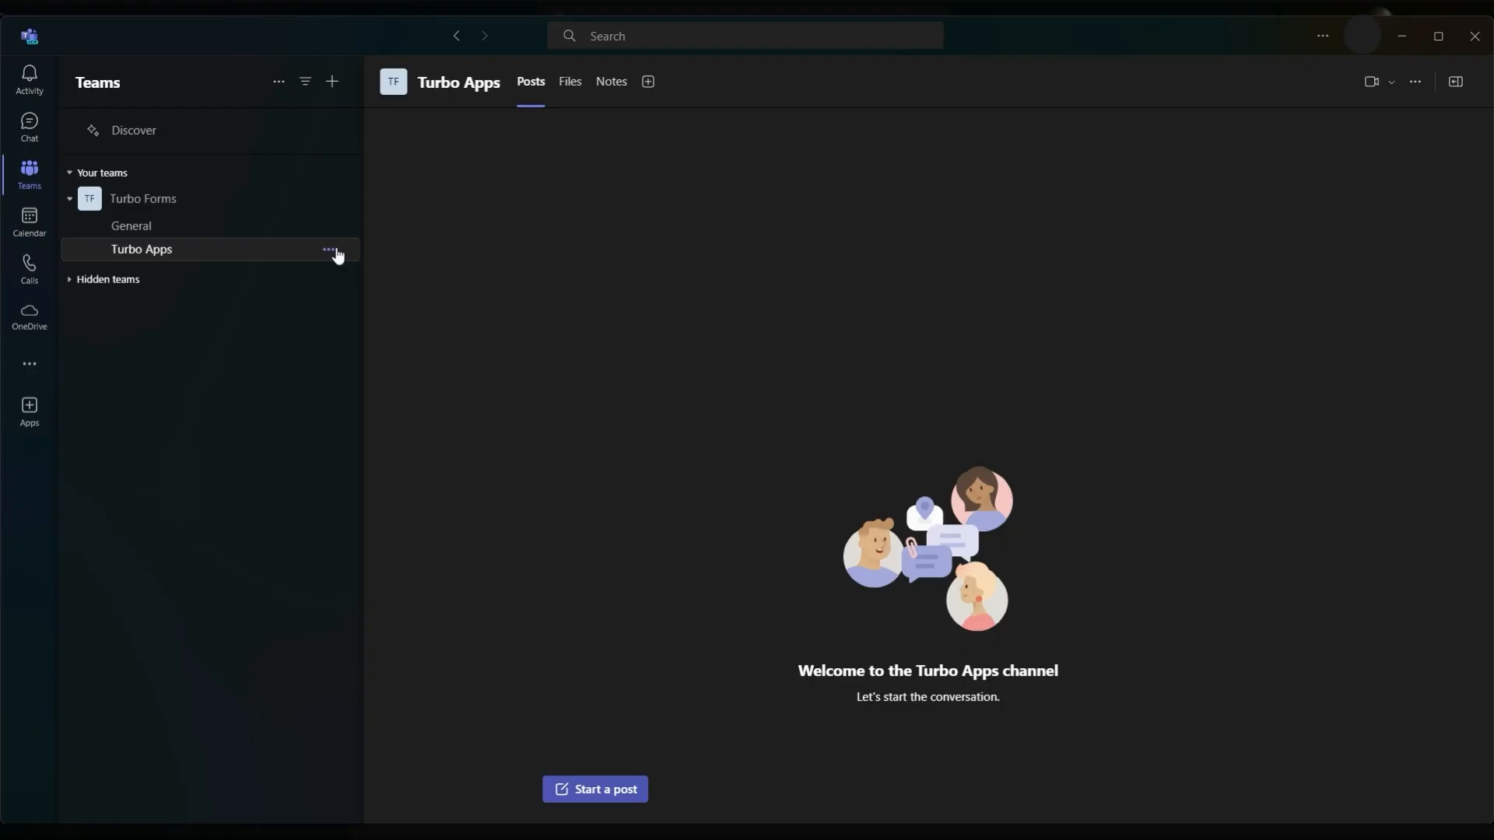
Find the Incoming Webhook connector for the Turbo Apps channel by searching for "Webhook" and add it
click(330, 250)
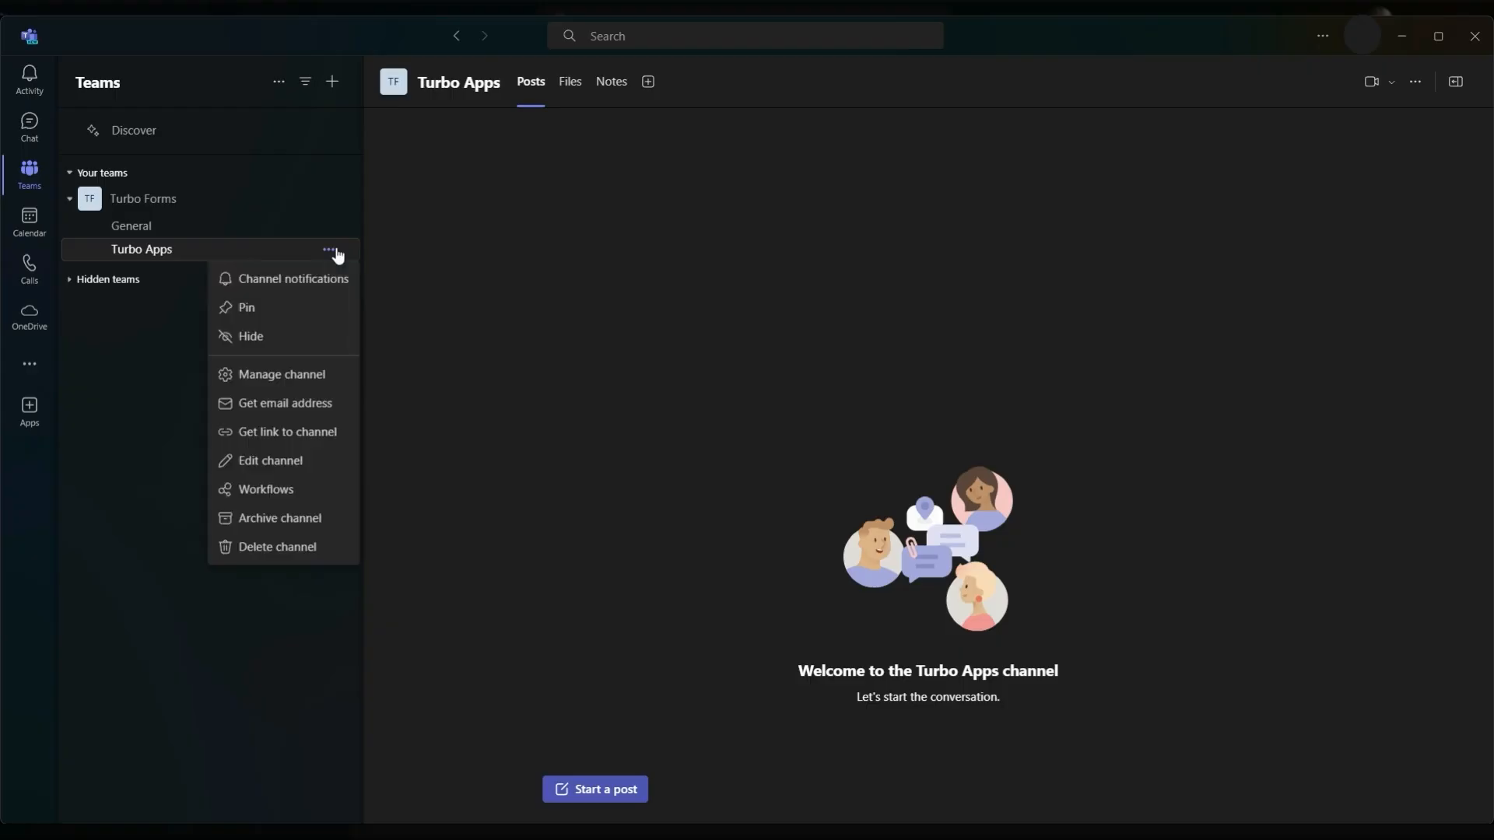
click(331, 378)
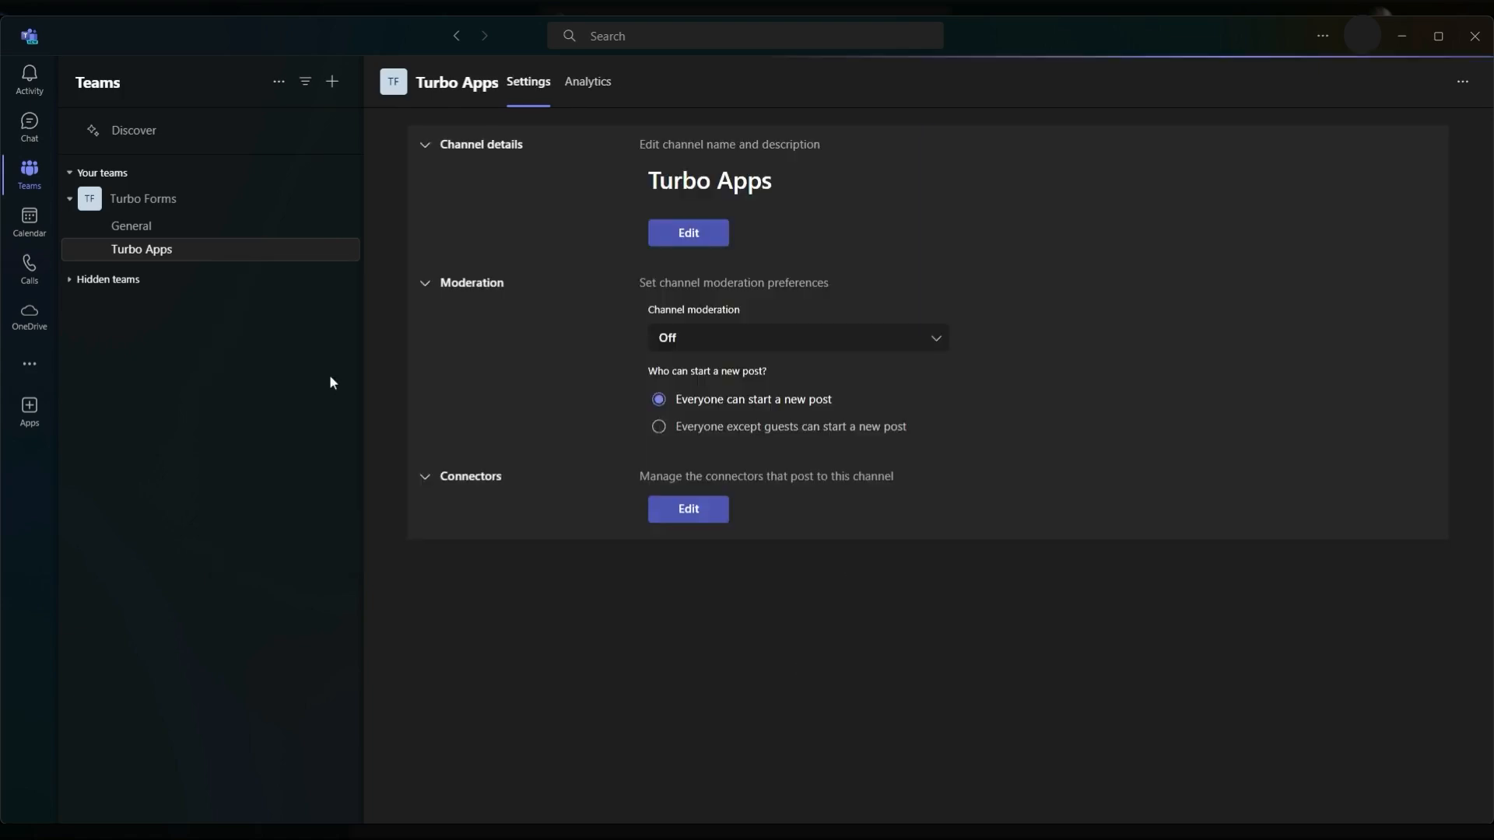
click(688, 523)
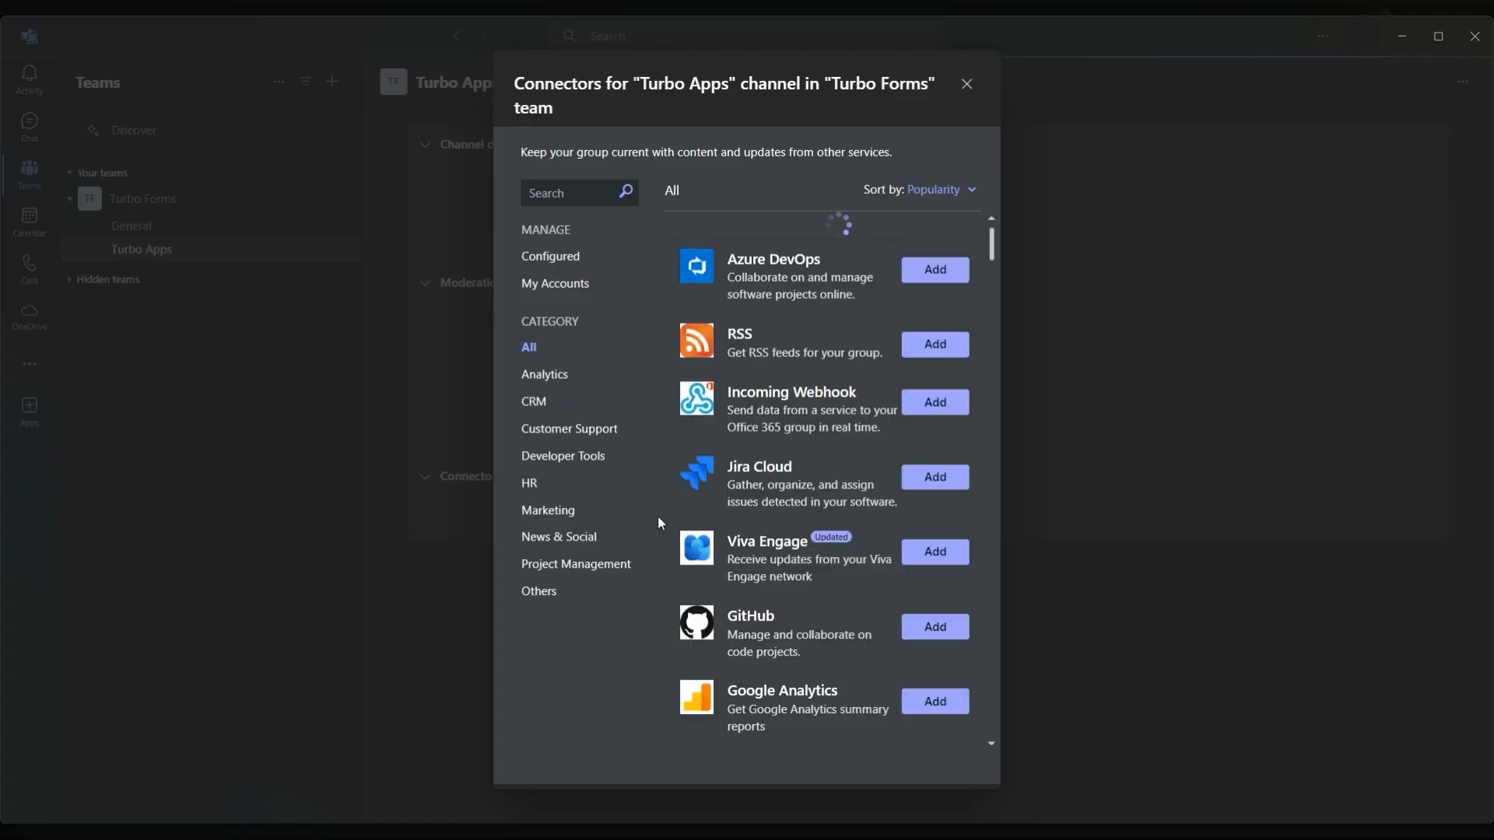
text(Webhook)
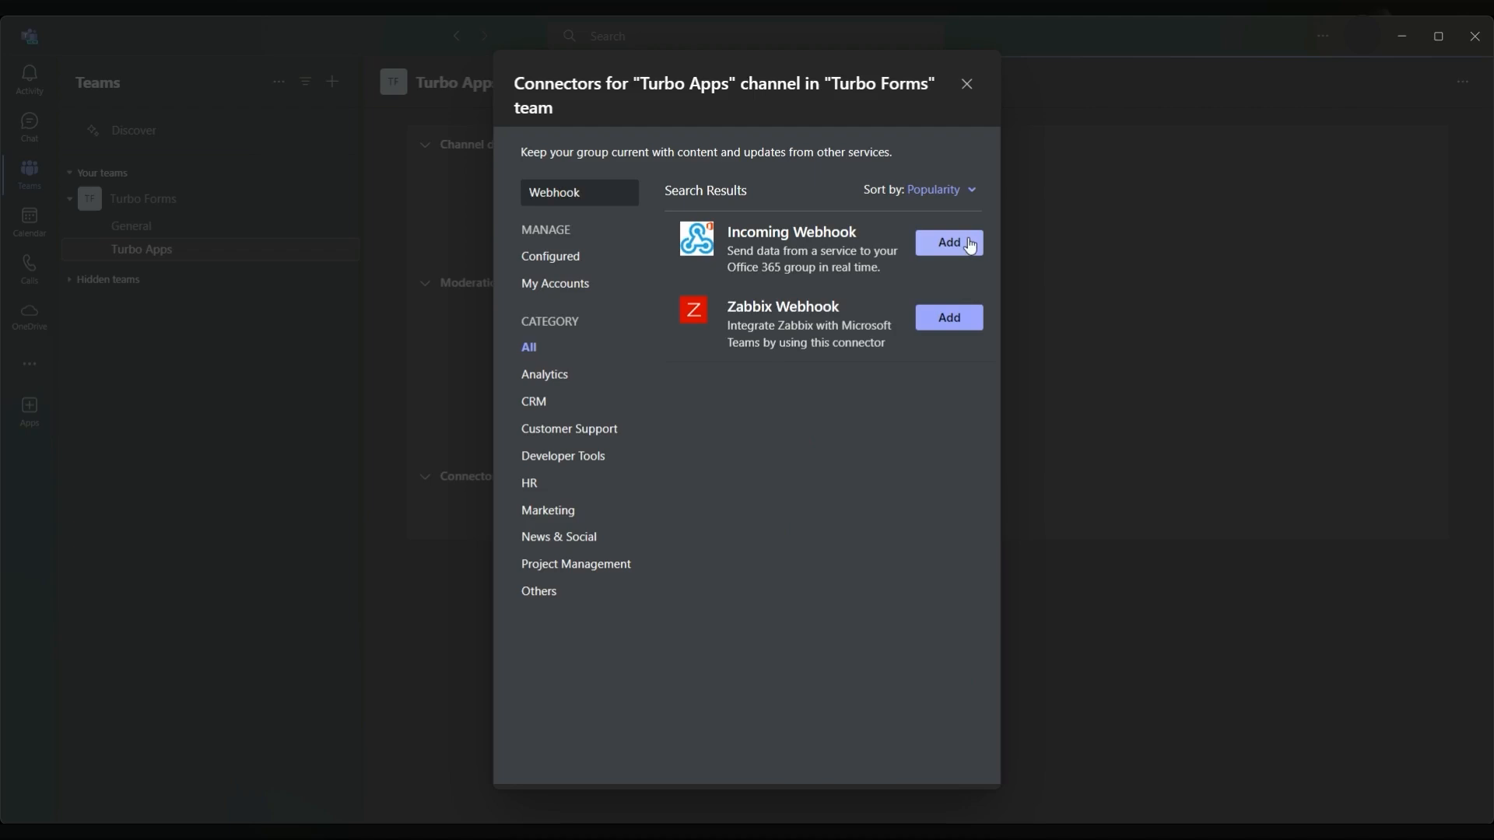
click(970, 245)
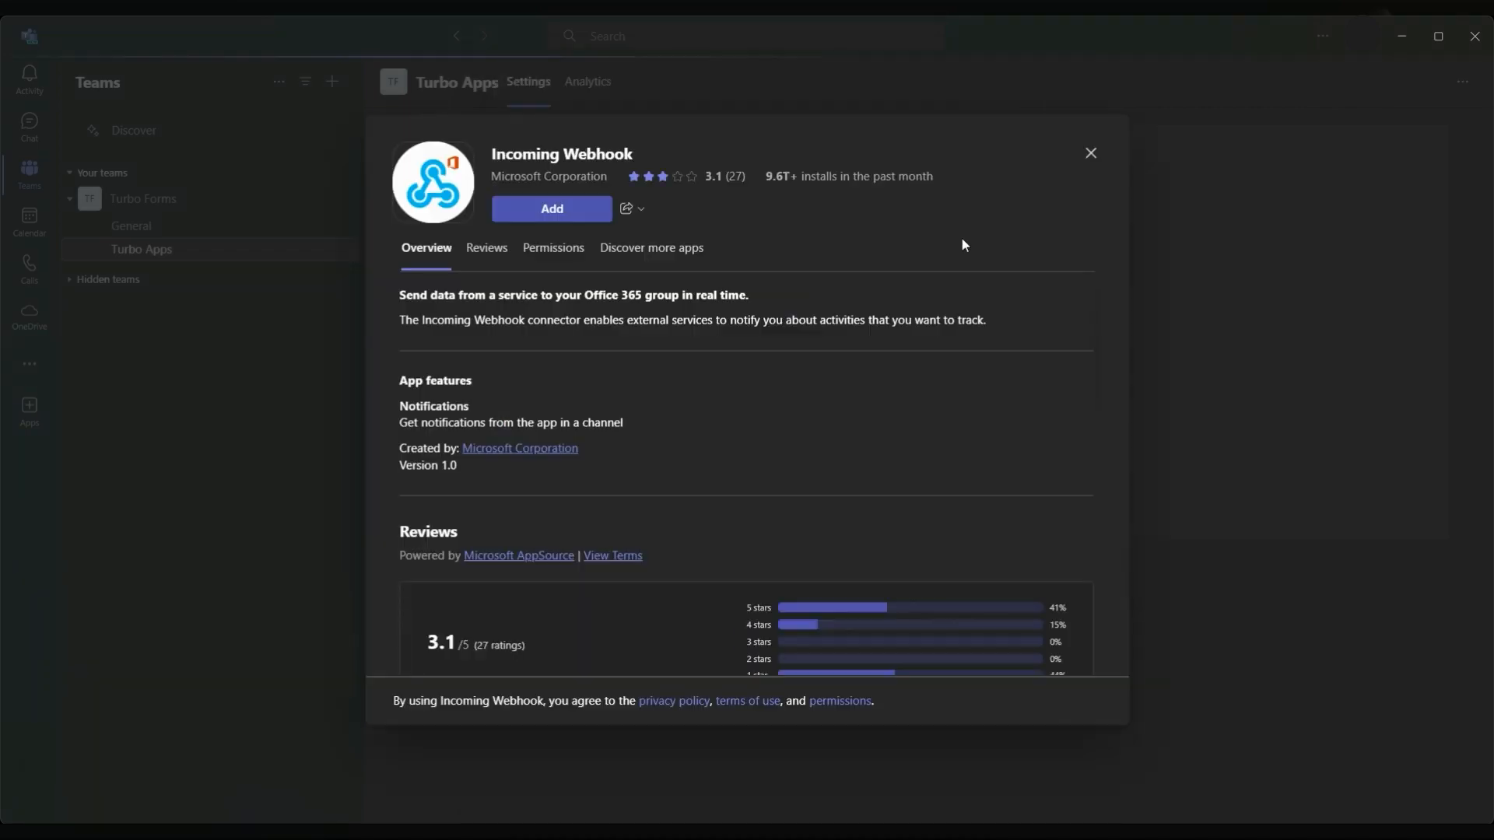
click(550, 210)
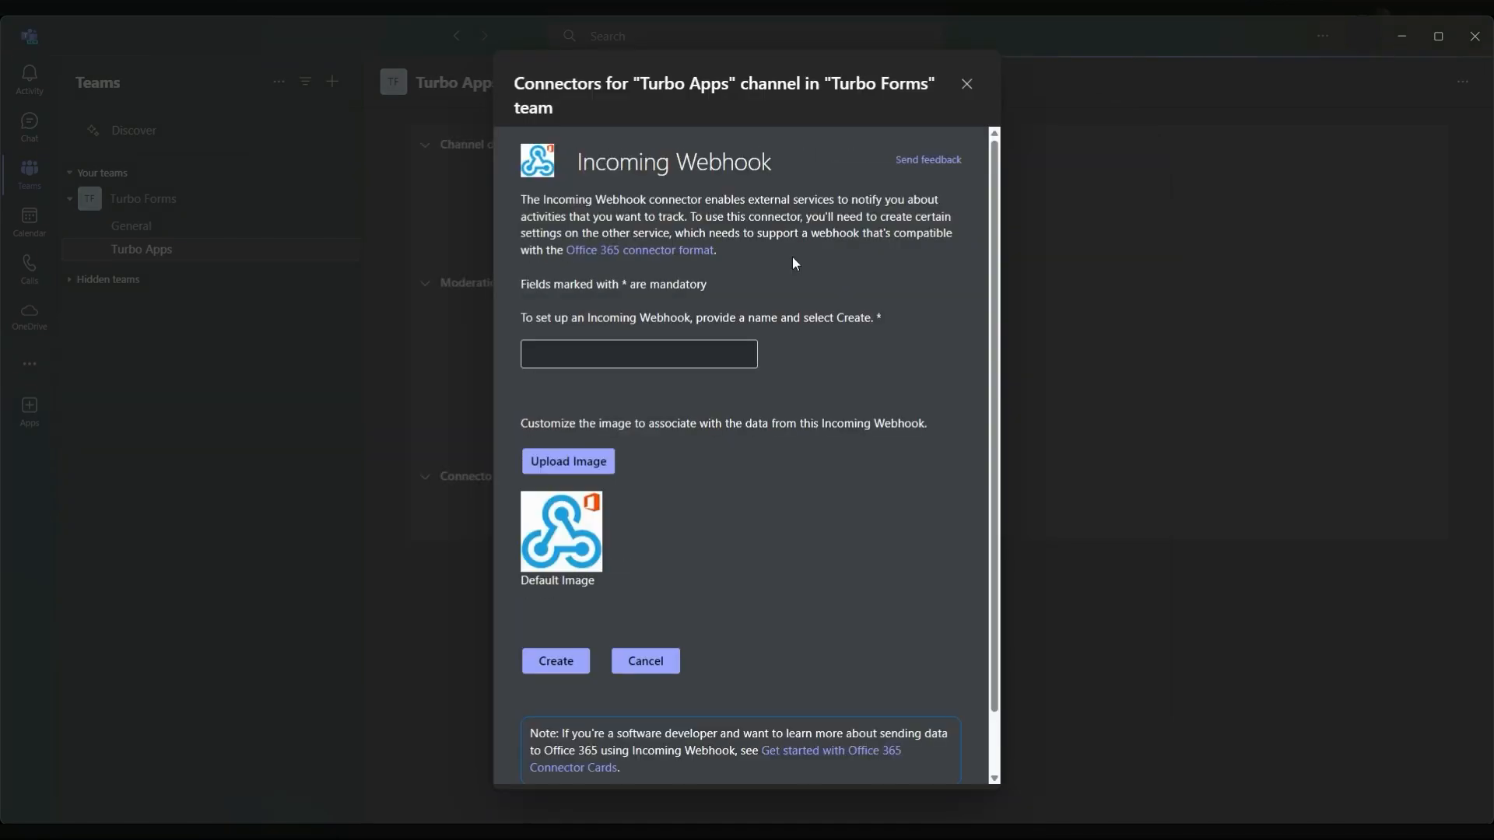
Create the incoming webhook with the name "Turbo Apps" and copy its generated URL
click(717, 354)
text(Turbo Apps)
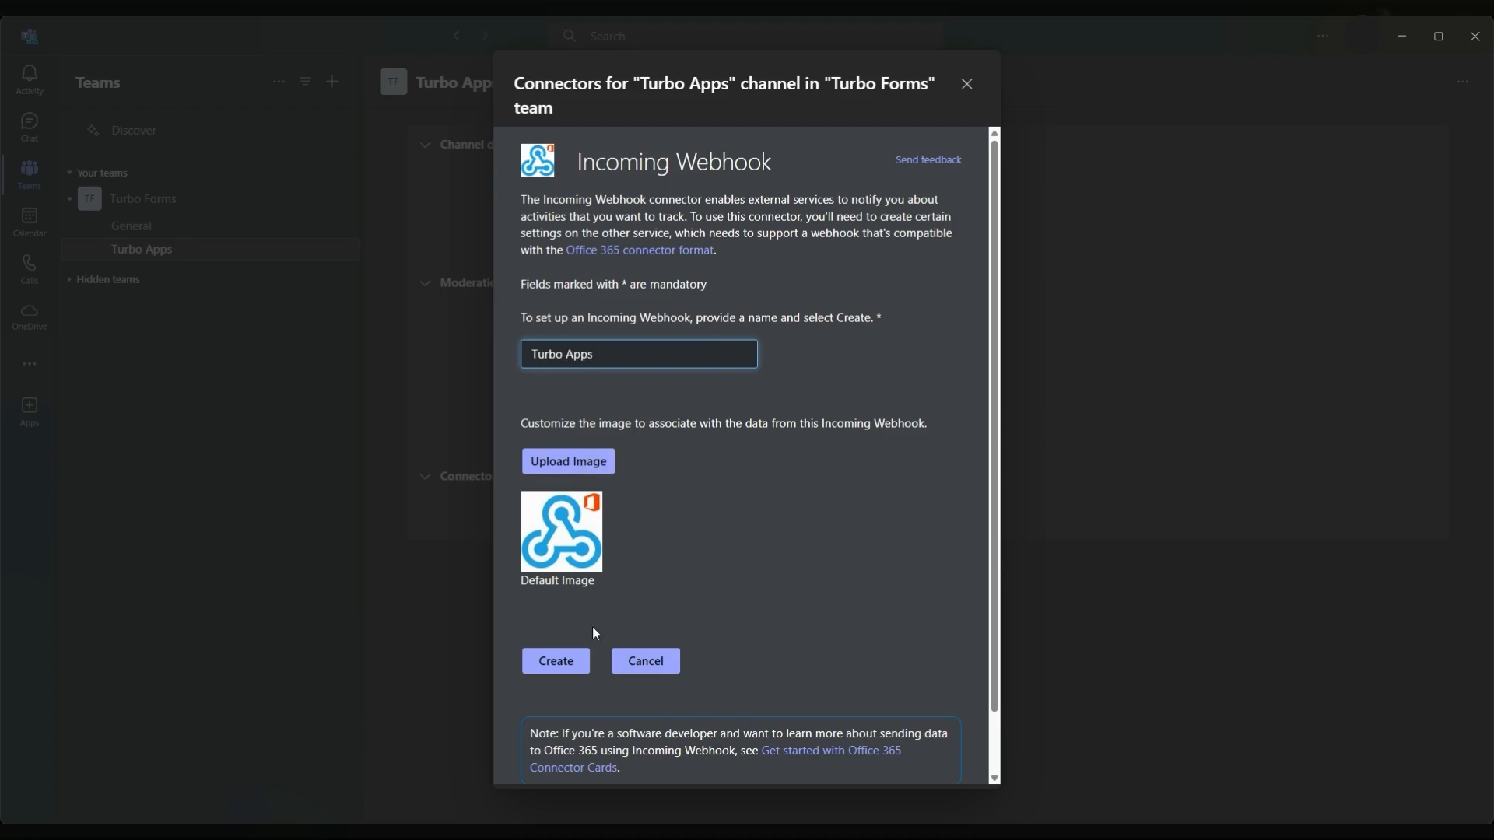
click(571, 675)
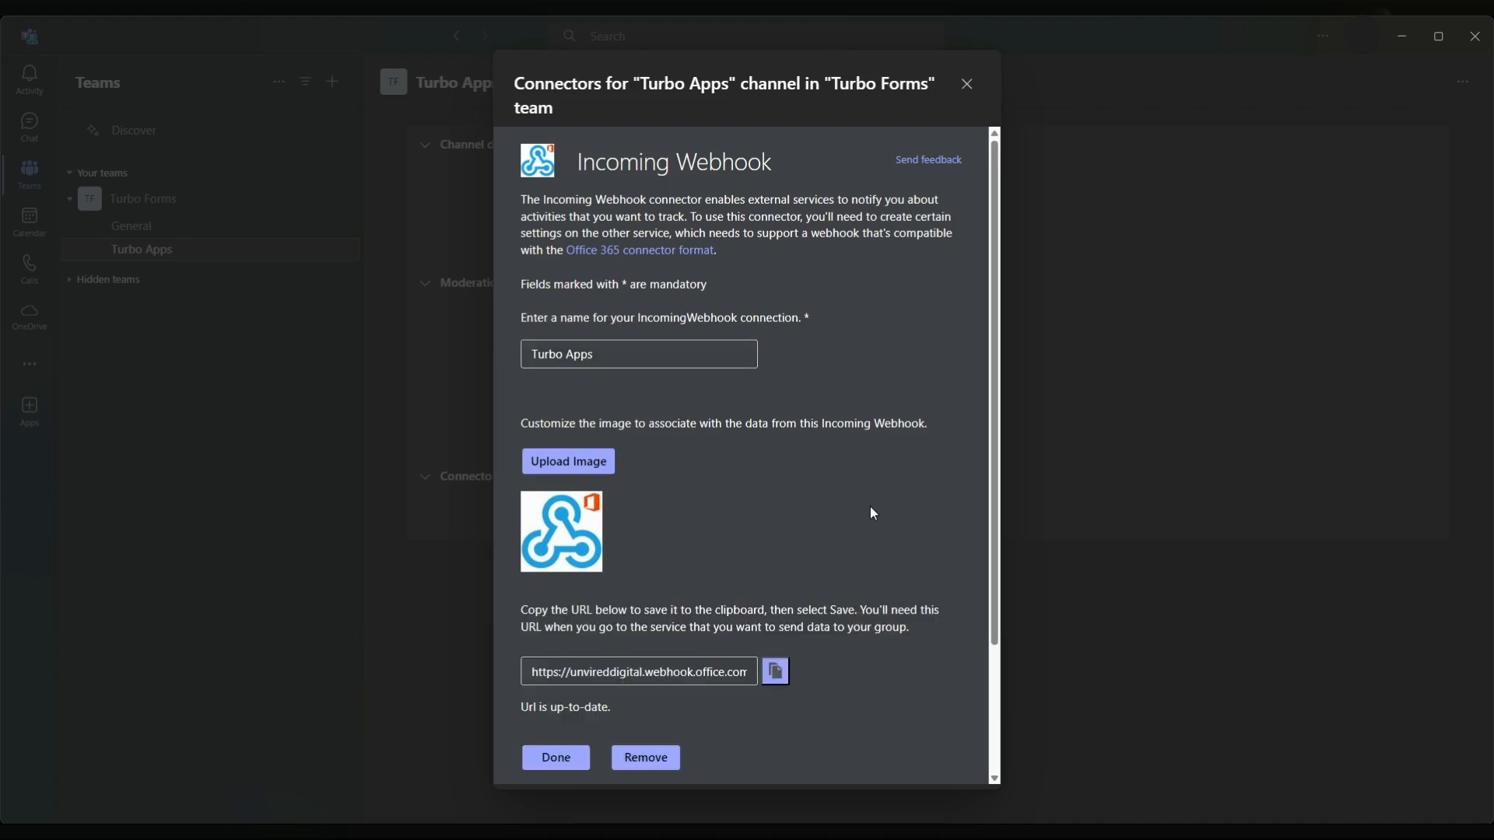
scroll(870, 512, down, 2)
click(774, 508)
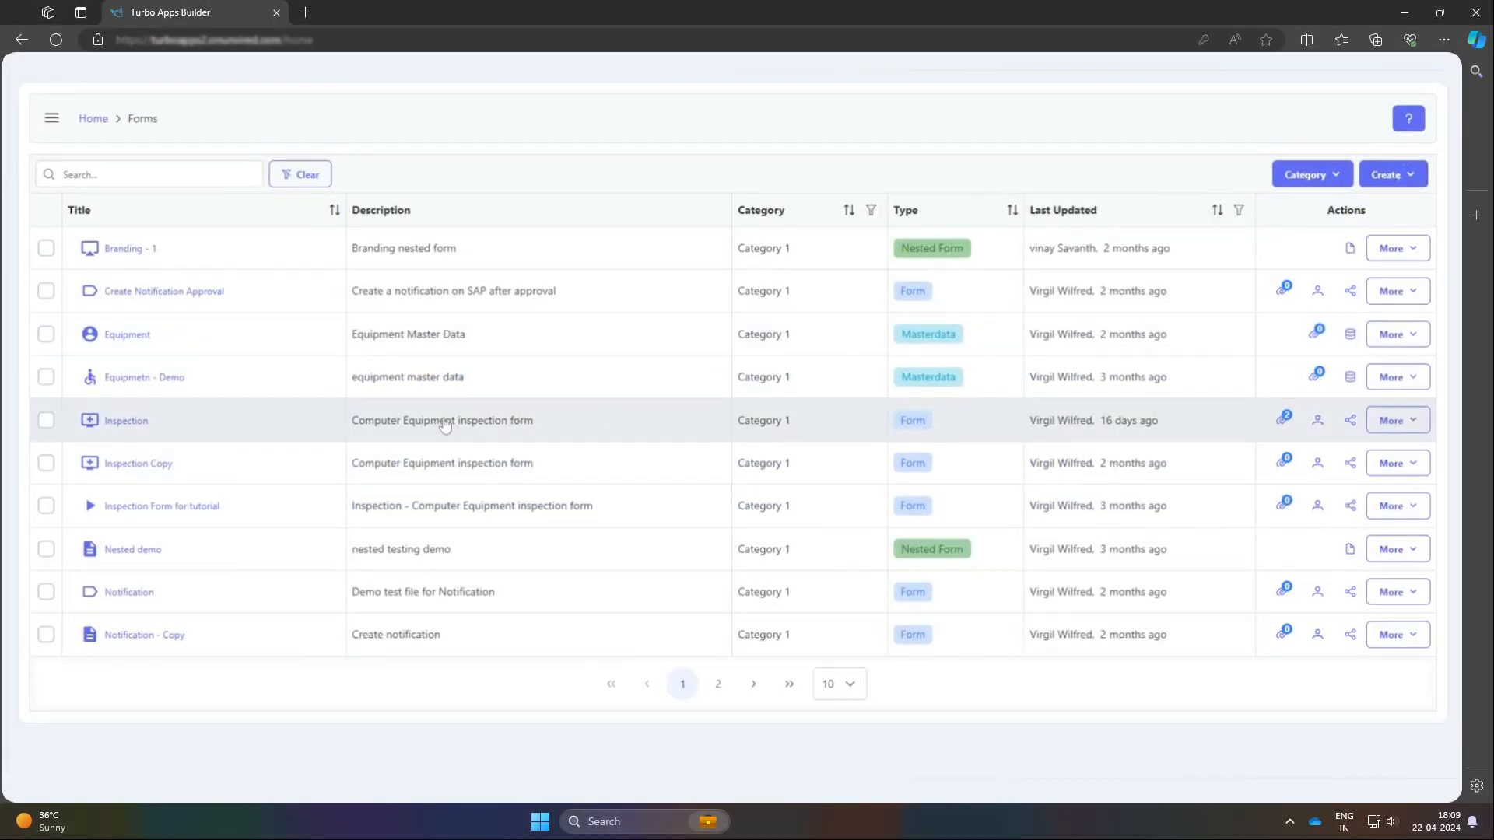
In Turbo Apps Builder, create an Inspection sub flow titled "Post message to teams 1" with the description "Sub flow to post a message to MS Teams channel"
click(1280, 428)
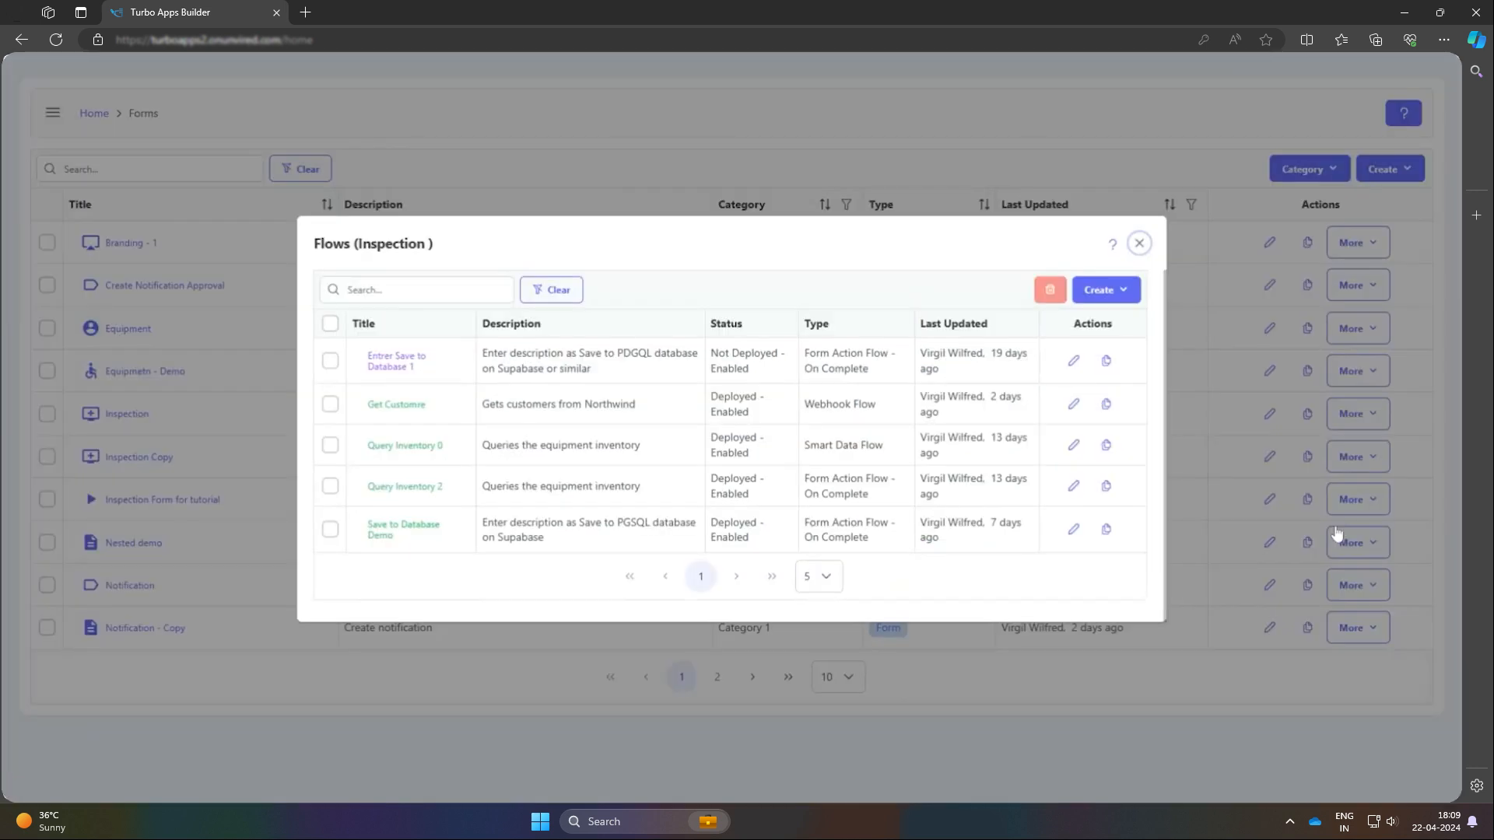
click(1093, 295)
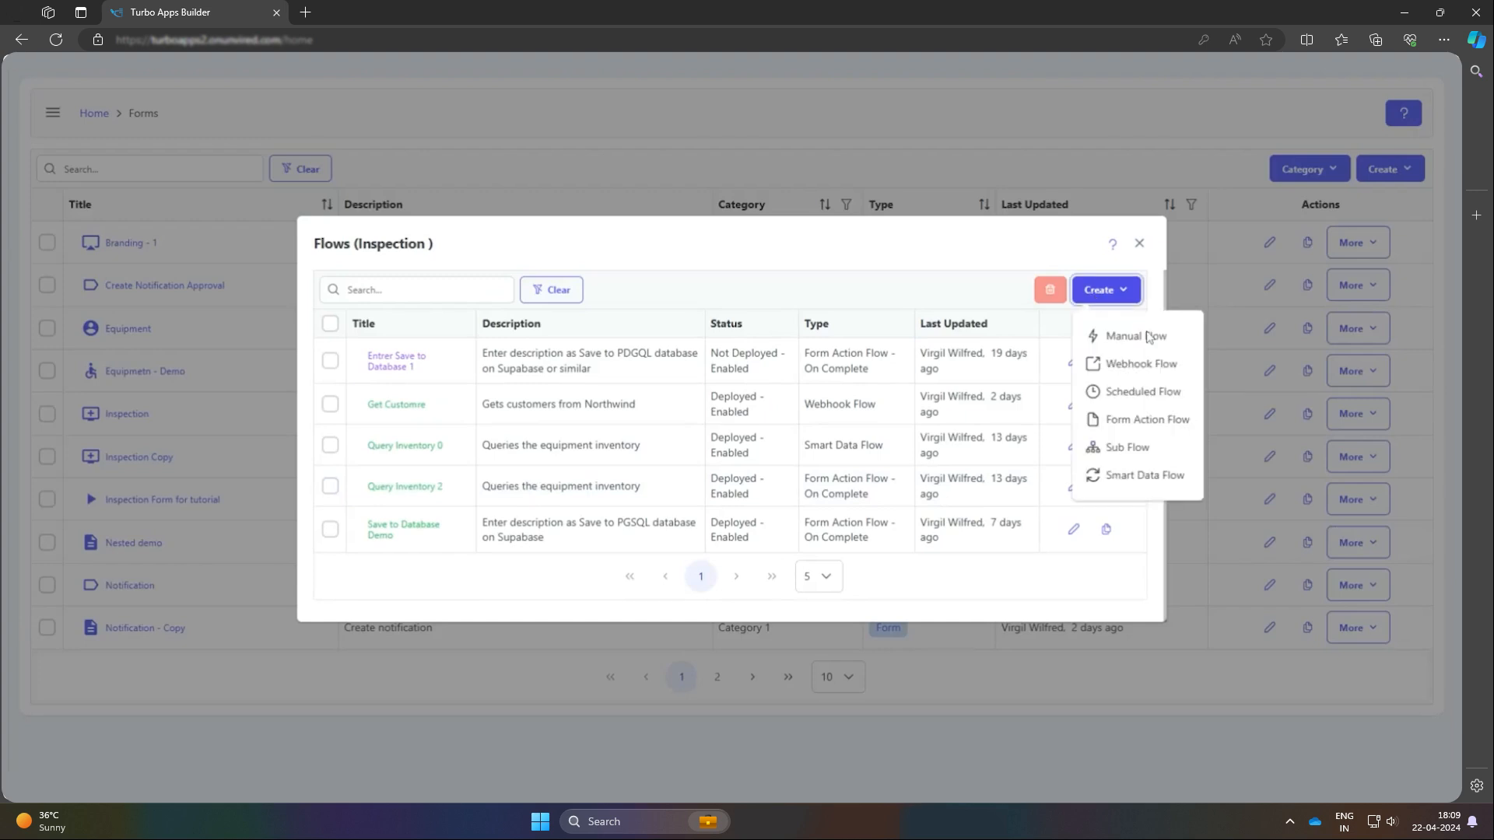
click(1166, 456)
click(472, 471)
text(Post message to teams)
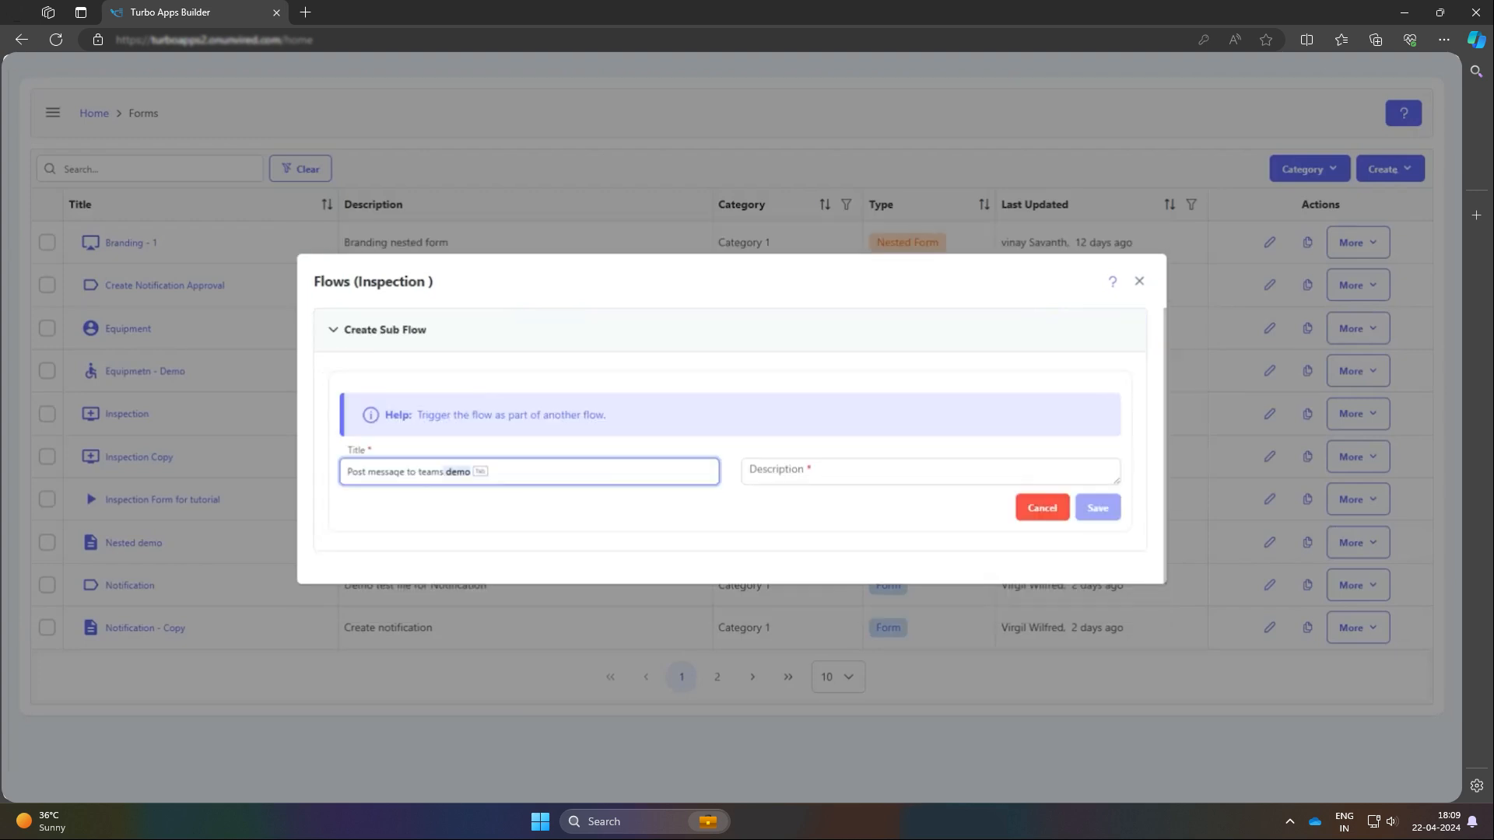
text( 1)
click(744, 471)
text(Sub flow to post a message to MS Tea)
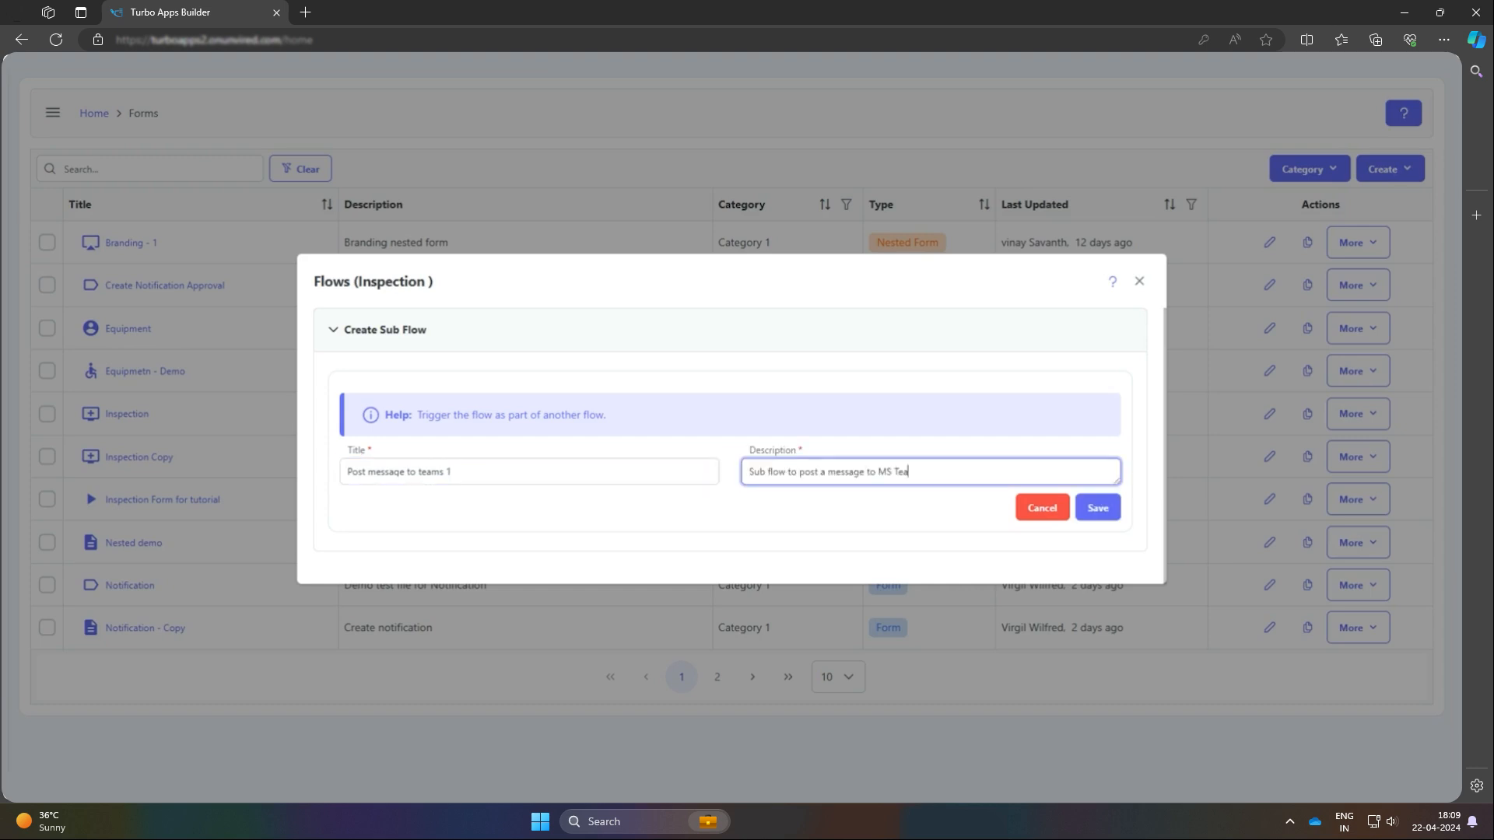
text(ms channel)
click(1097, 512)
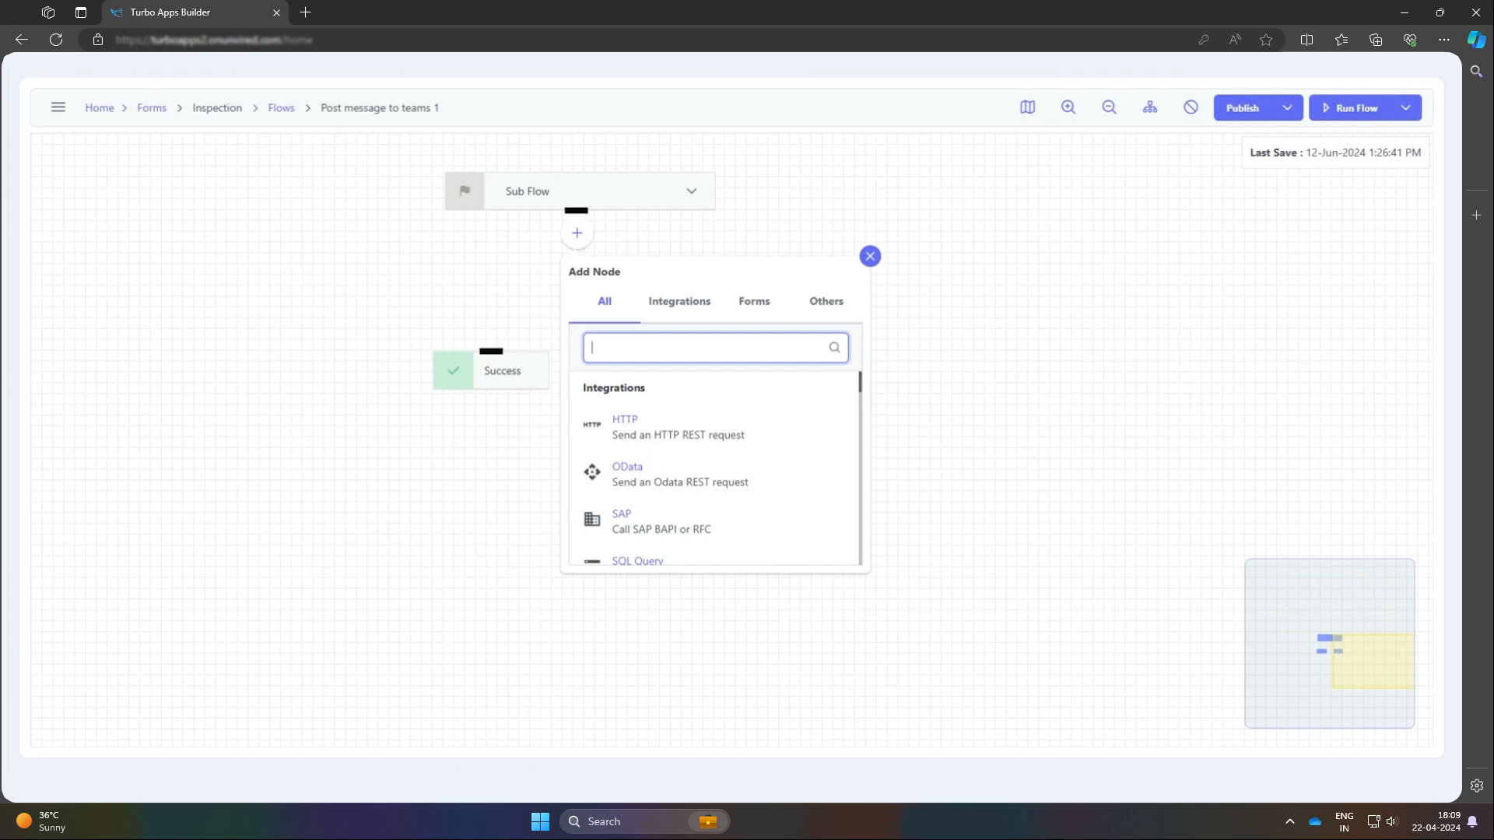
Add a JSON Parser node below the Sub Flow start node and name it "Extract Message"
text(Js)
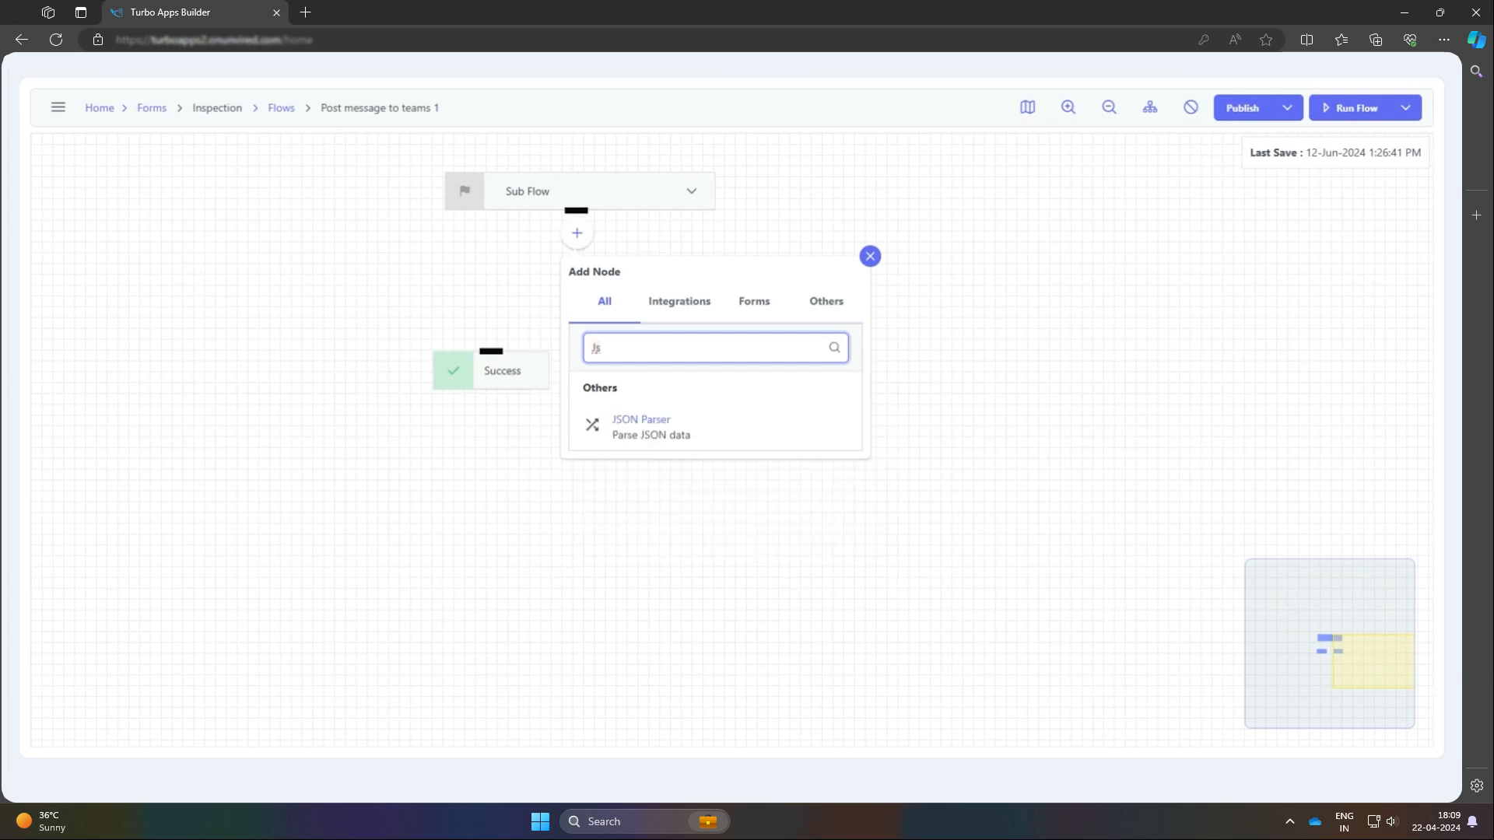
click(722, 435)
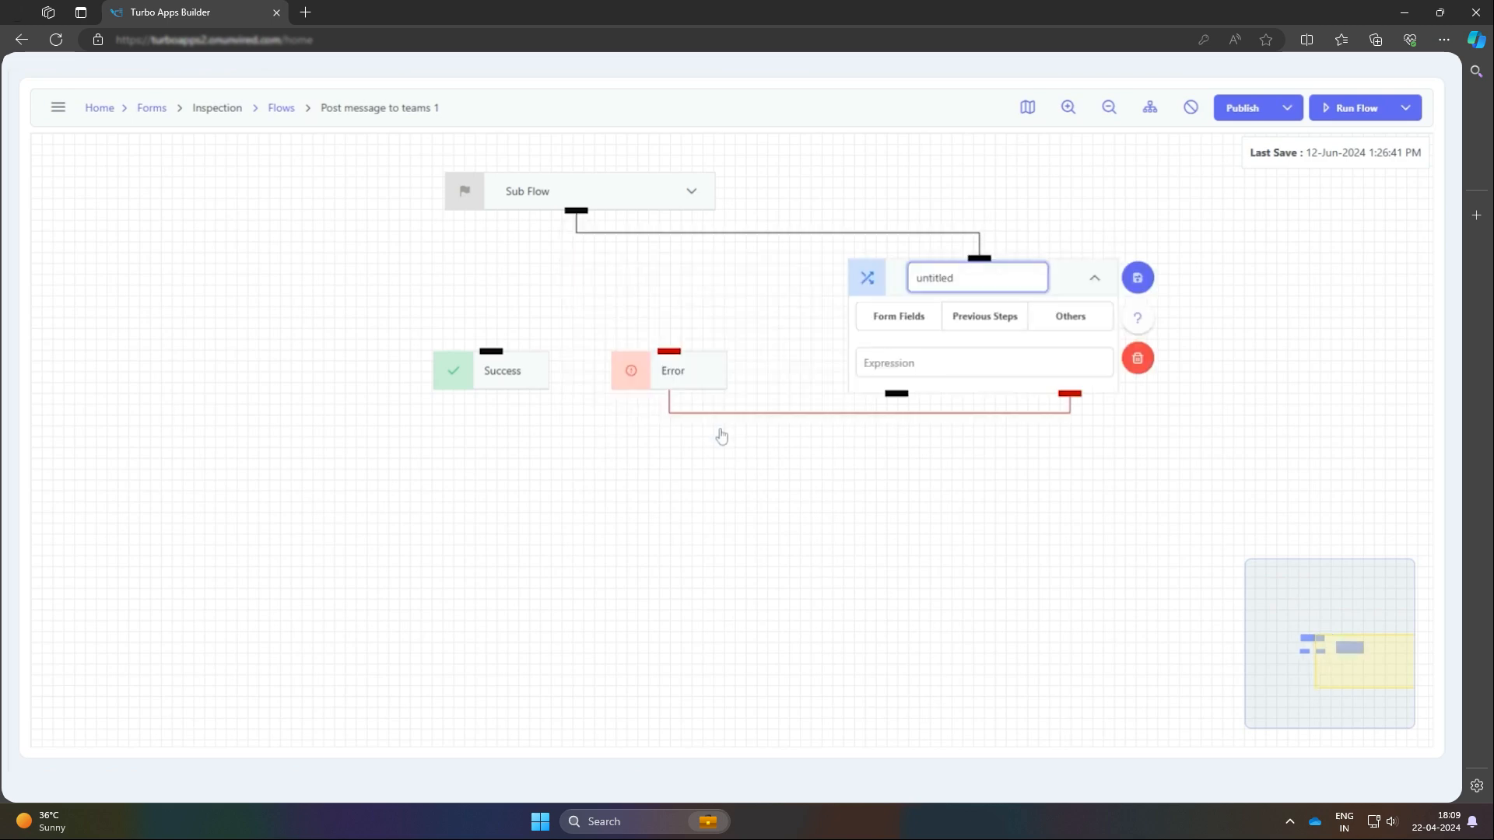
key(ctrl+a)
key(BackSpace)
text(Extract Messag)
drag(1071, 287, 991, 287)
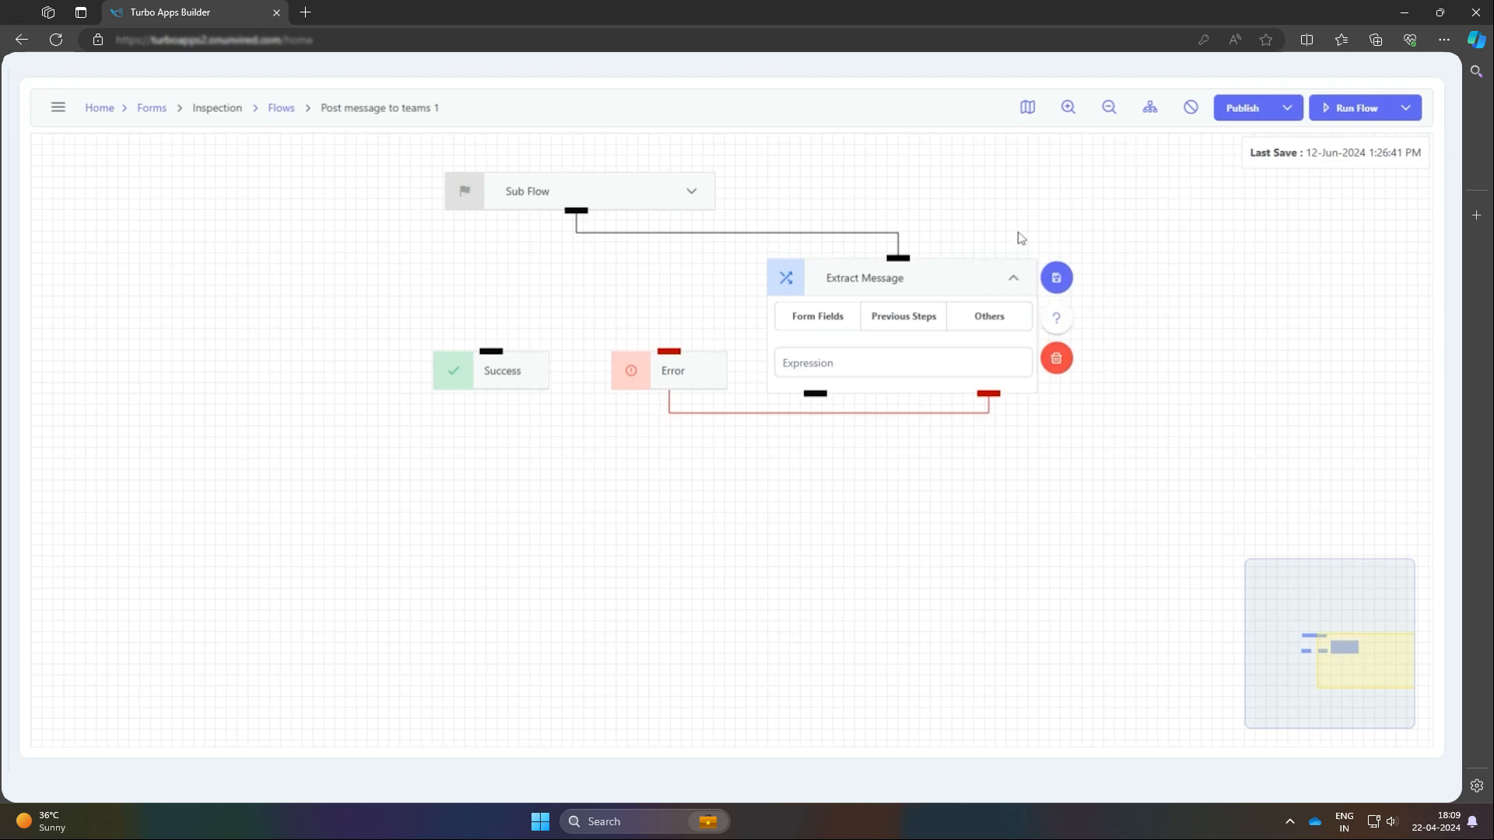
Map the Extract Message node's input to Flow Input from the other sources
click(985, 319)
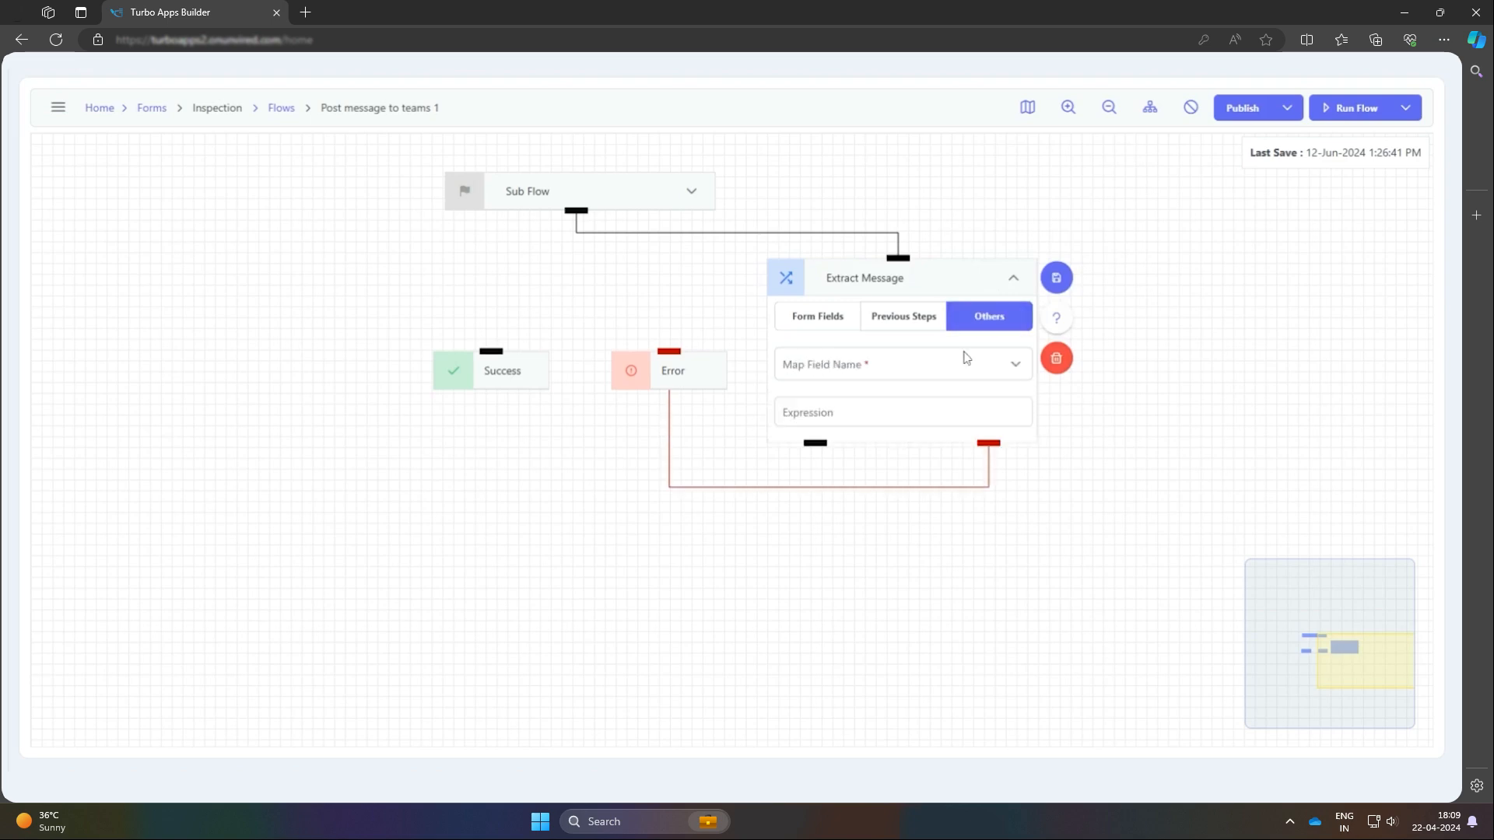
click(966, 377)
click(932, 411)
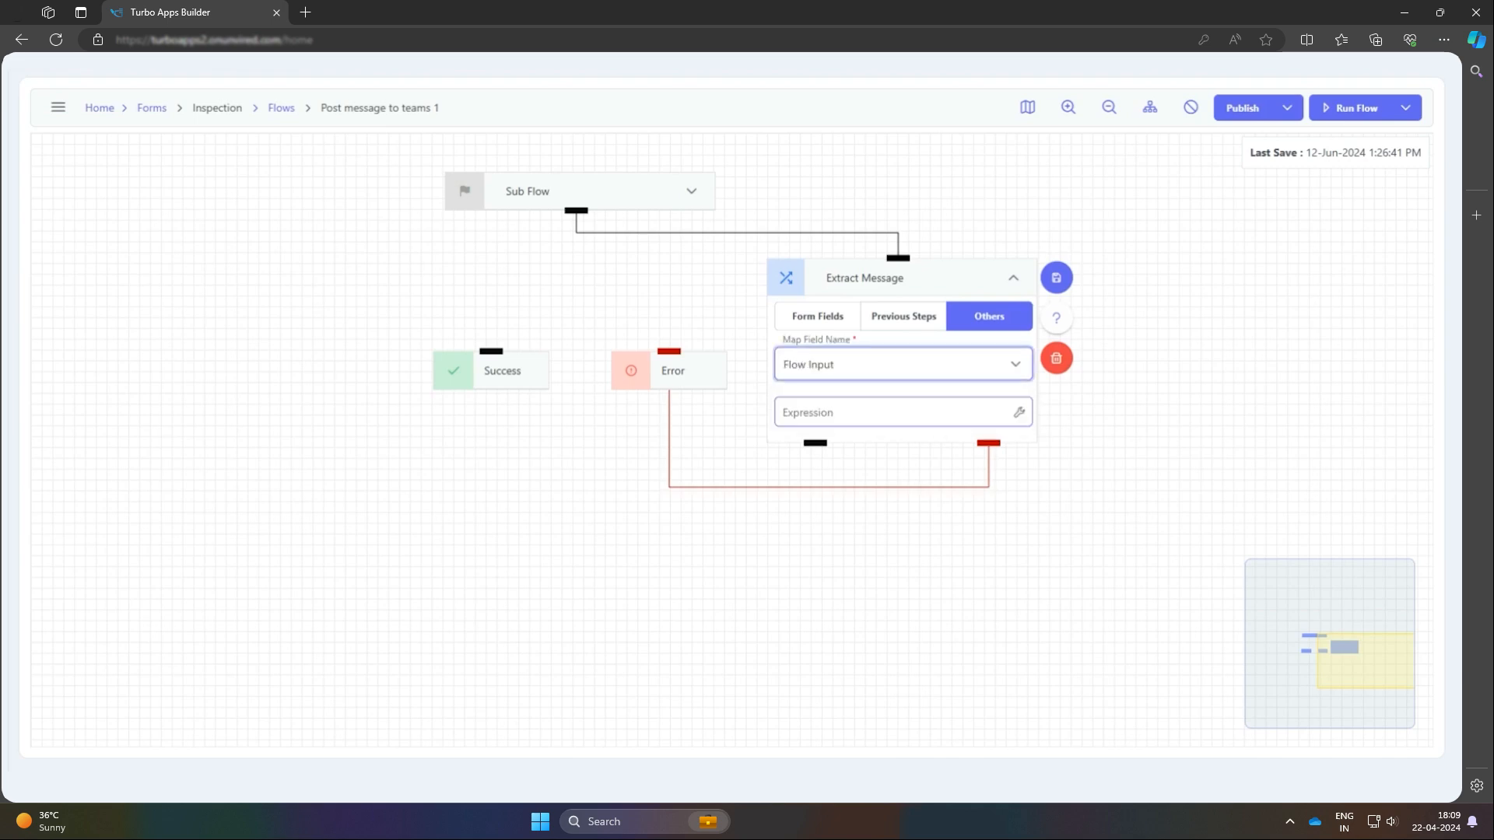
Build the mapping expression $.{"text":message} using sample JSON with the message "Hi from my TurboApps Sub flow", and save the Extract Message node
click(1019, 414)
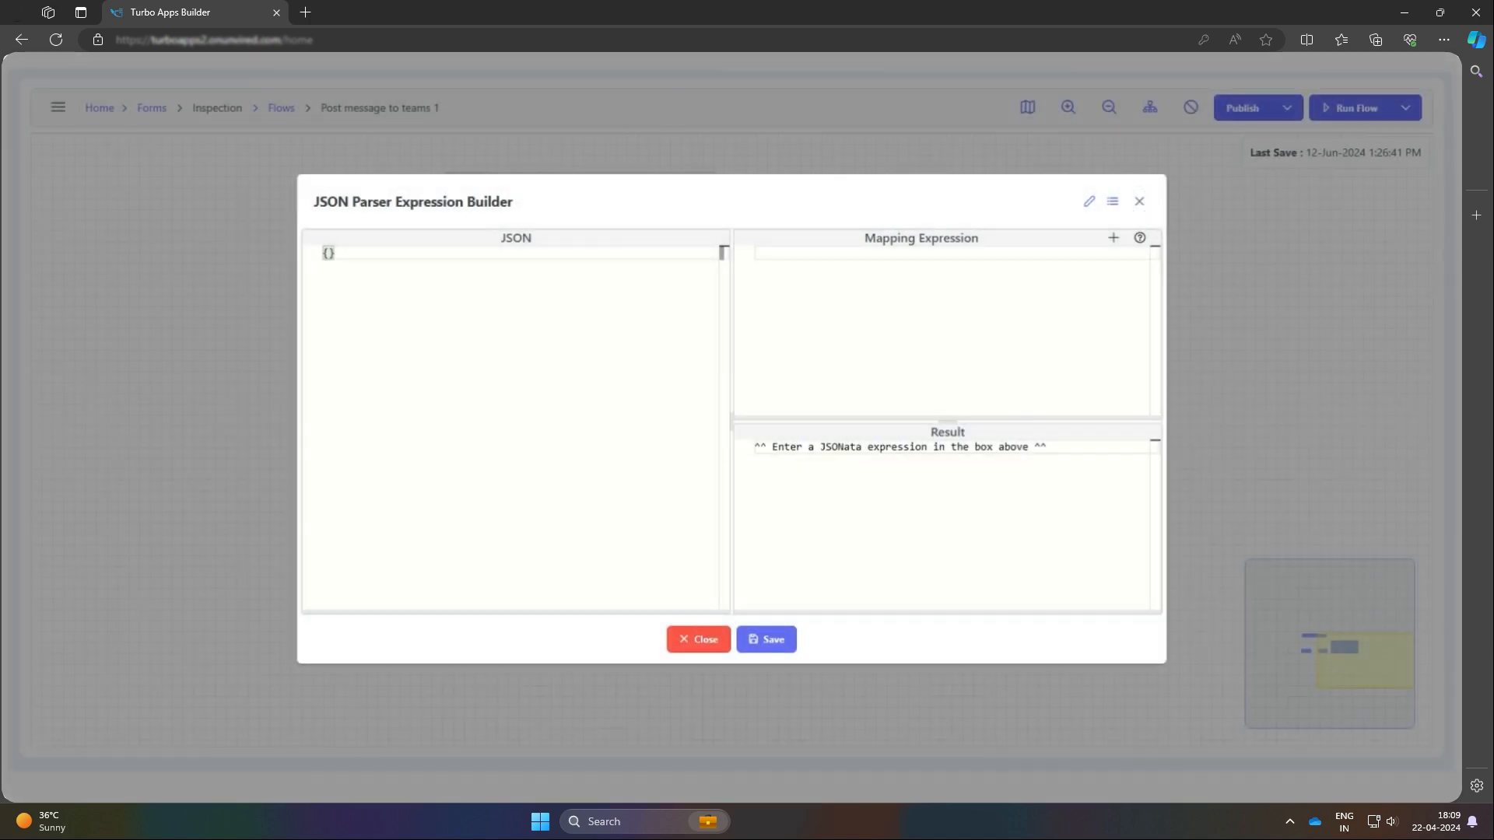
key(ctrl+v)
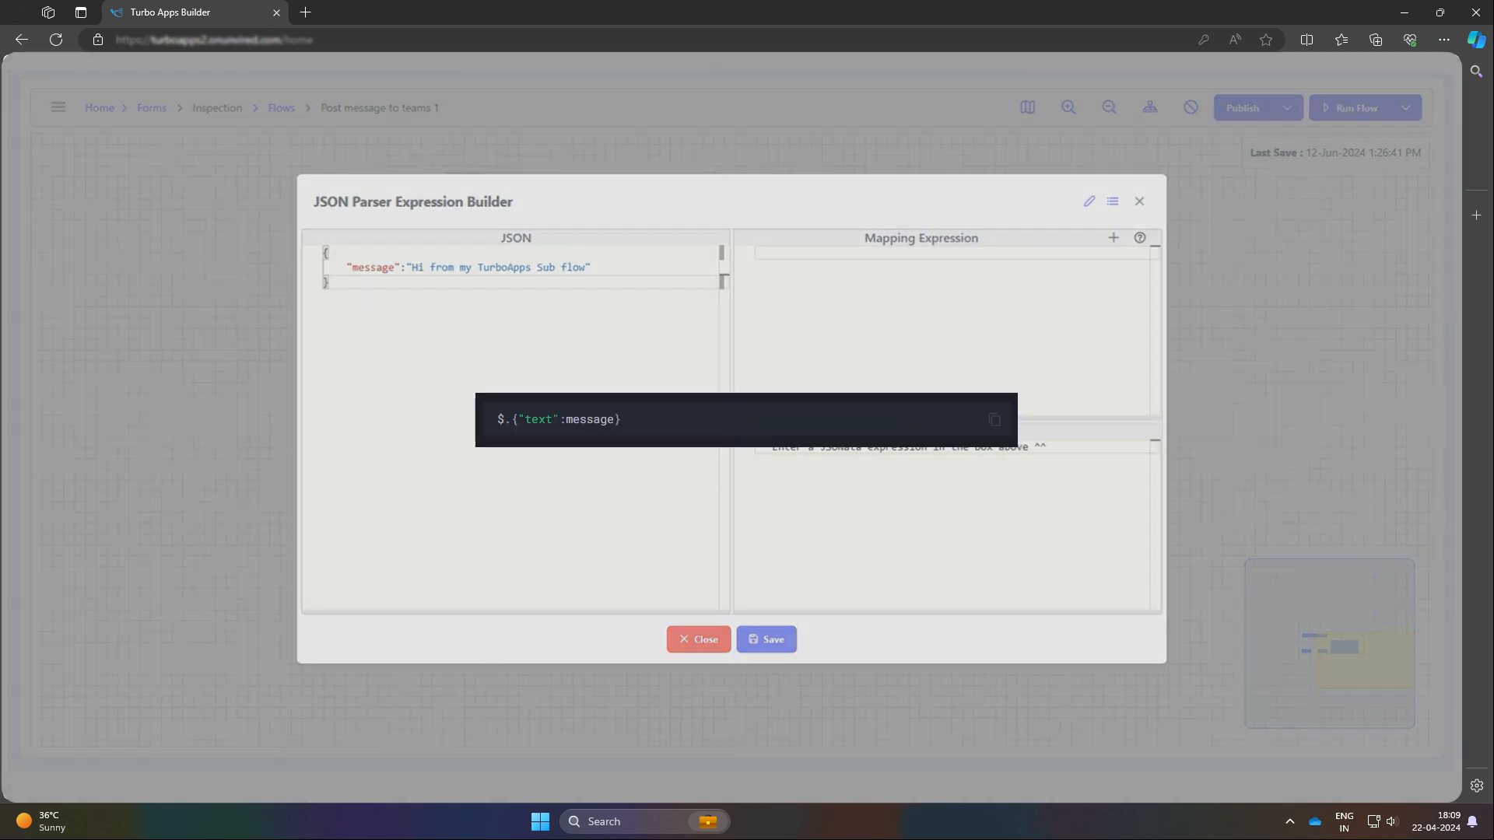
key(ctrl+v)
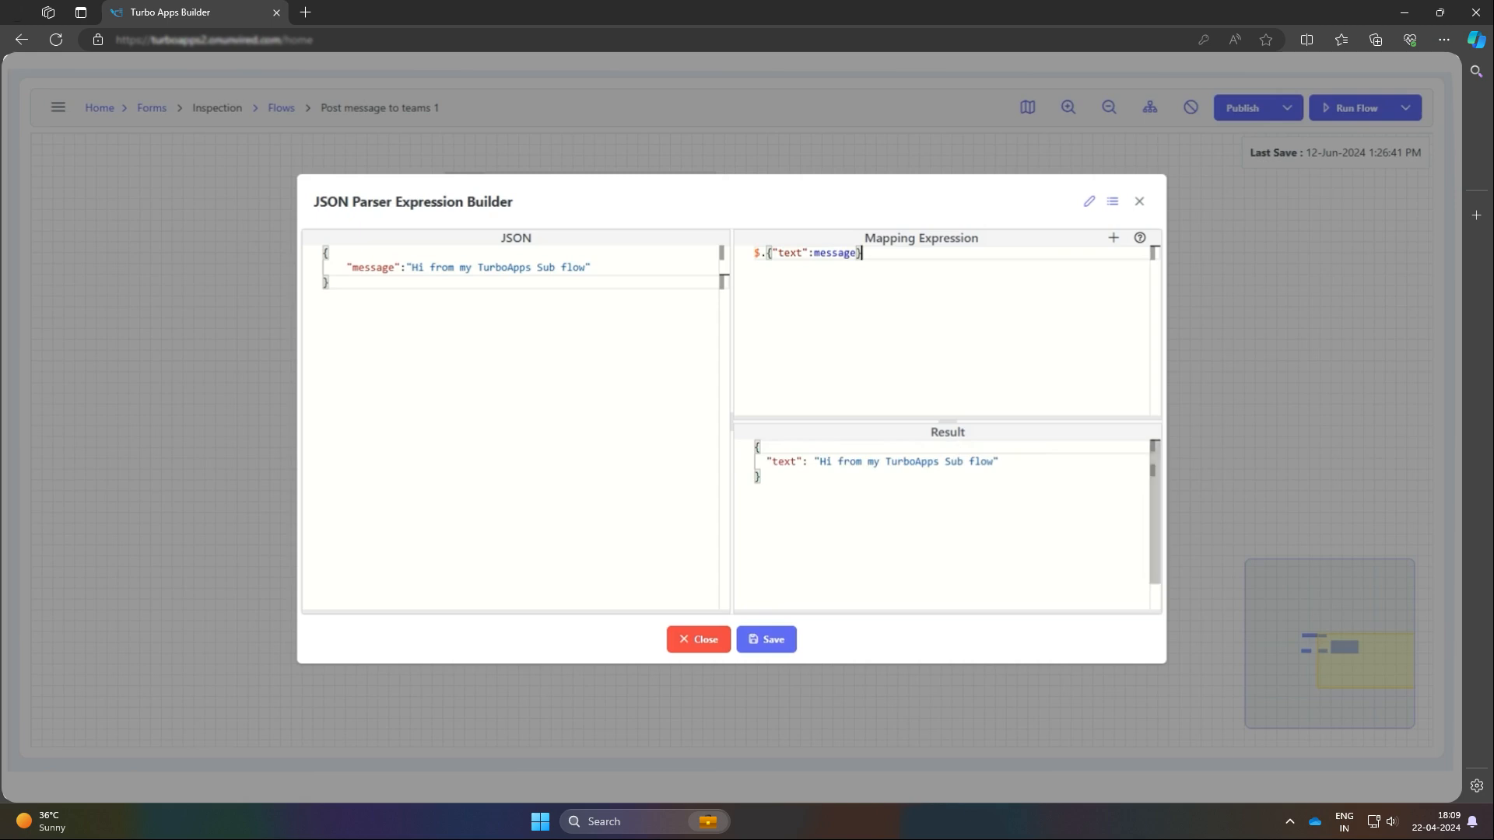
click(791, 642)
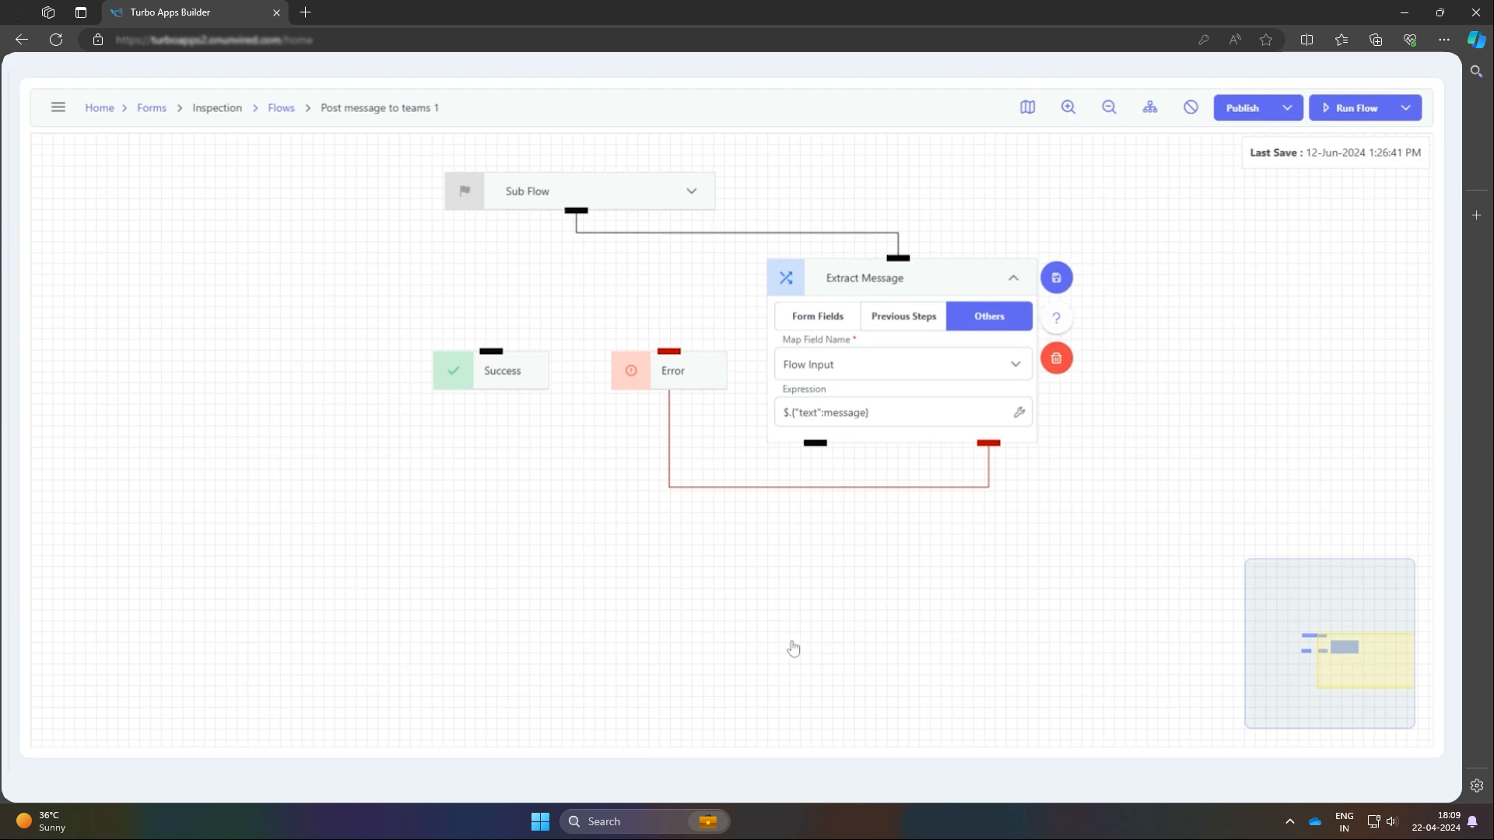
click(1060, 281)
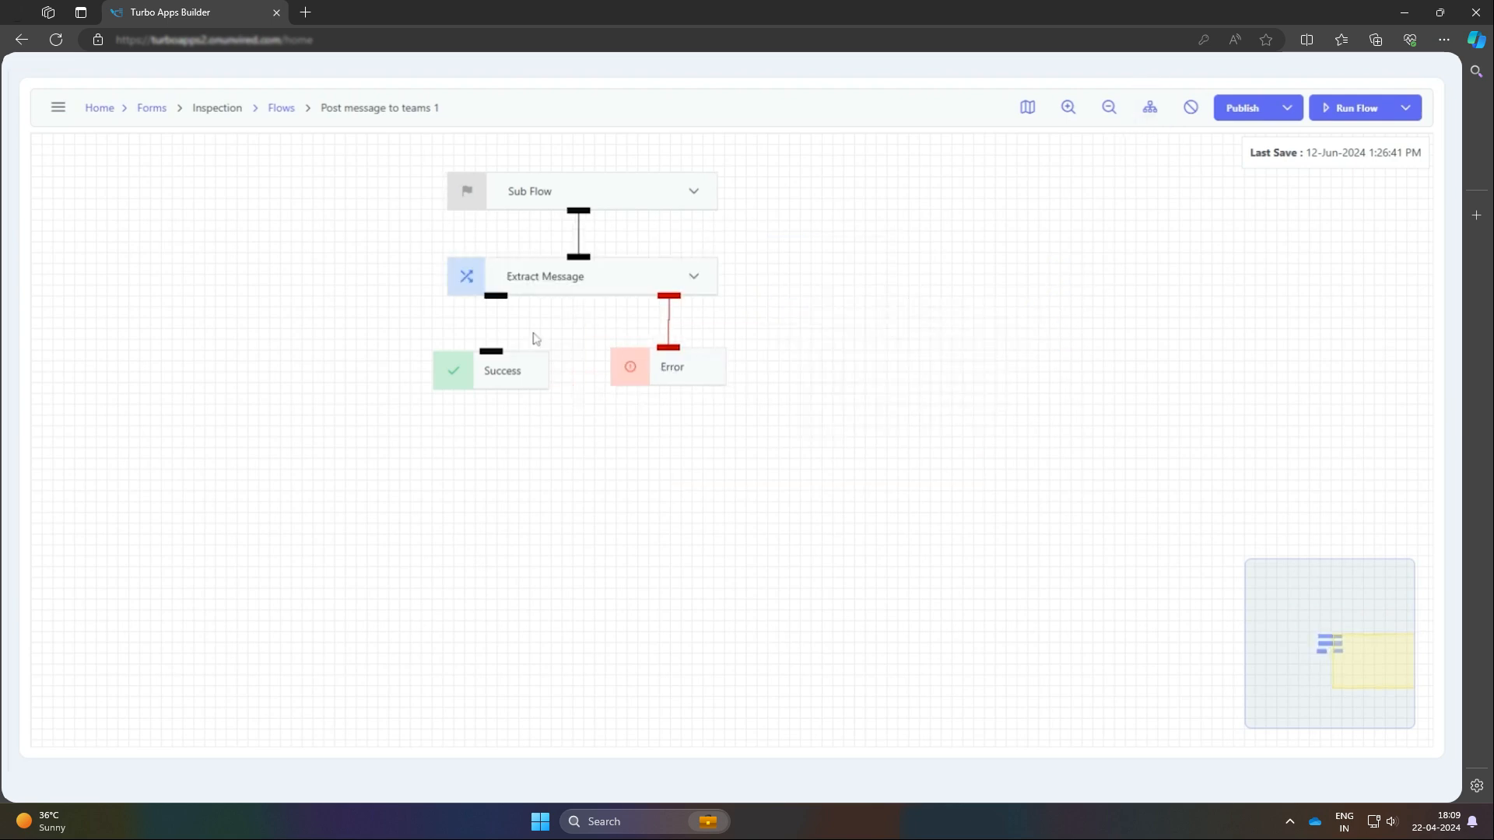
Add an HTTP node after Extract Message and name it "Send Teams Message"
click(580, 320)
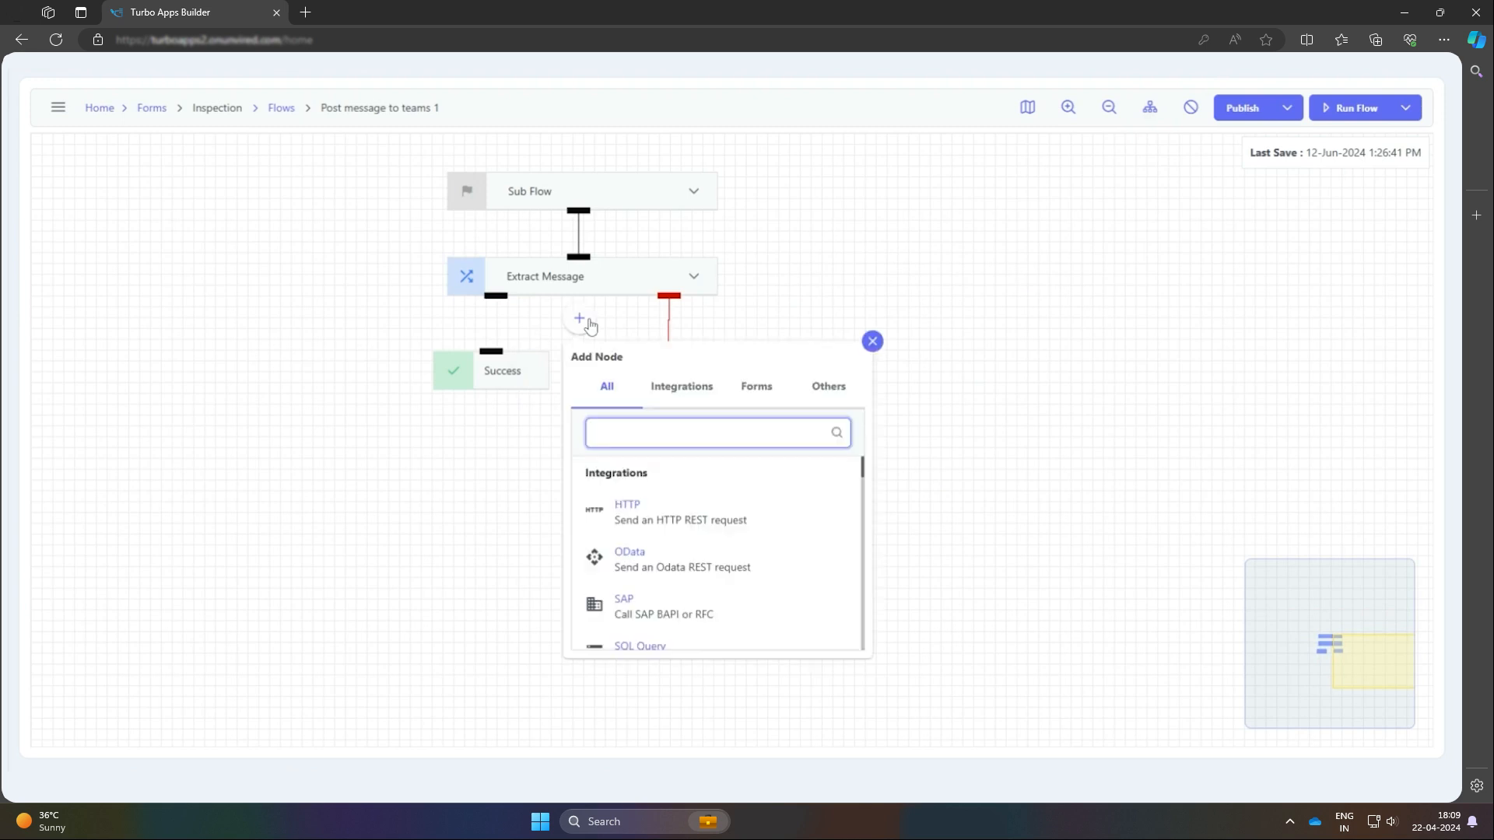
text(htt)
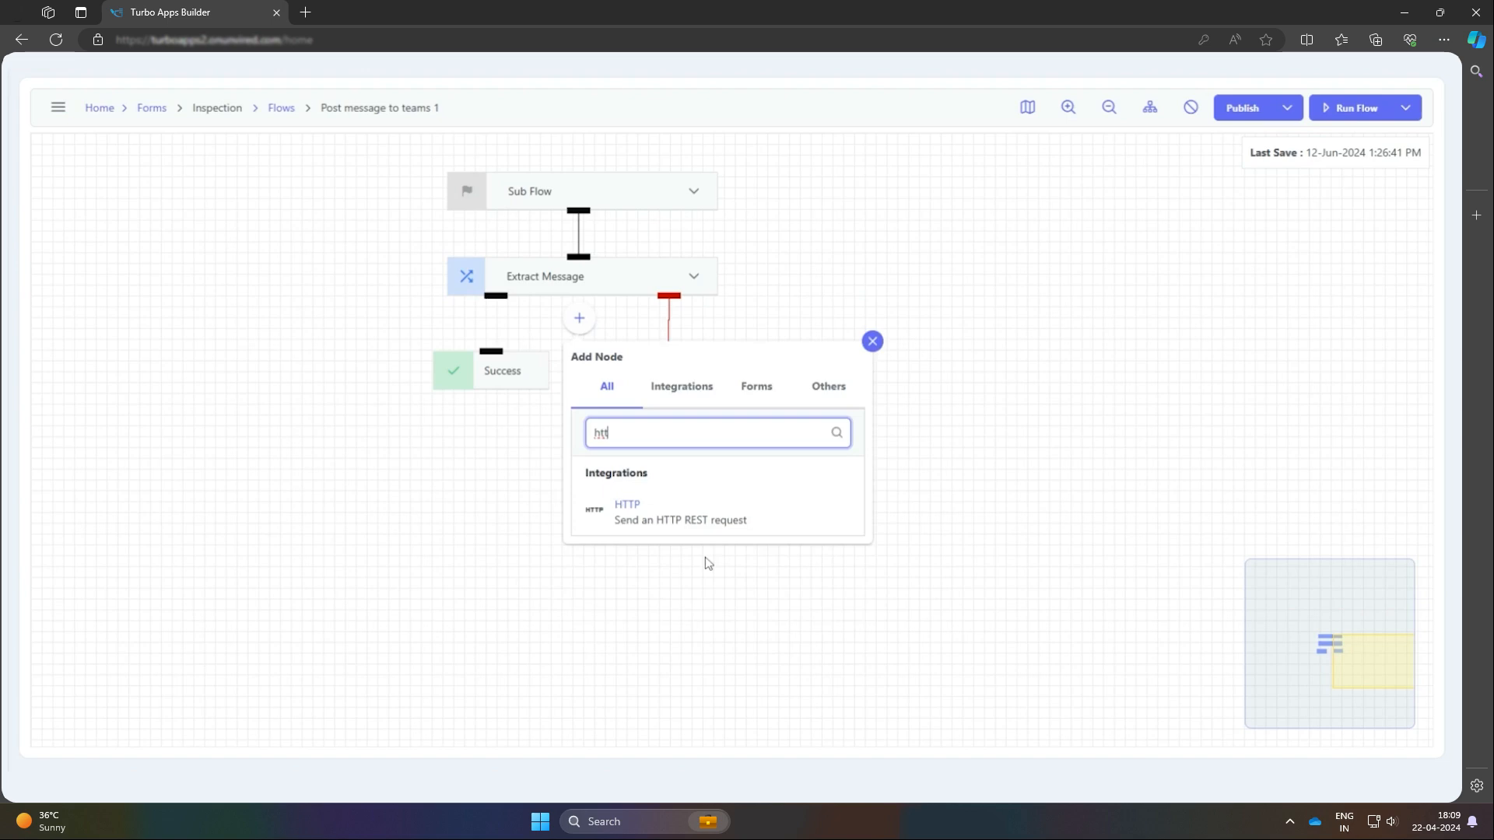
click(697, 532)
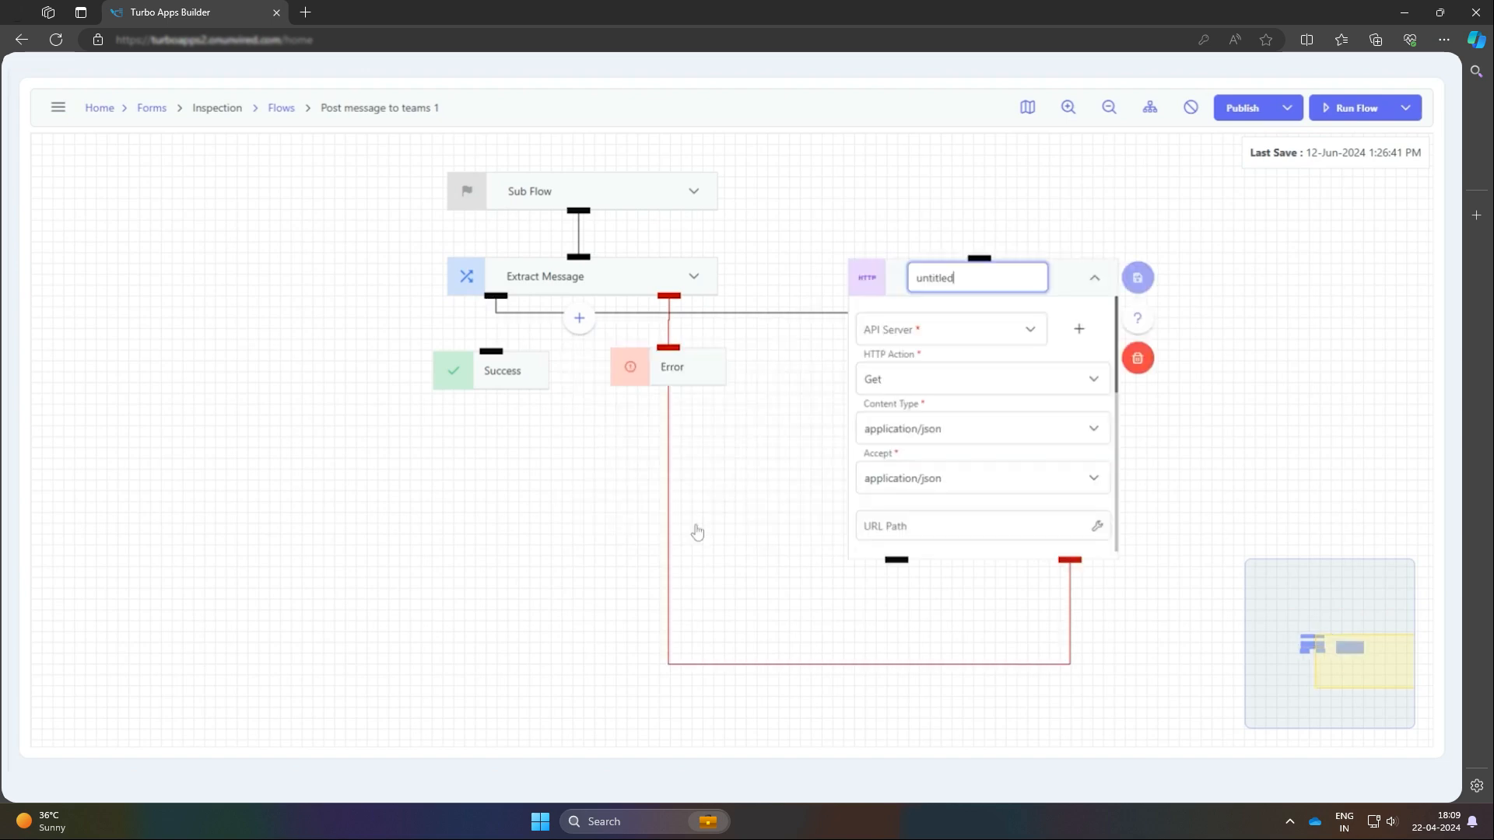
key(ctrl+a)
key(BackSpace)
text(Teams Messg)
key(BackSpace)
text(age)
Start a new API system for the Send Teams Message node, with the description "Teams" and the system identifier "MS_Teams"
click(1077, 329)
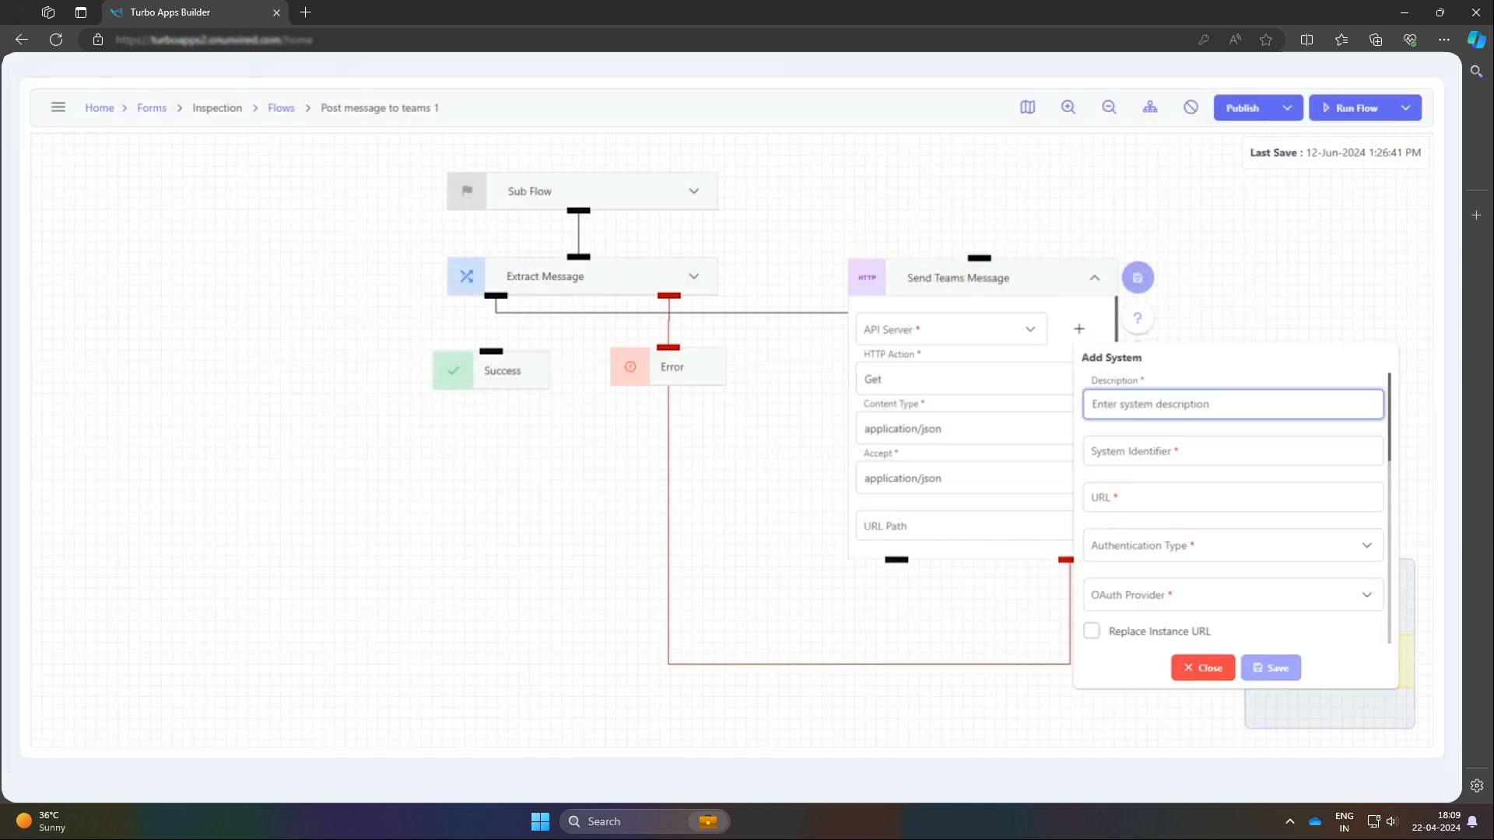
click(1138, 385)
text(Teams)
key(Tab)
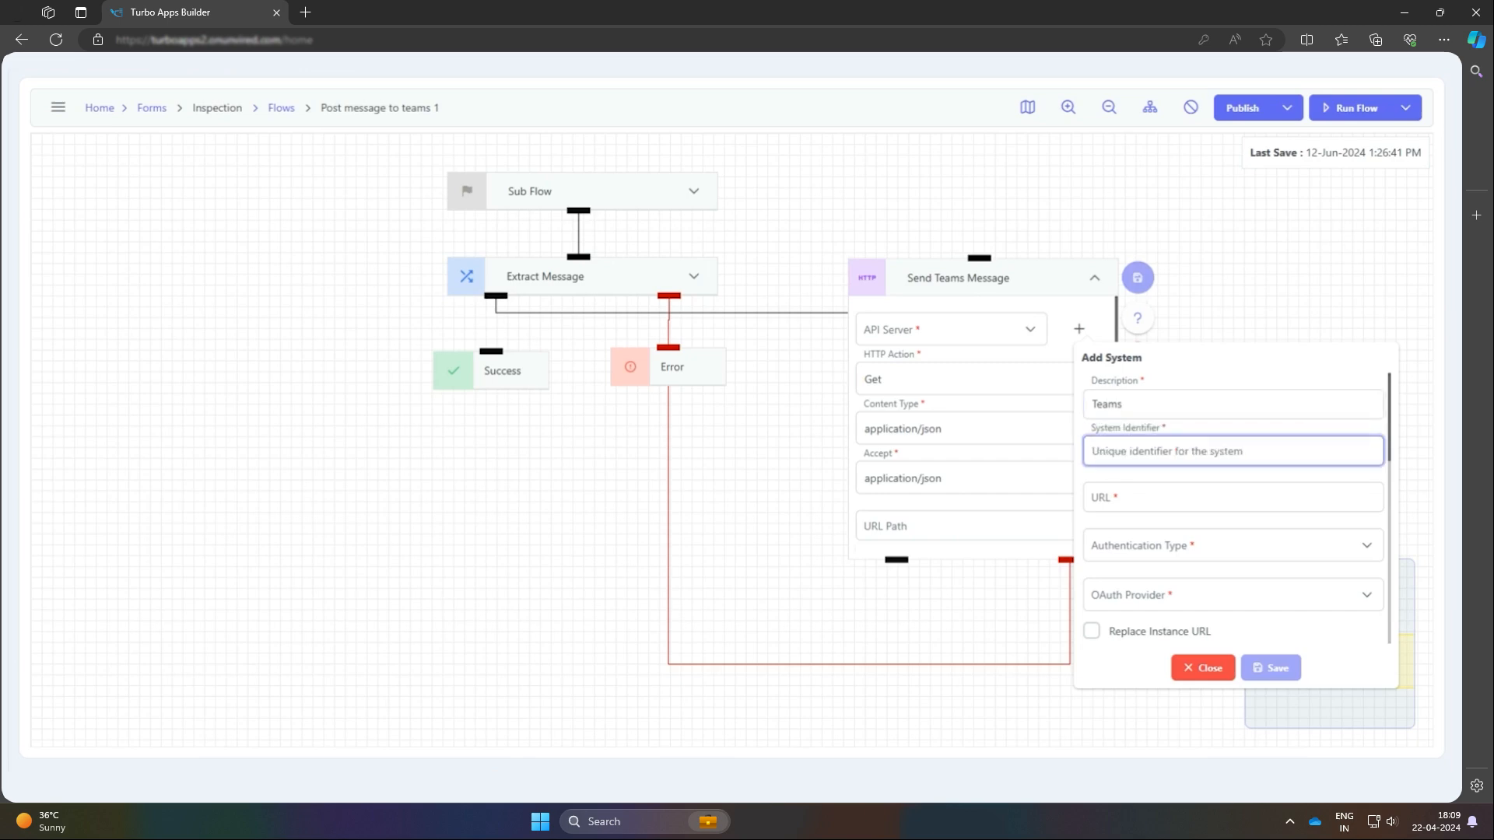
text(MS_Teams)
click(1233, 497)
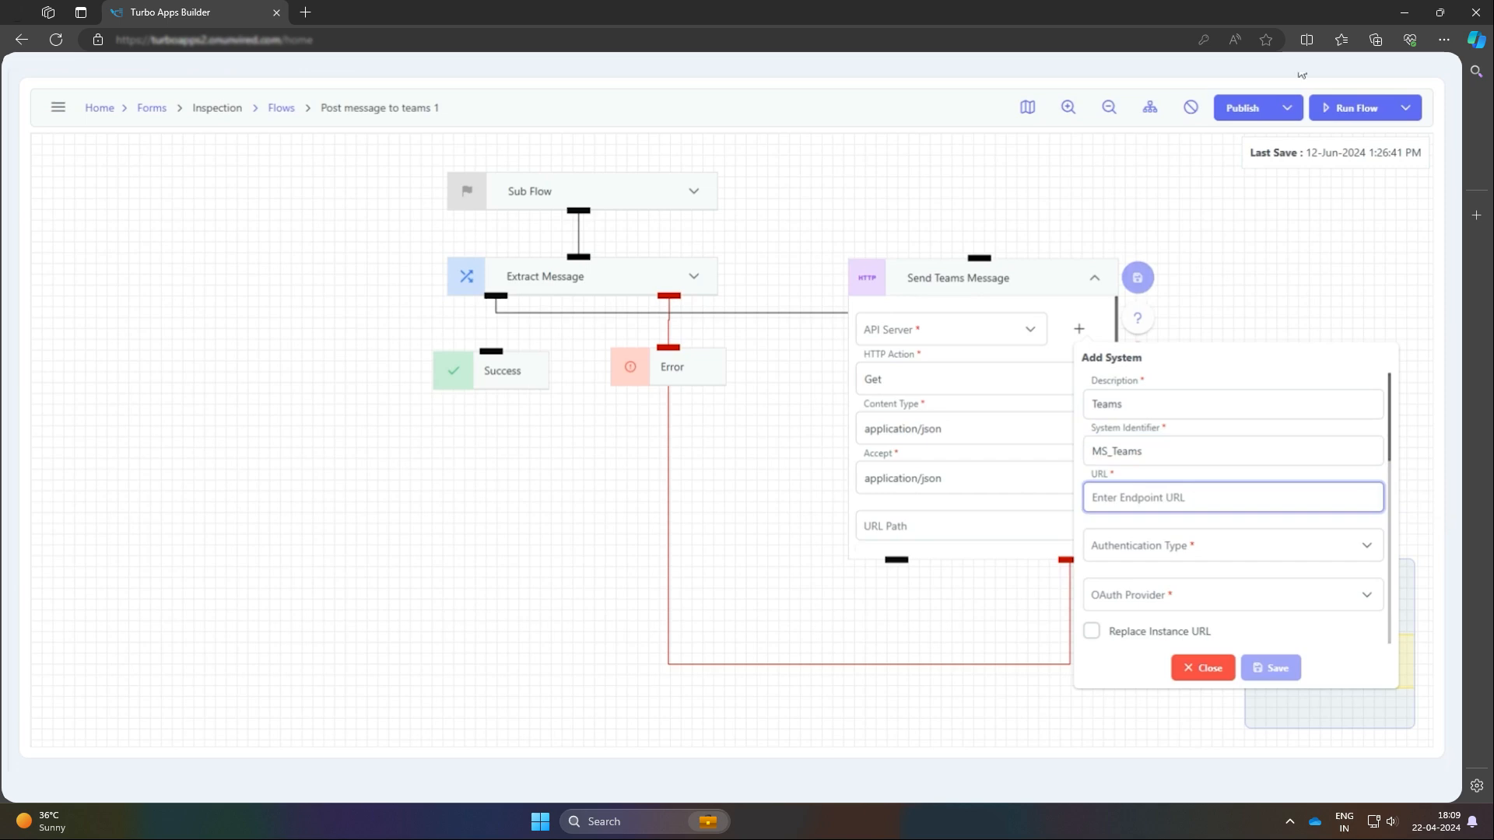
key(alt+Tab)
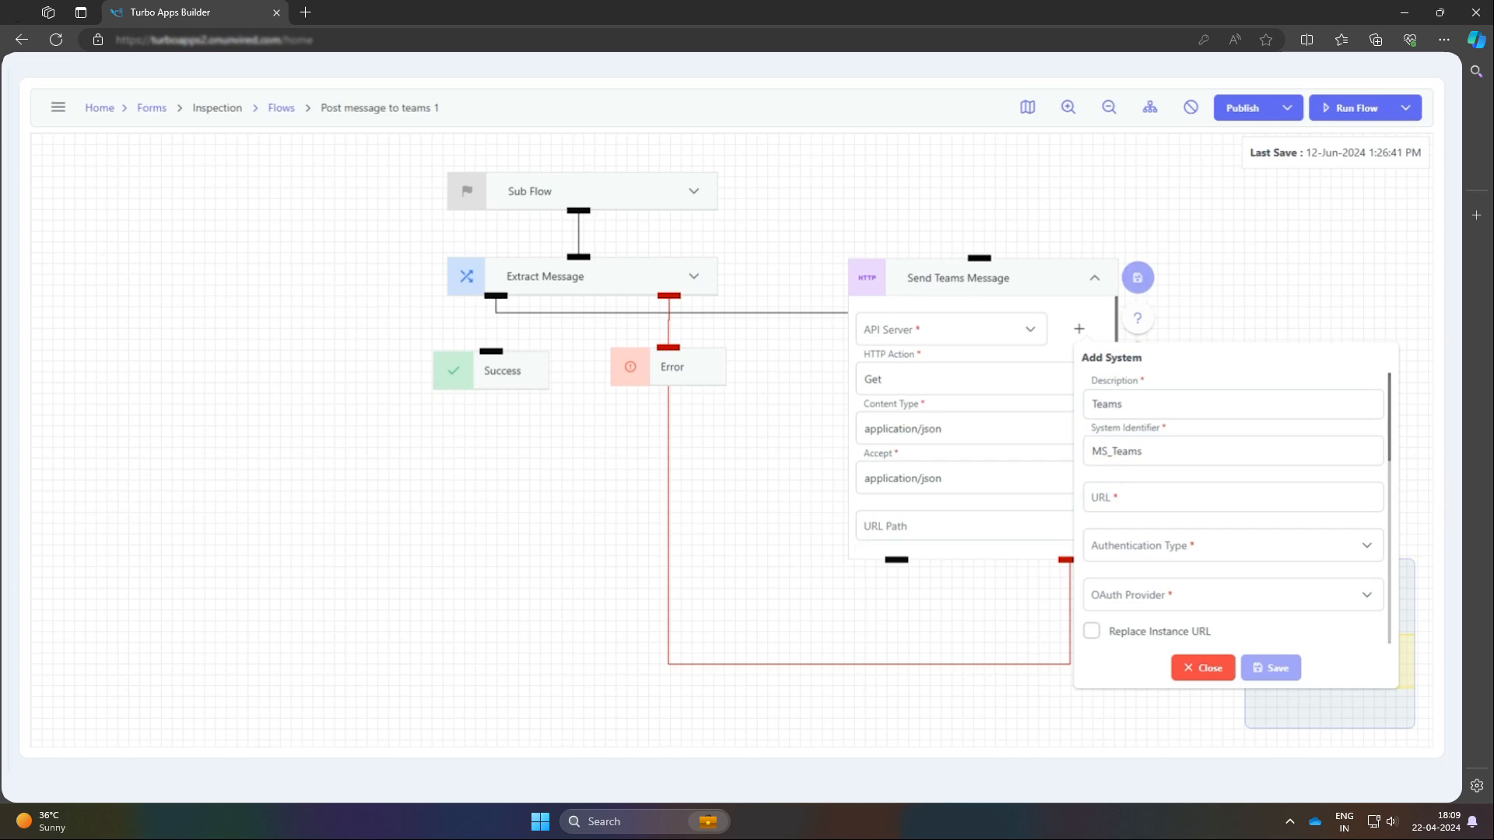
key(alt+Tab)
text(https://unvireddigital.webhook.office.com)
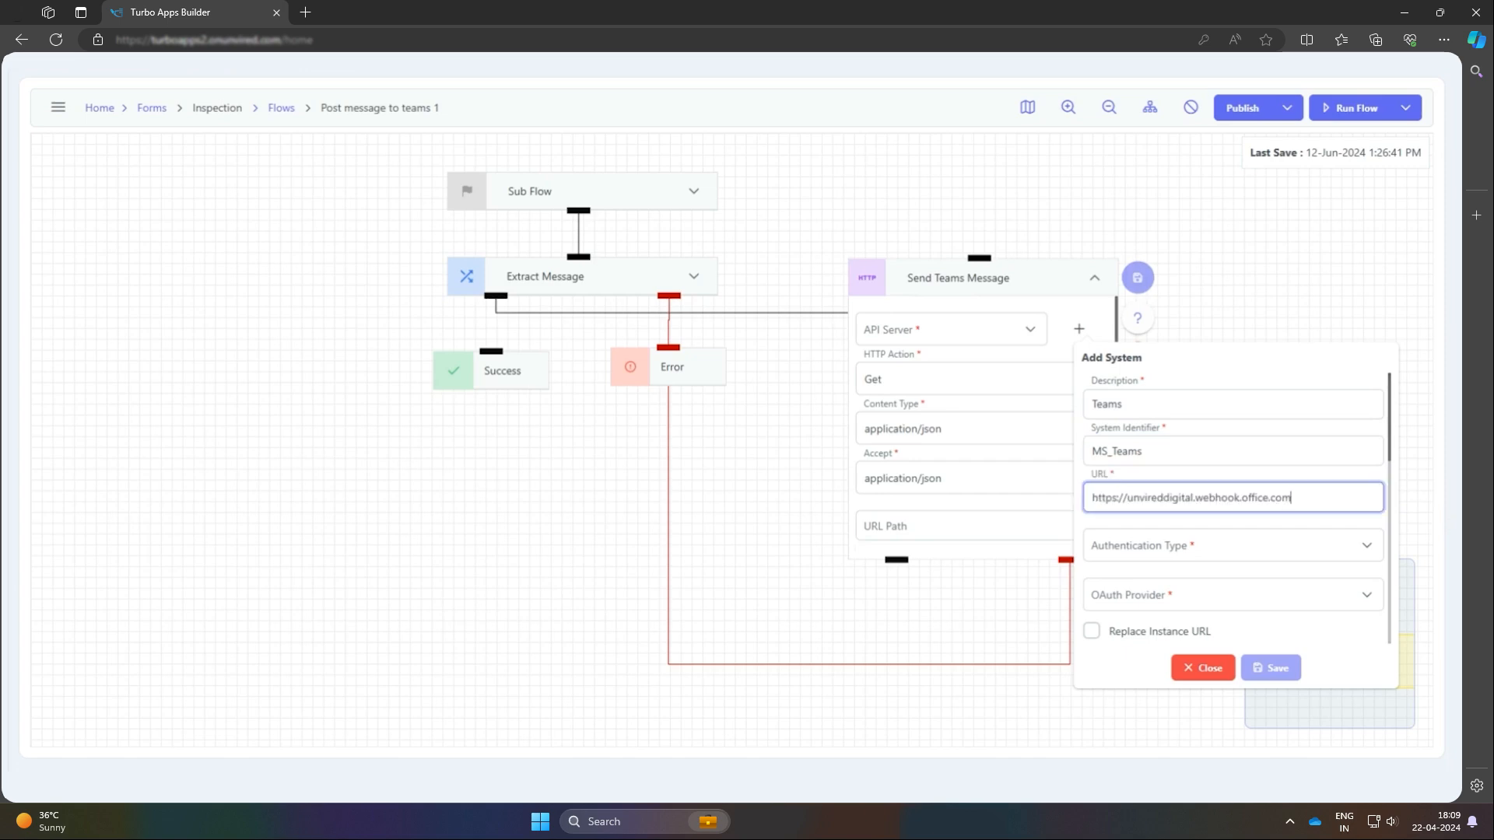
click(1175, 549)
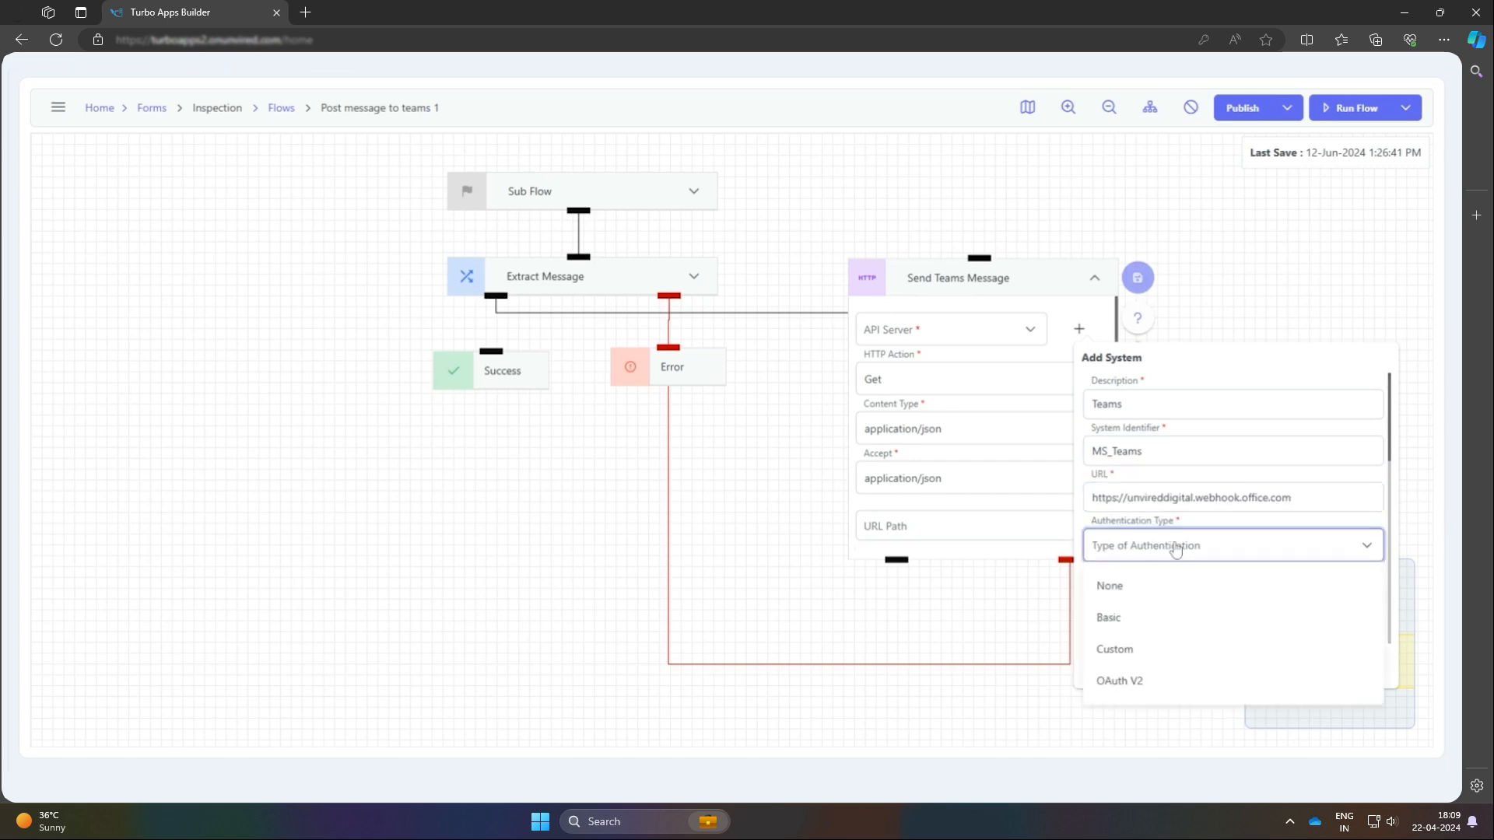
click(1173, 583)
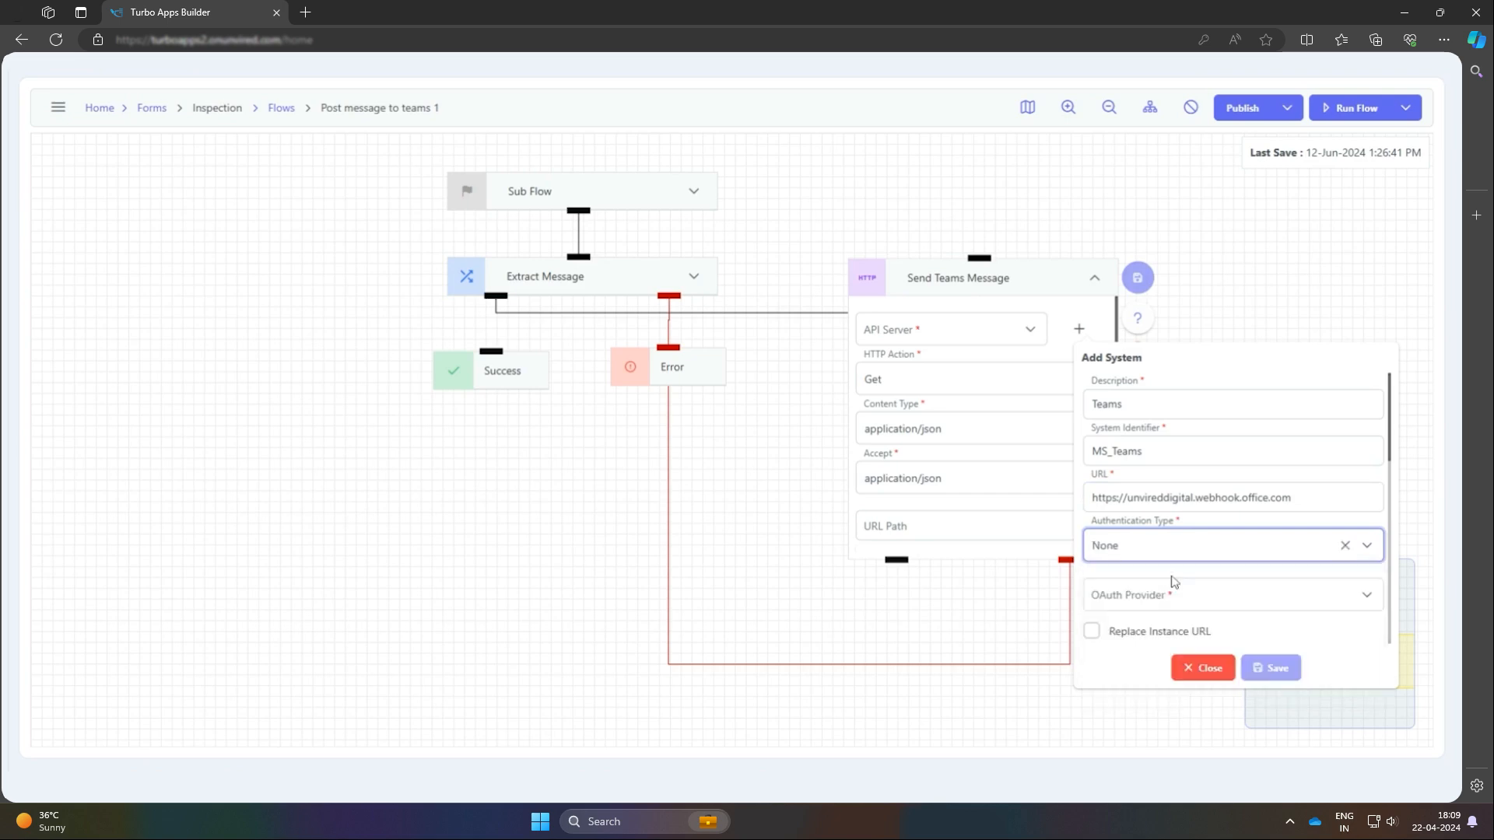
click(1176, 592)
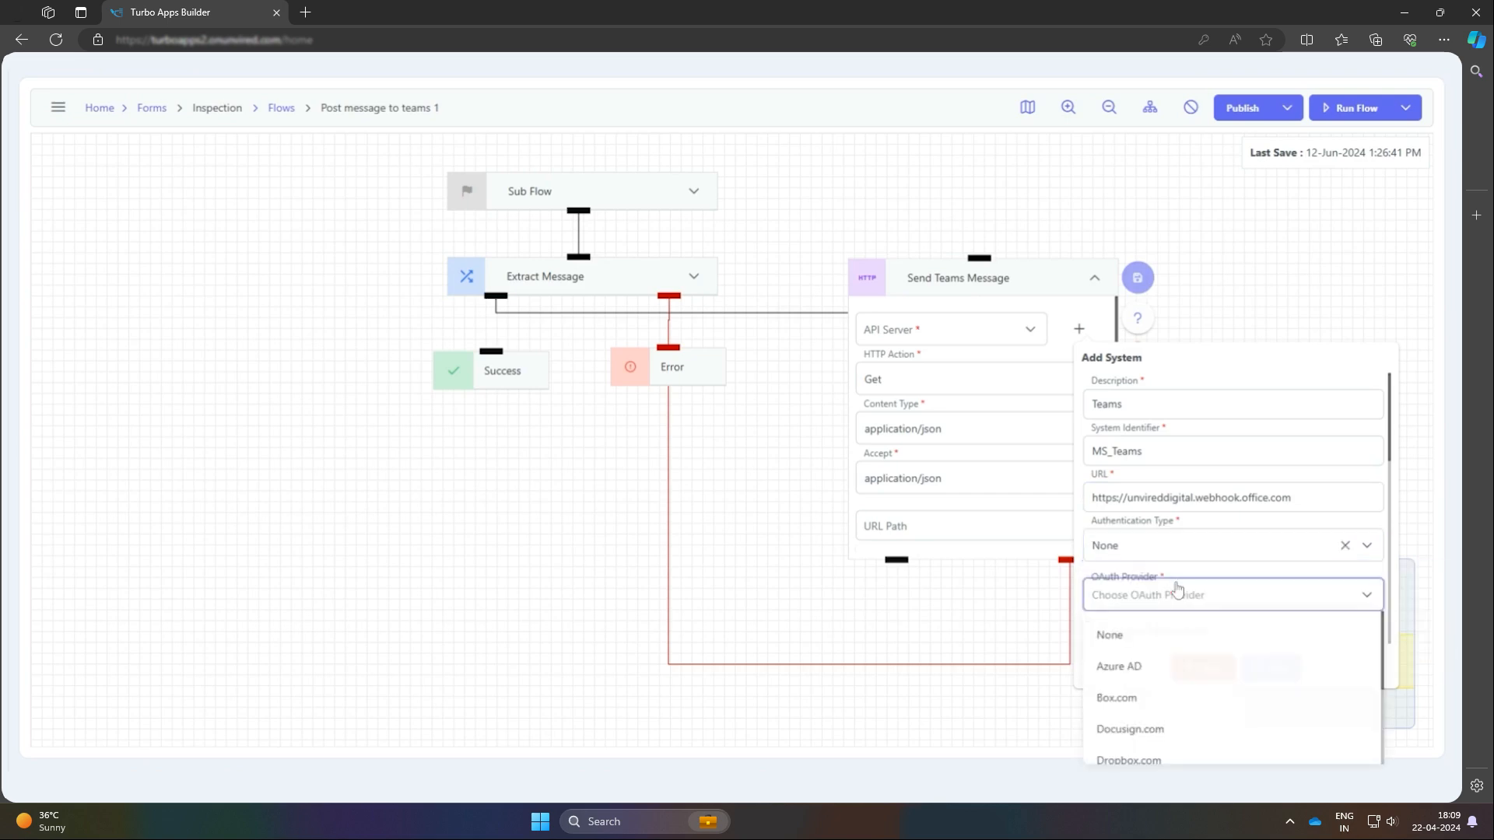
click(1163, 632)
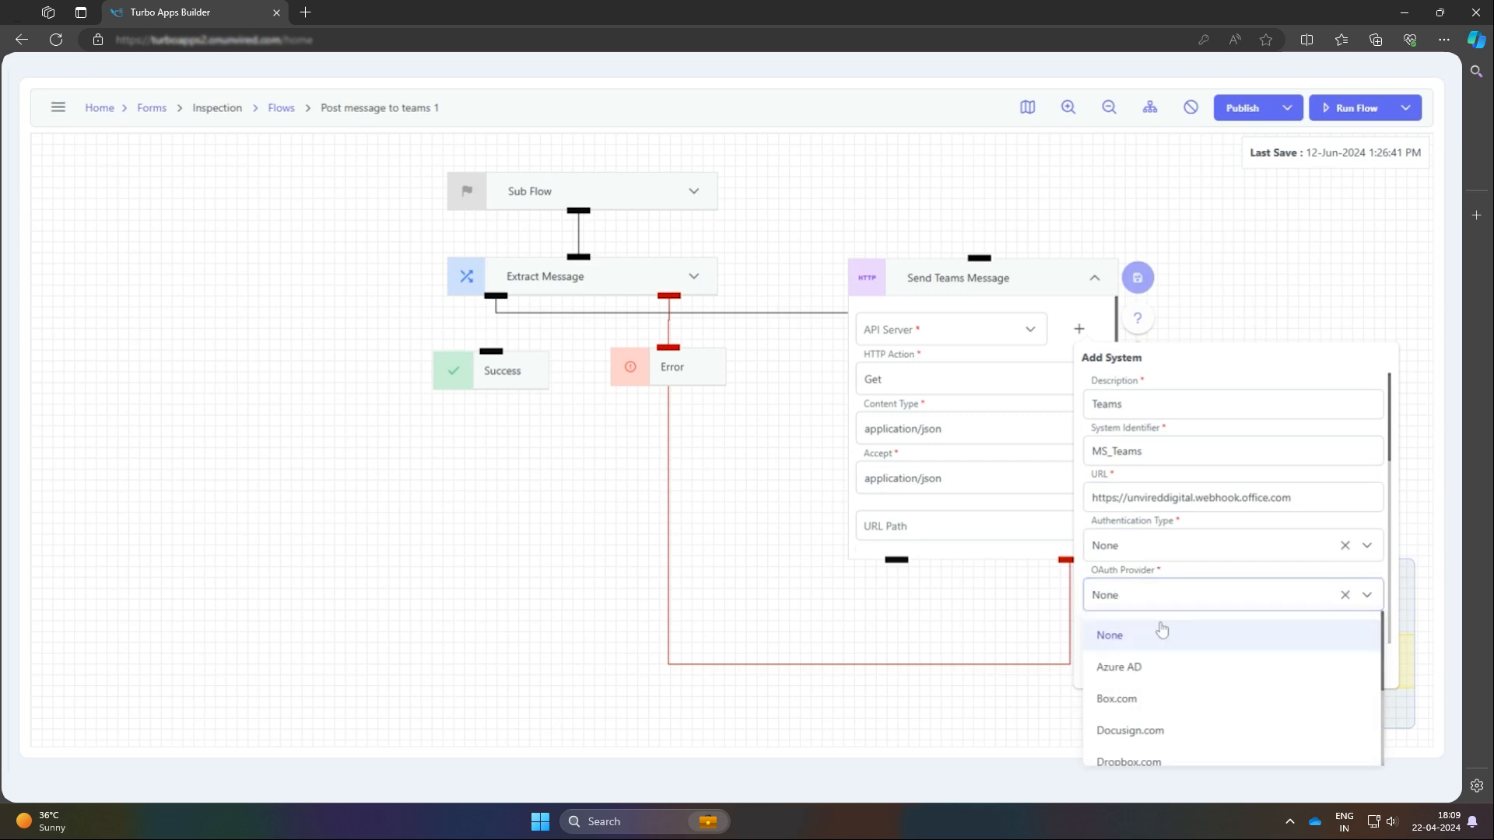
click(1290, 663)
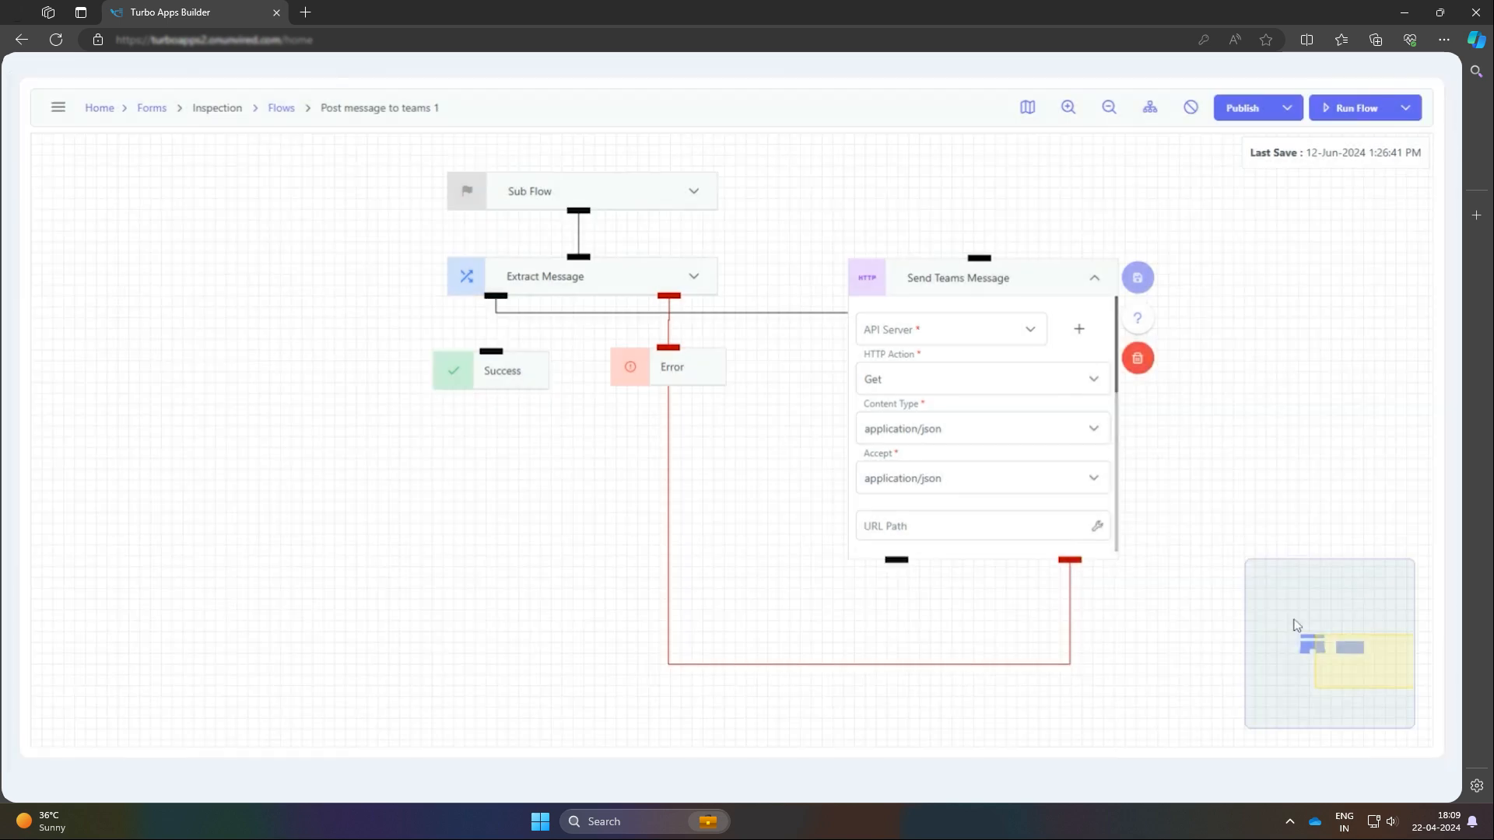
Configure the Send Teams Message node to use API server MS_Teams, HTTP action Post, and application/json for both content type and accept
click(944, 335)
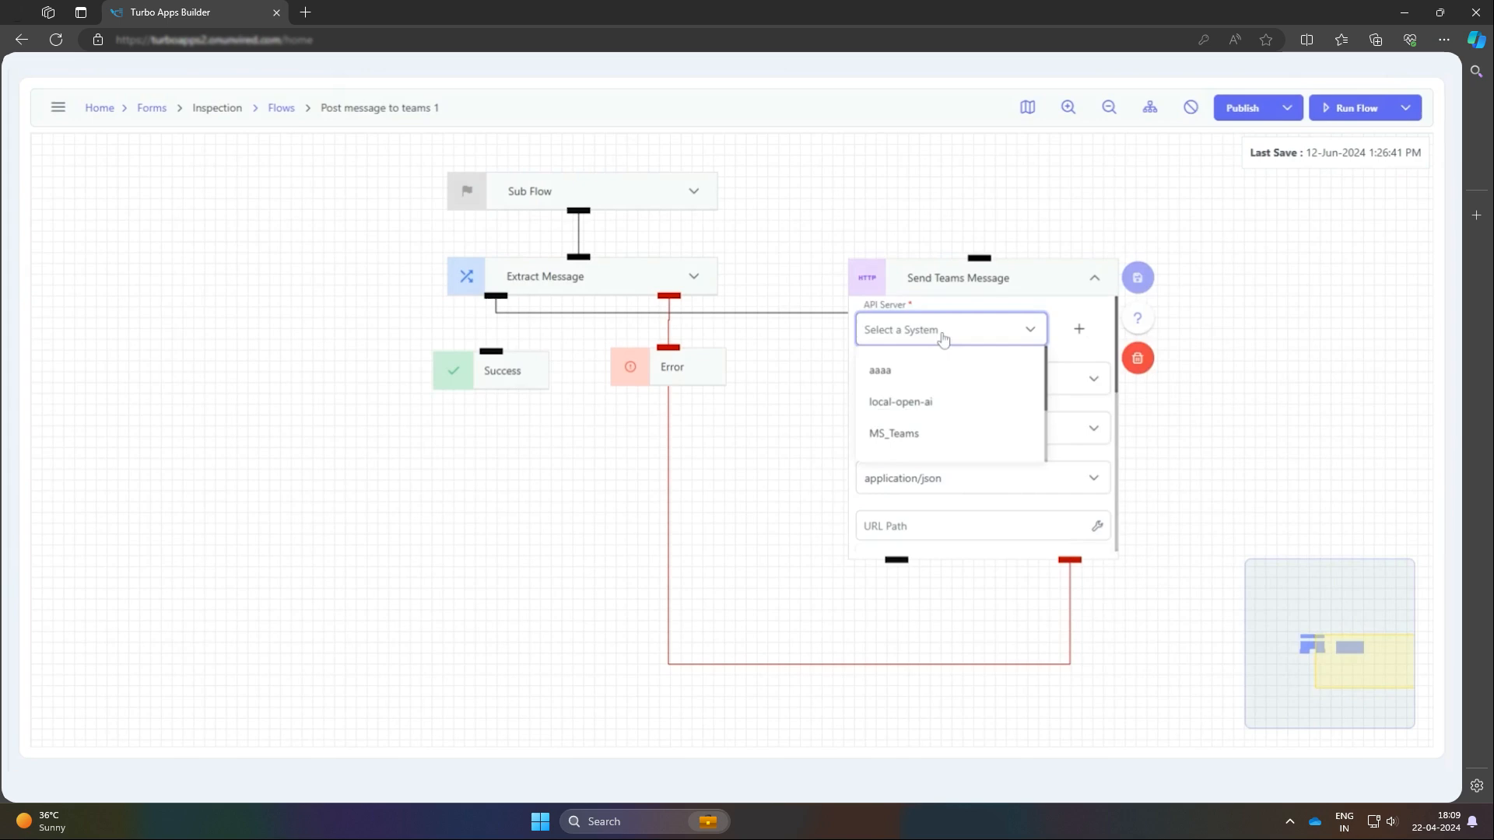
click(955, 431)
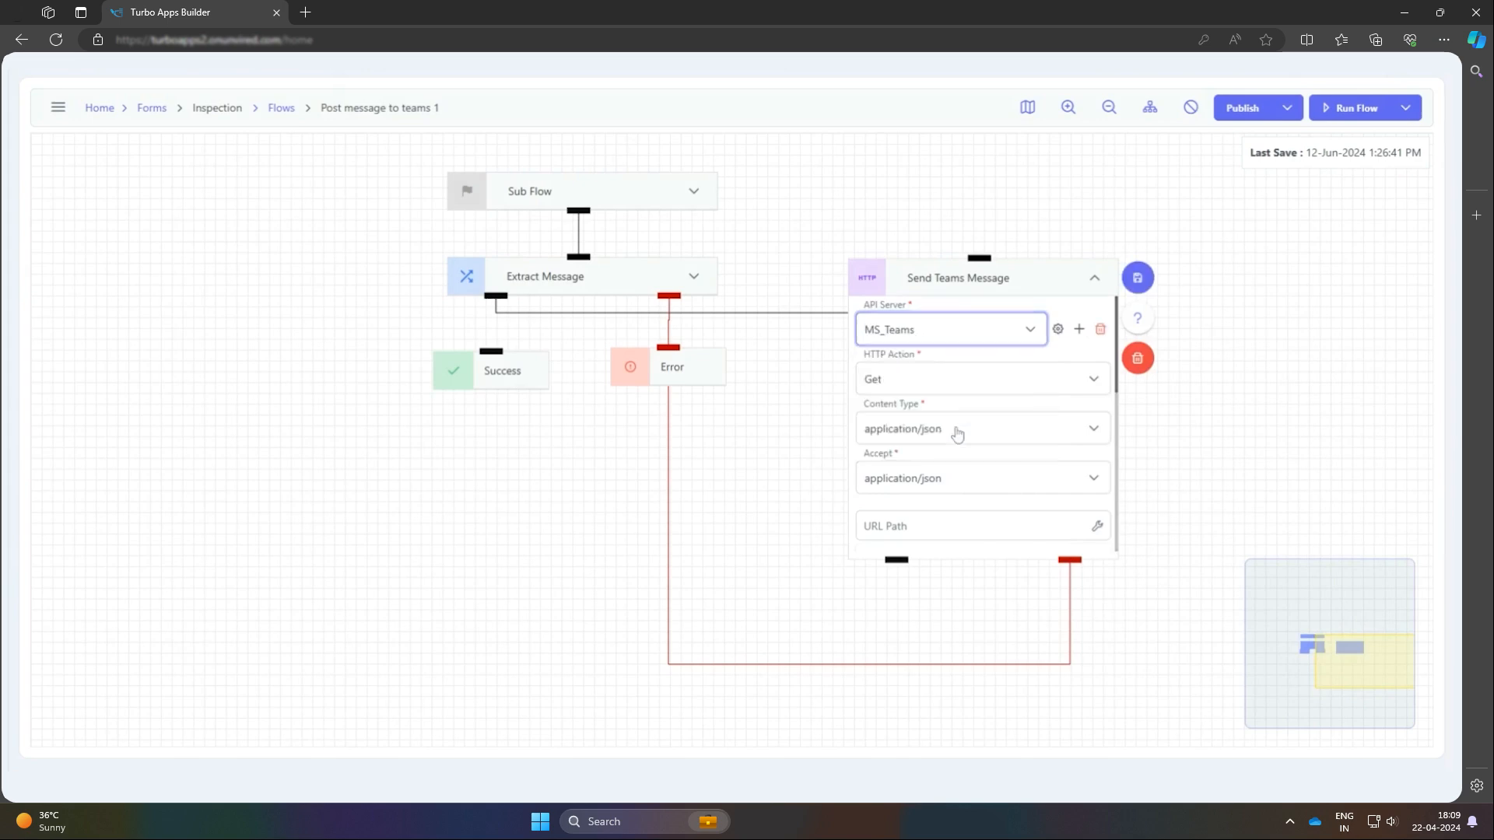
click(989, 380)
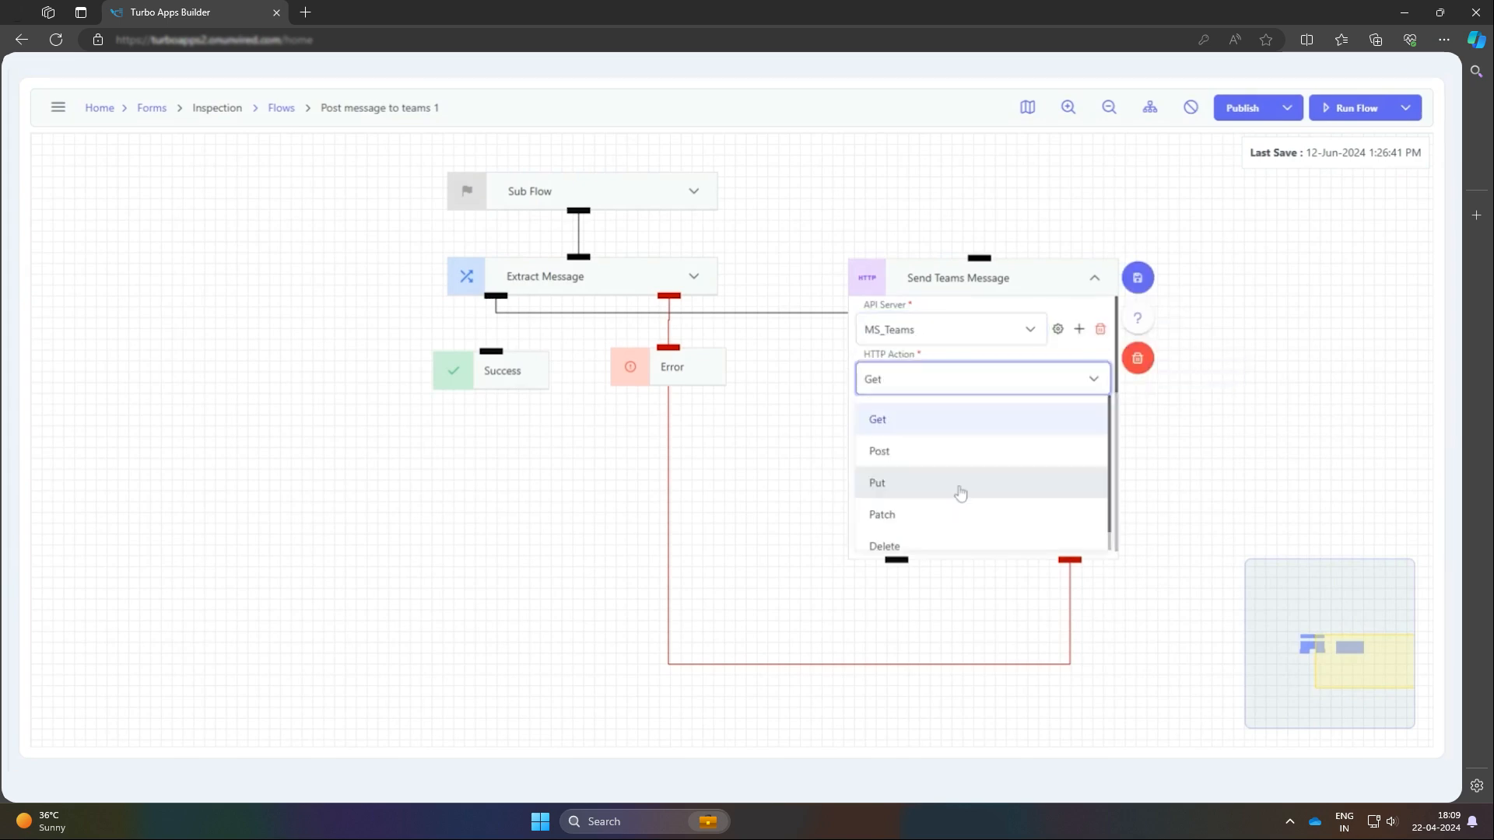
click(957, 453)
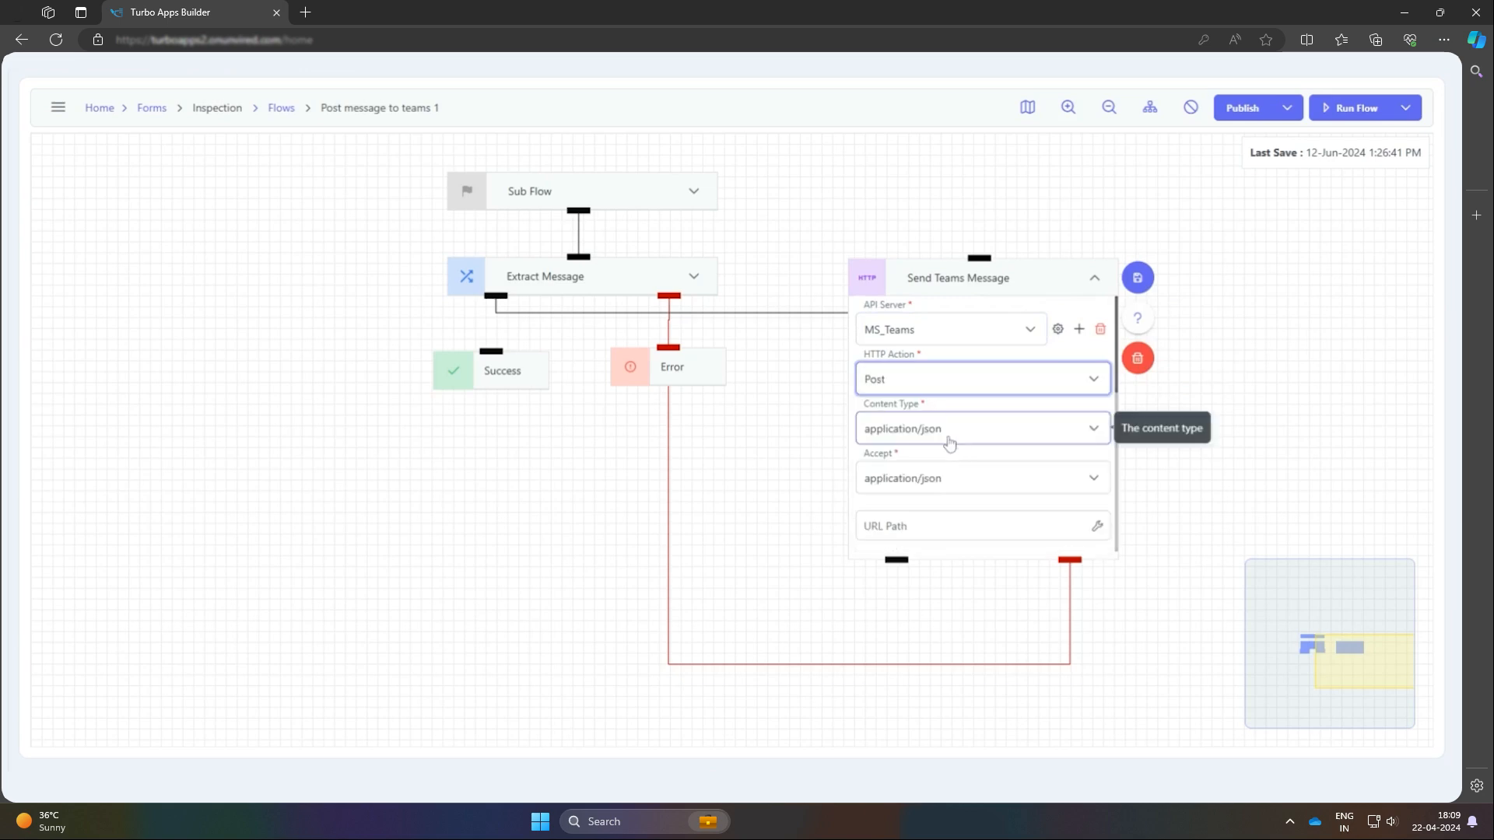
click(950, 444)
click(1008, 501)
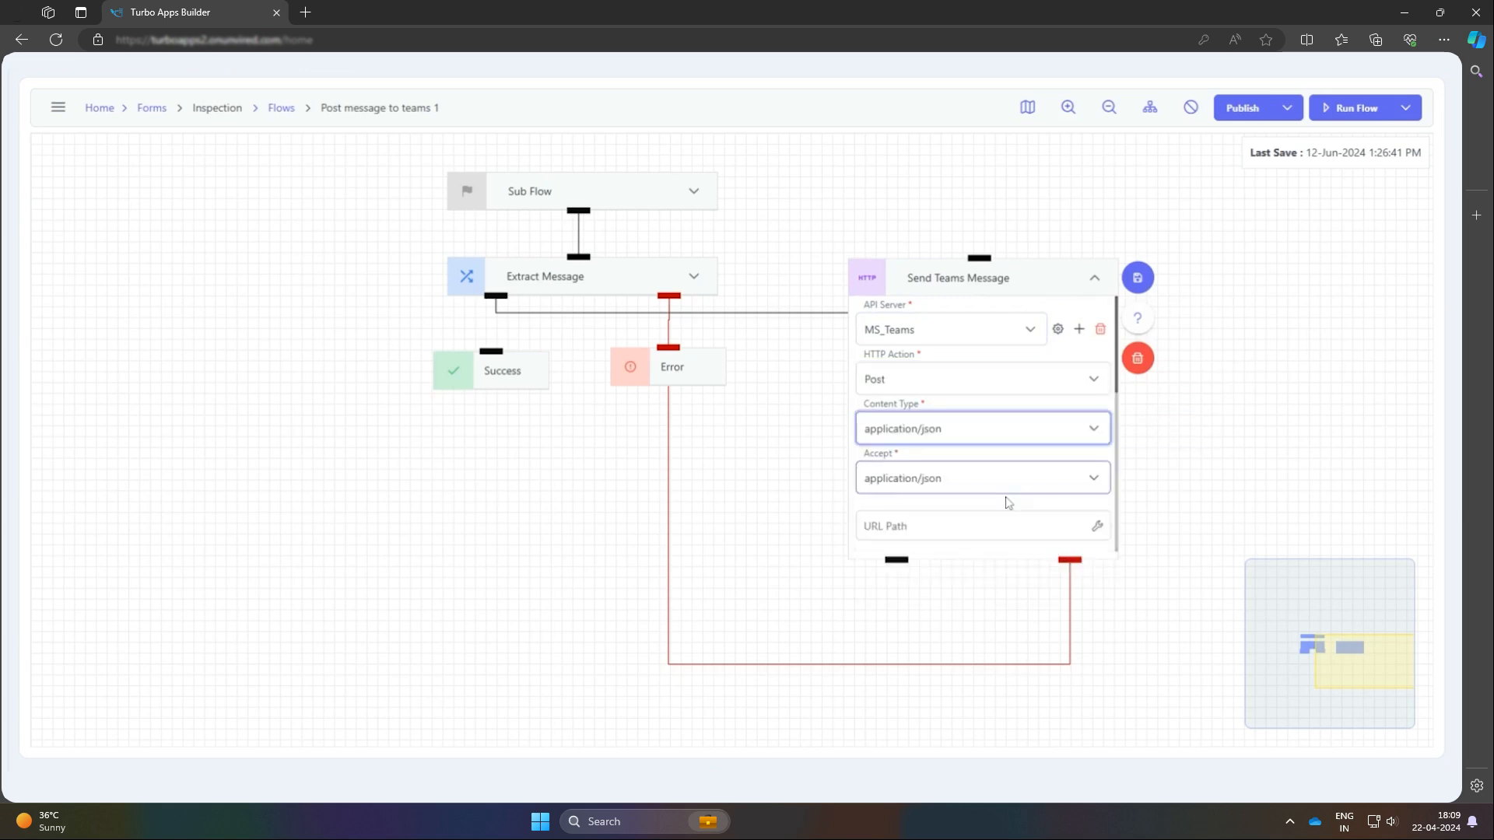
click(964, 498)
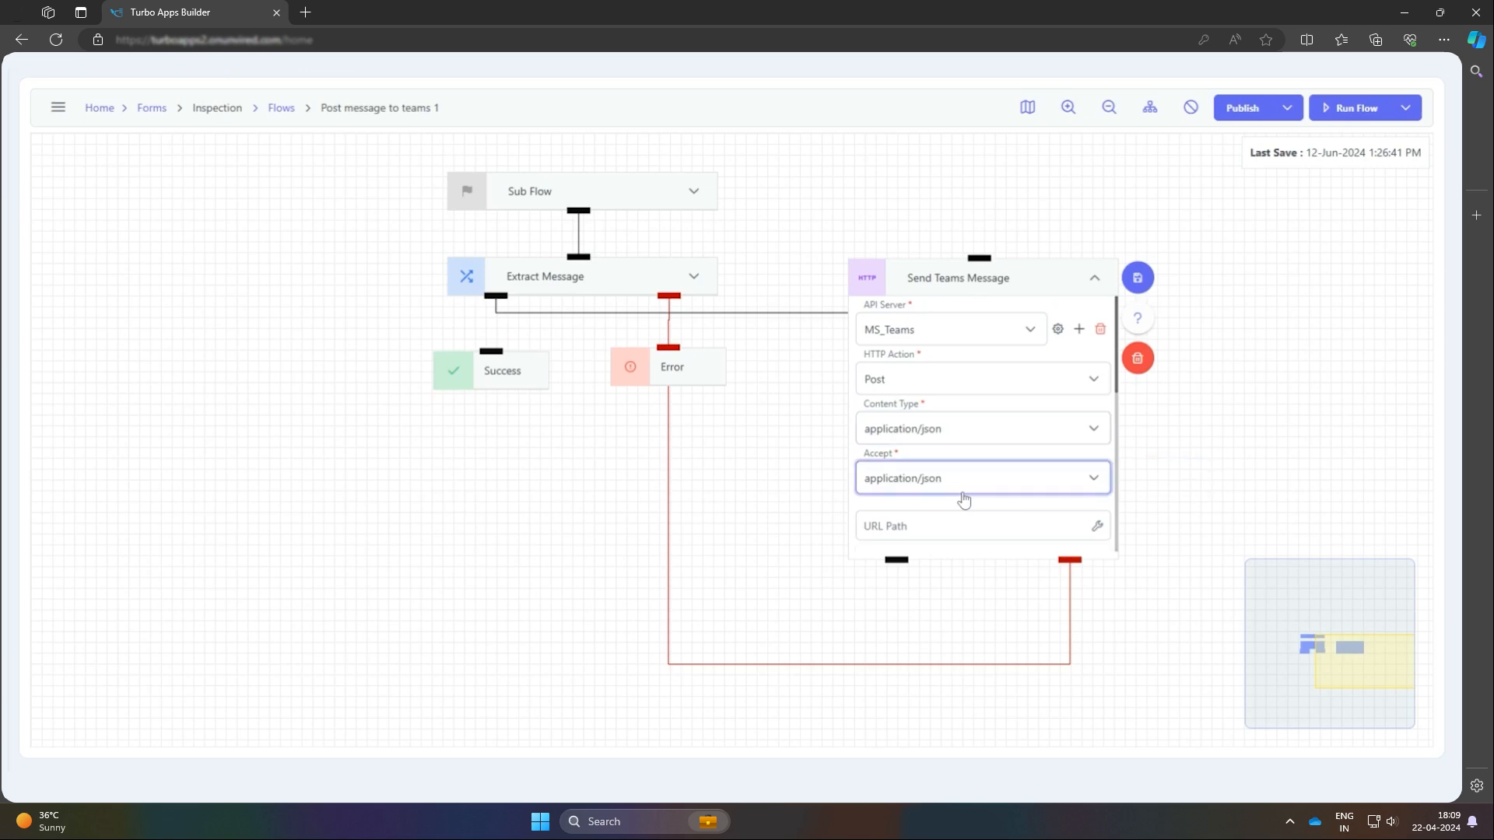
Paste the Teams webhook's path as the URL path of the Send Teams Message node
scroll(982, 467, down, 1)
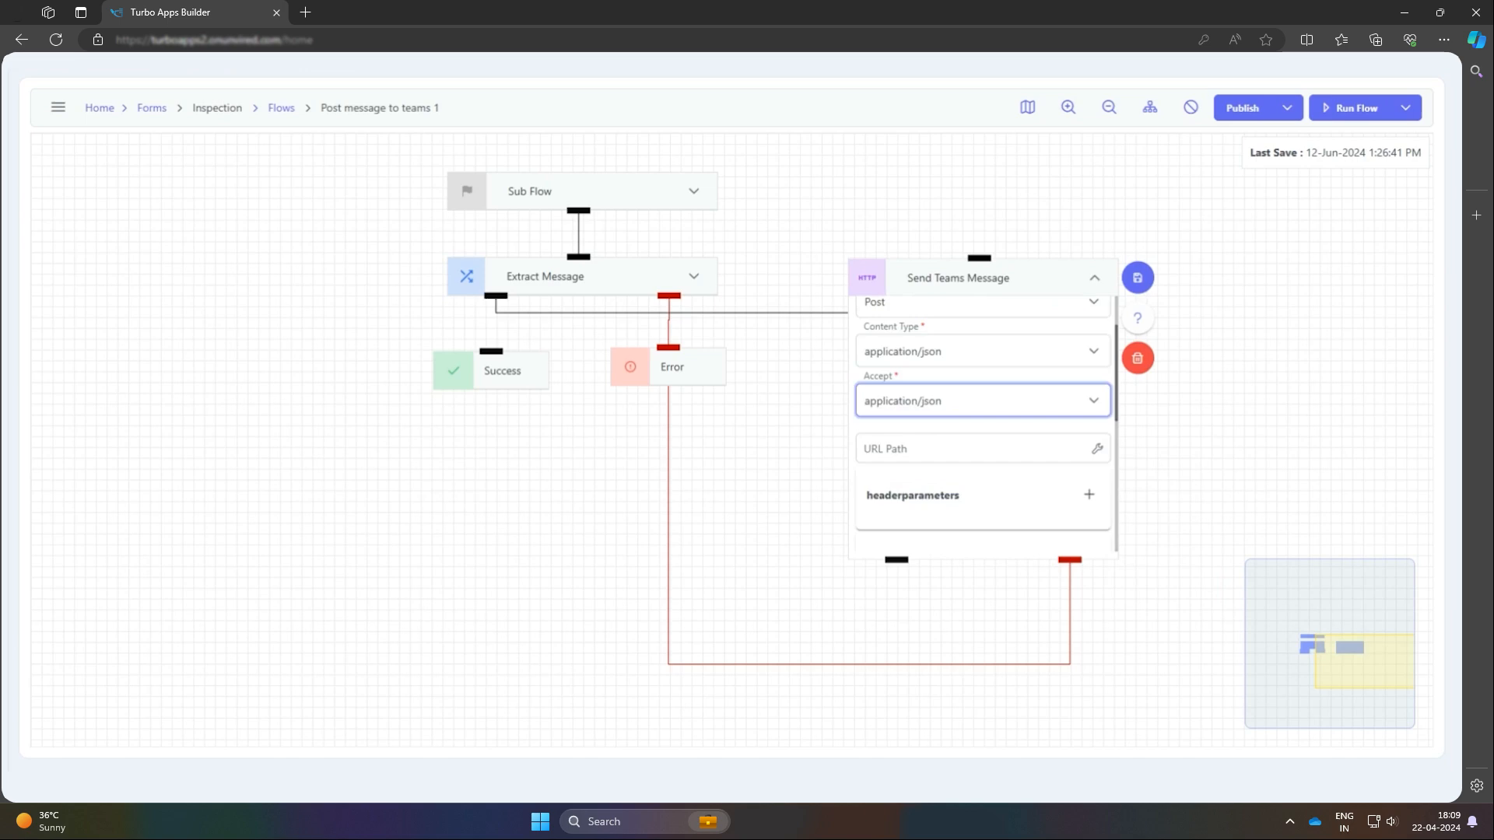
click(1097, 449)
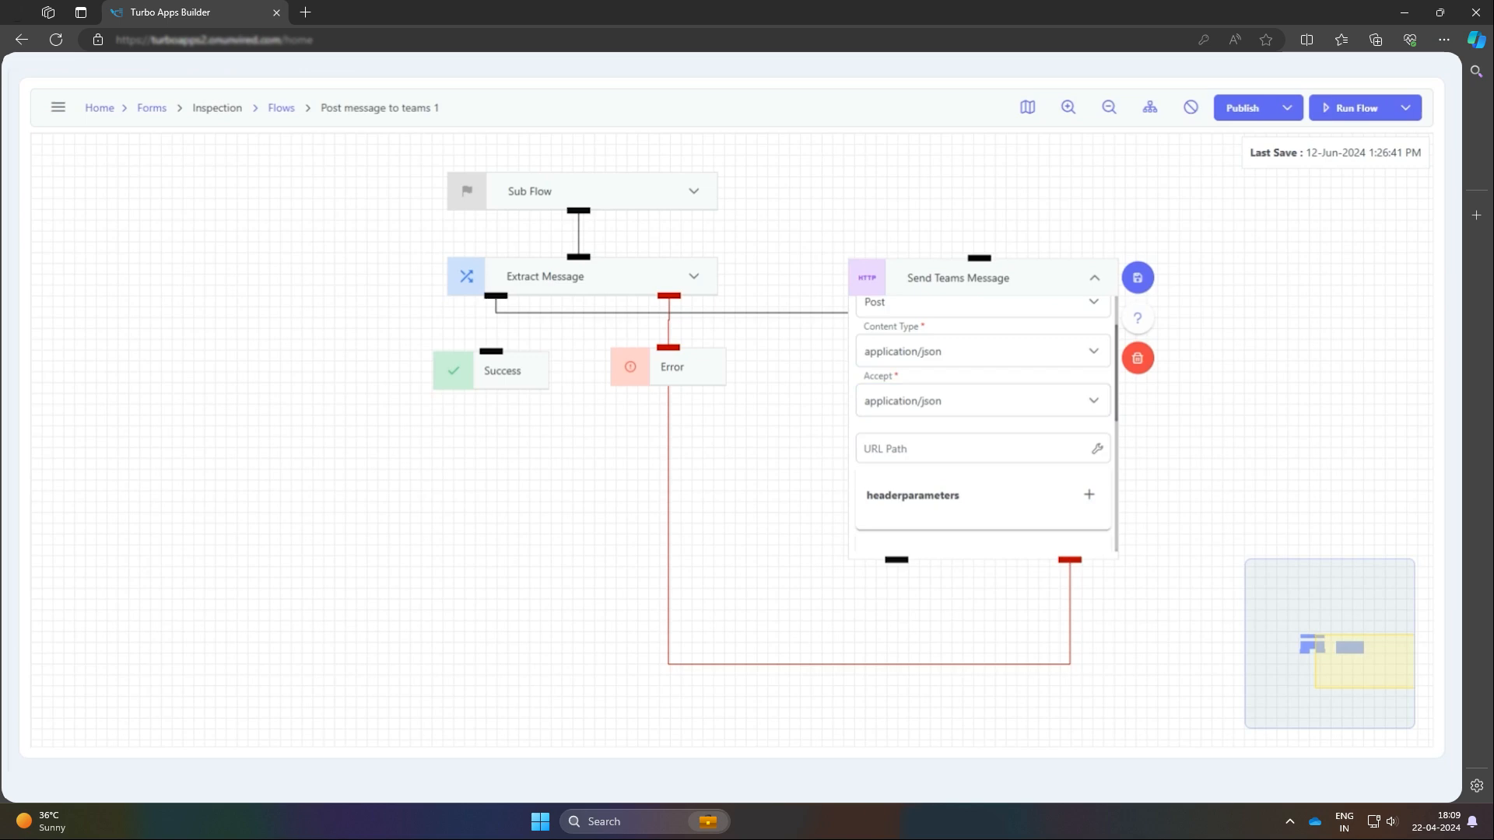
click(973, 449)
key(ctrl+v)
click(1189, 475)
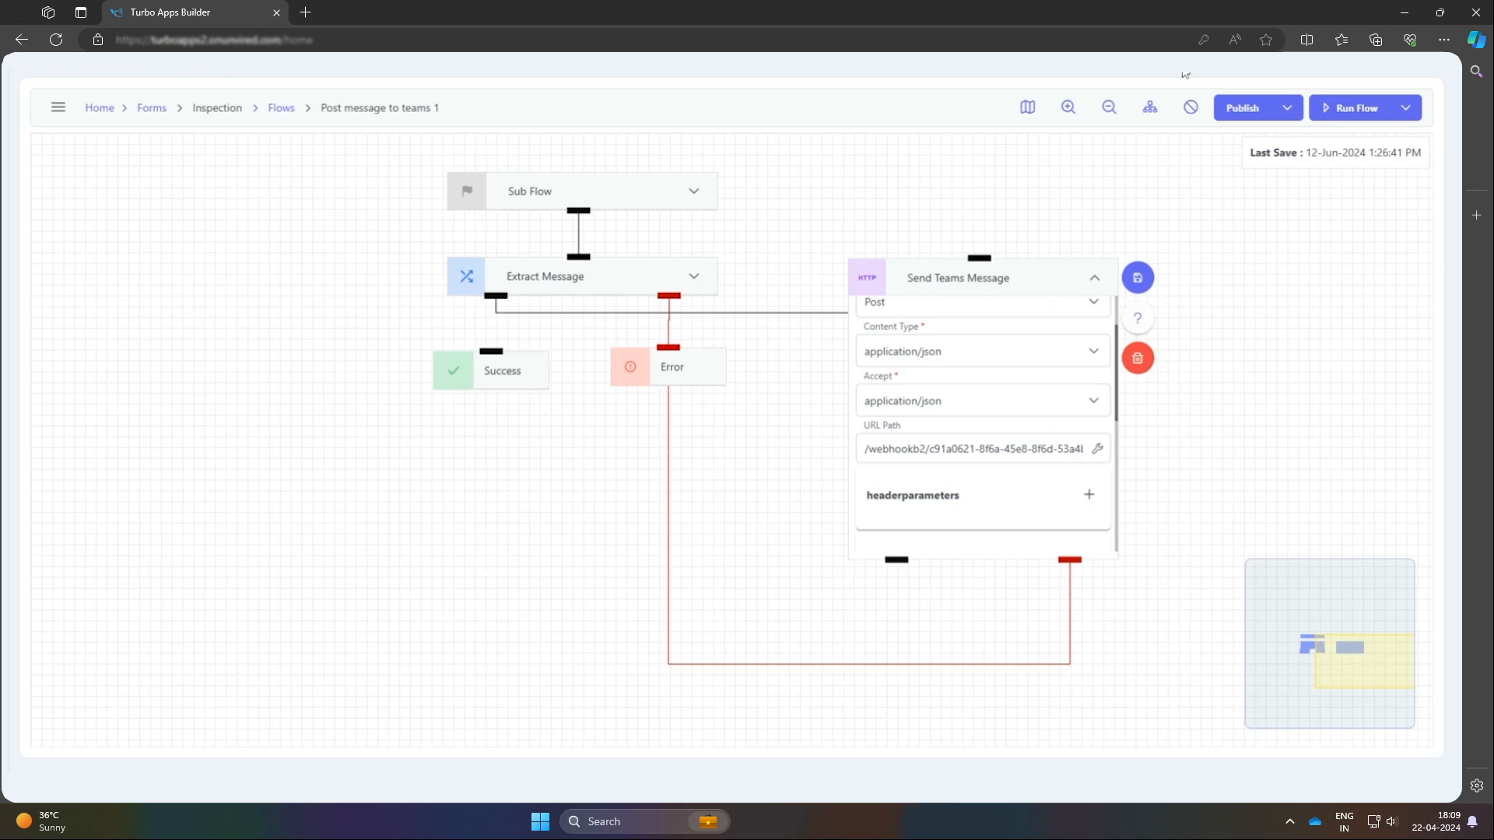
Map the Send Teams Message node's body data to the Extract Message result, ${extractmessage_result}, and save the expression
scroll(1009, 397, down, 5)
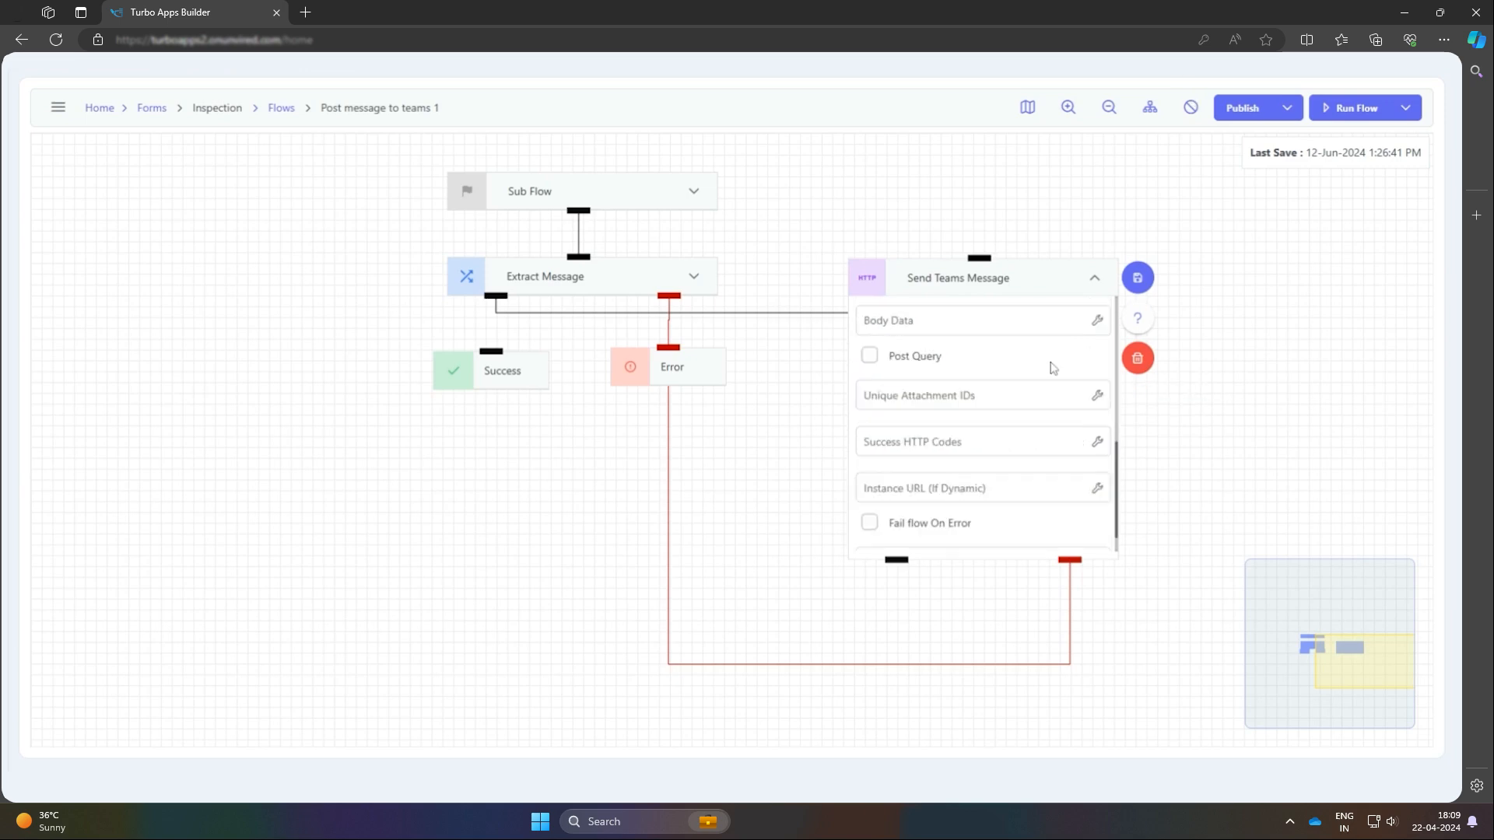
click(1096, 321)
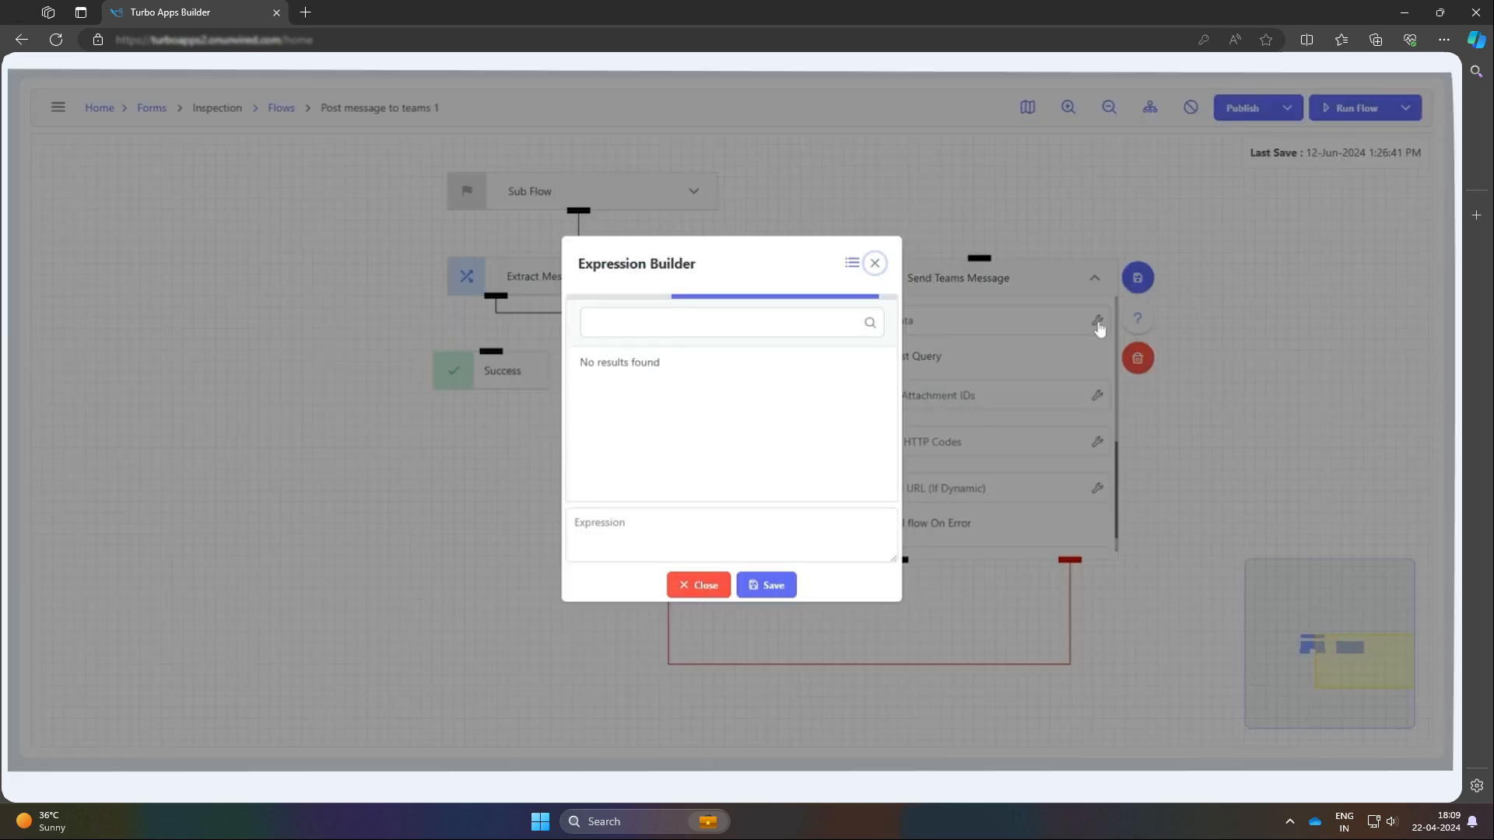
scroll(685, 406, down, 3)
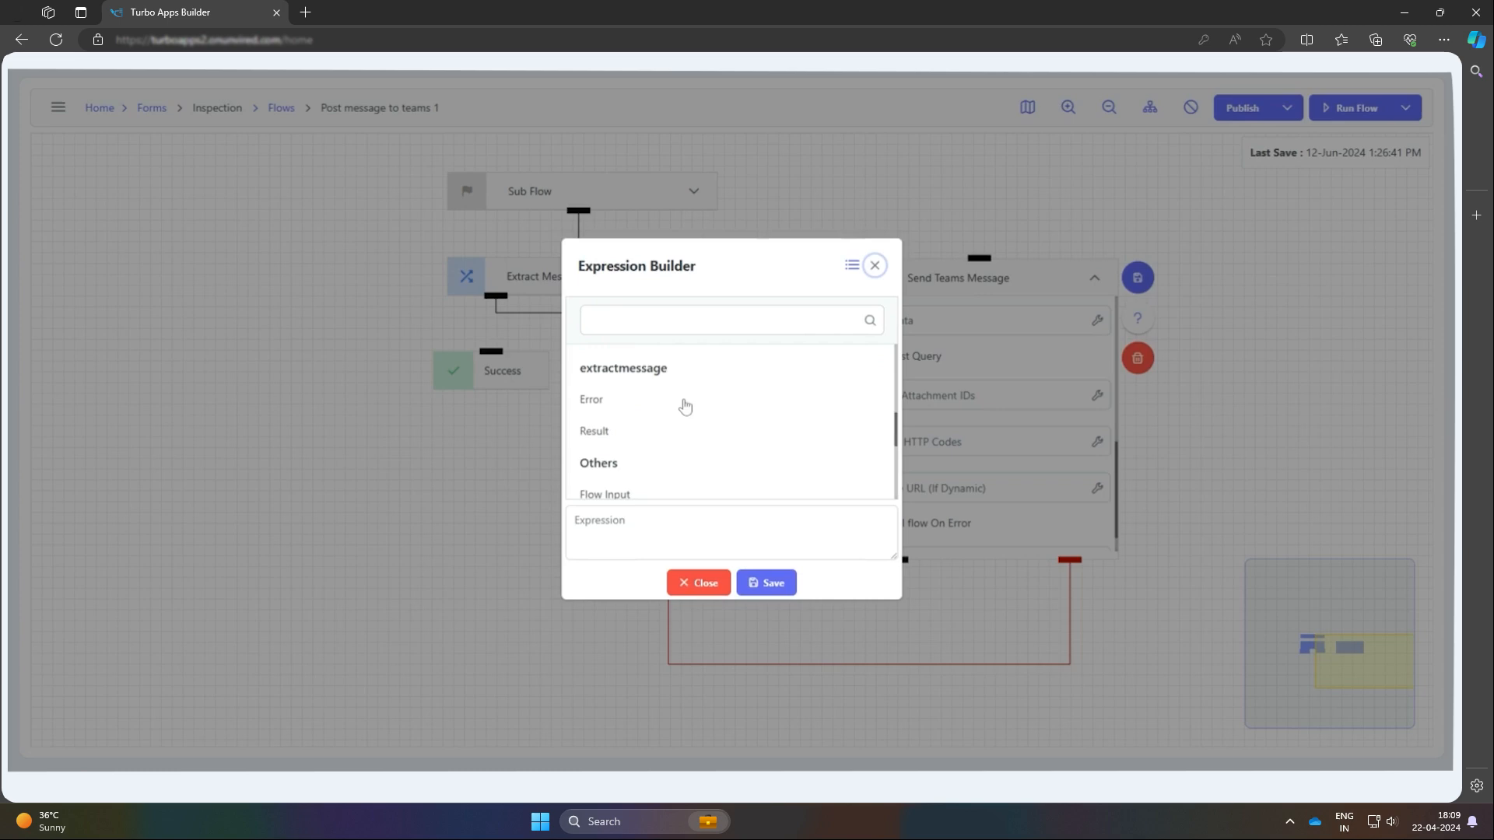
click(657, 433)
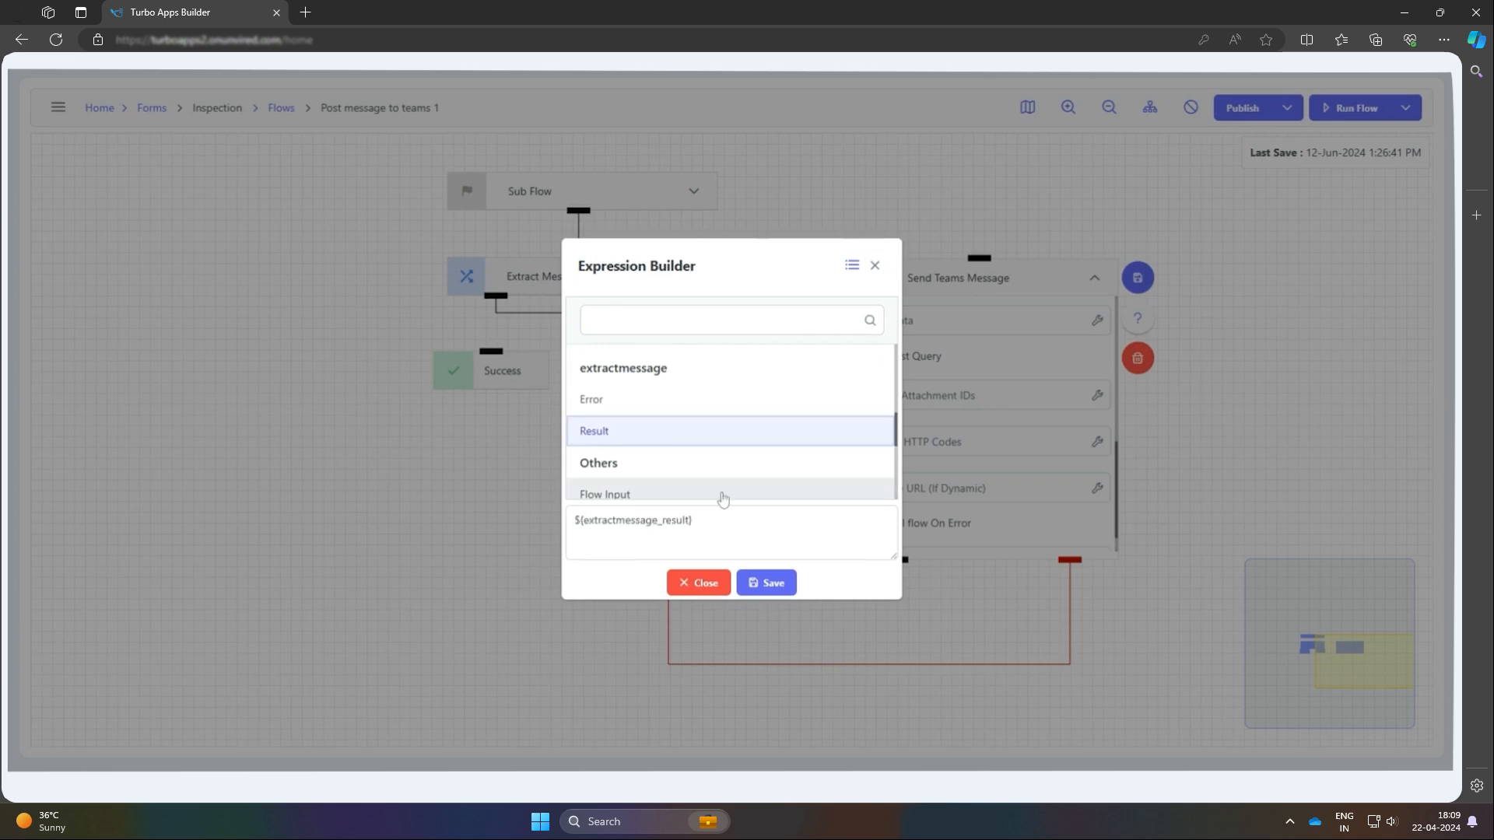
click(762, 590)
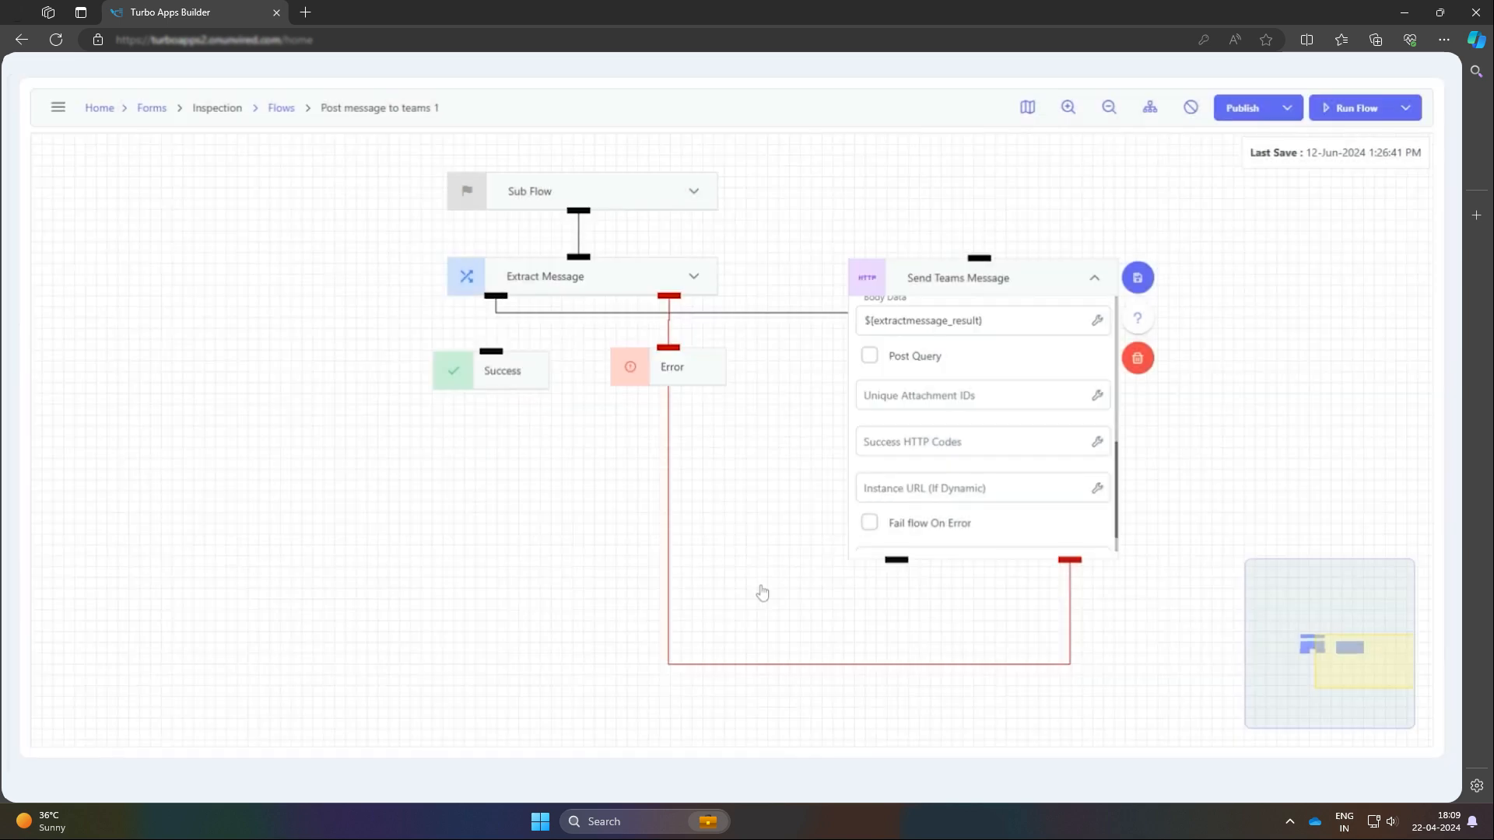
Collapse the Send Teams Message node, connect its success output to the Success node, and auto-arrange the flow
click(1094, 278)
drag(495, 383, 450, 460)
click(1150, 108)
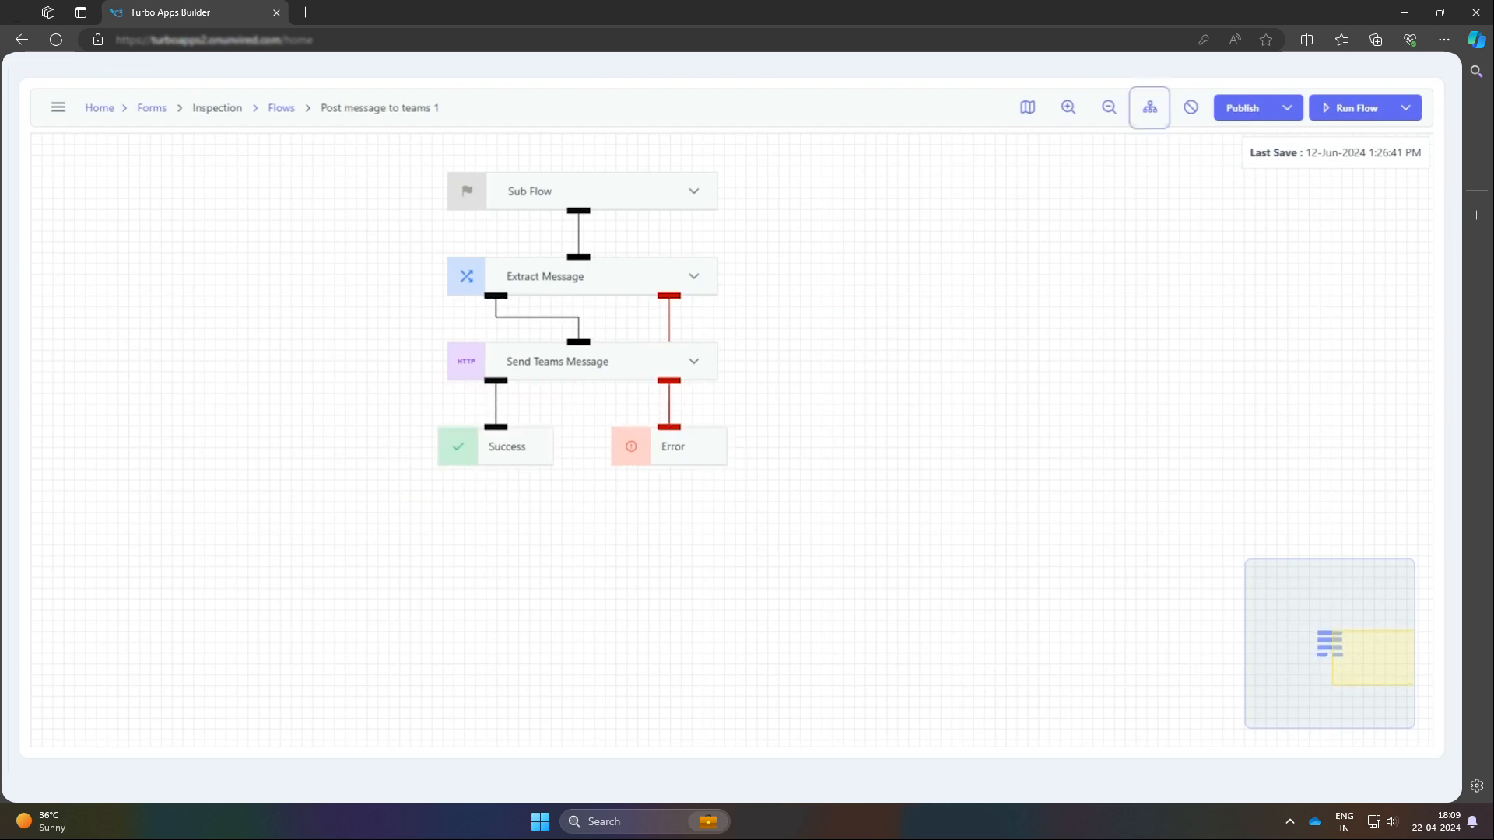
Publish the flow and run it with JSON flow input whose message is "Hi from my TurboApps Sub flow", reviewing the trace
click(1242, 113)
click(1350, 119)
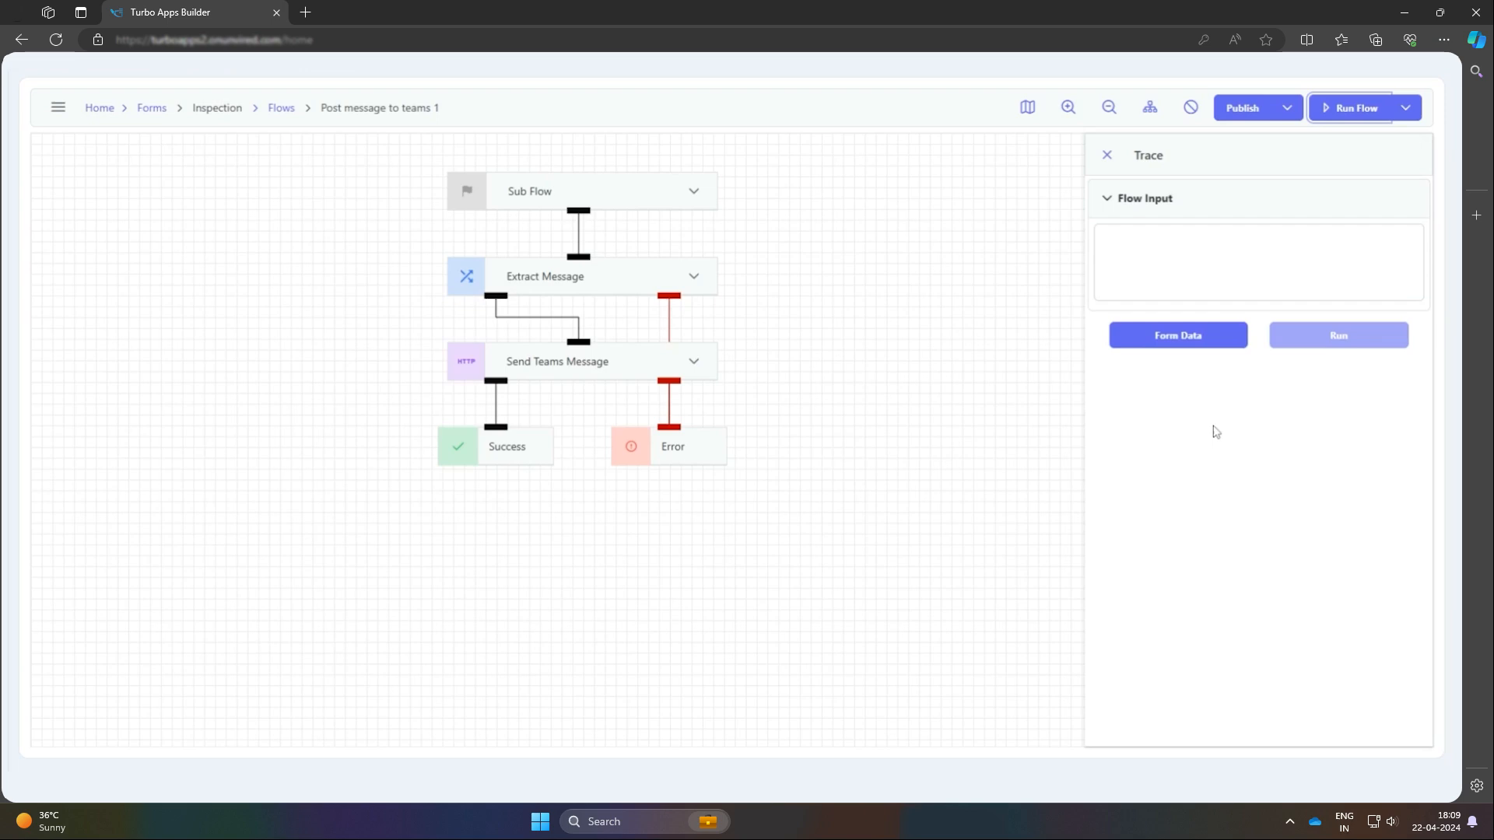
click(1215, 350)
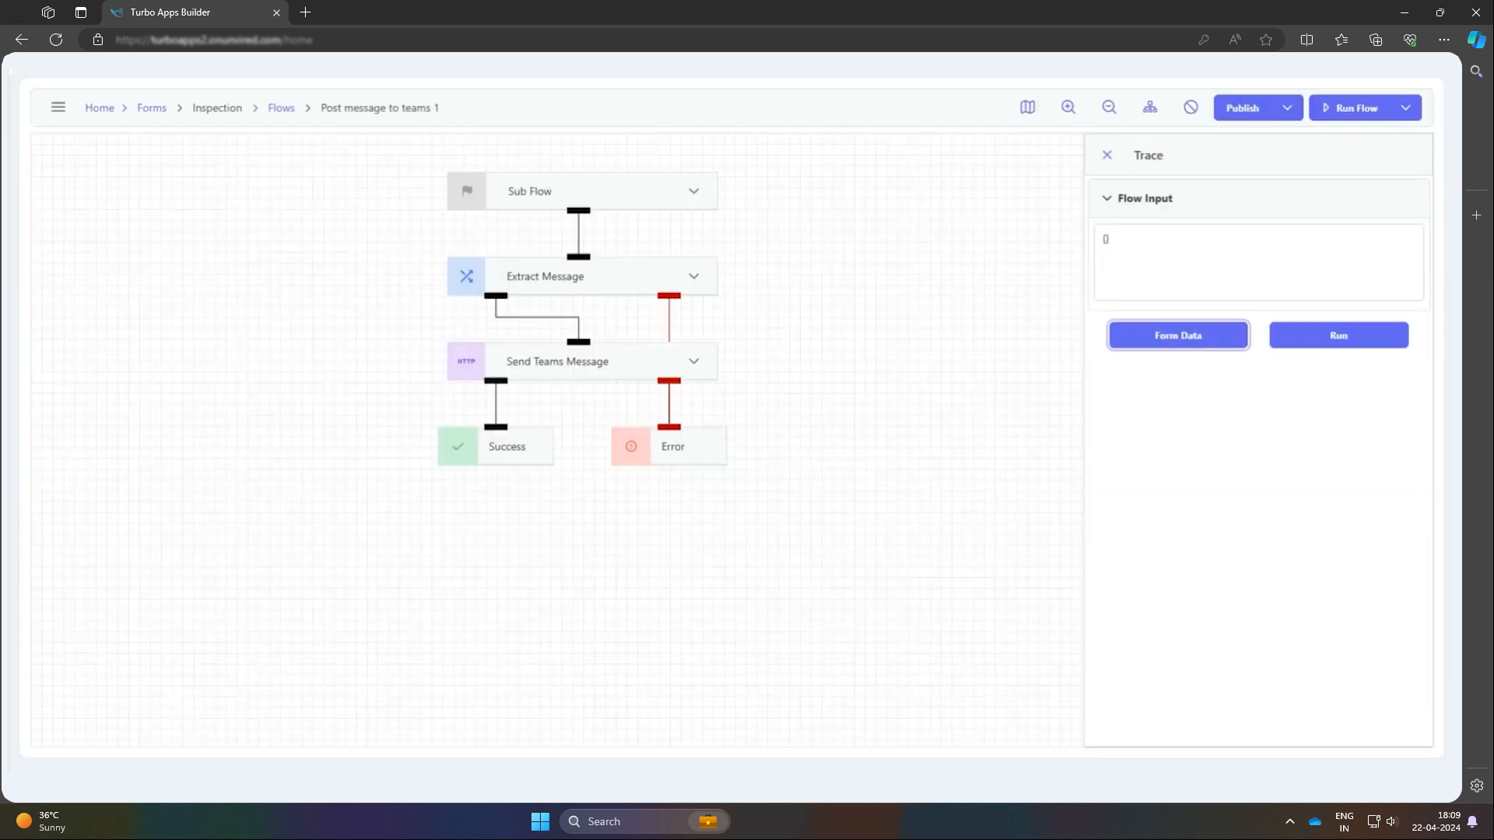
click(1110, 240)
key(ctrl+a)
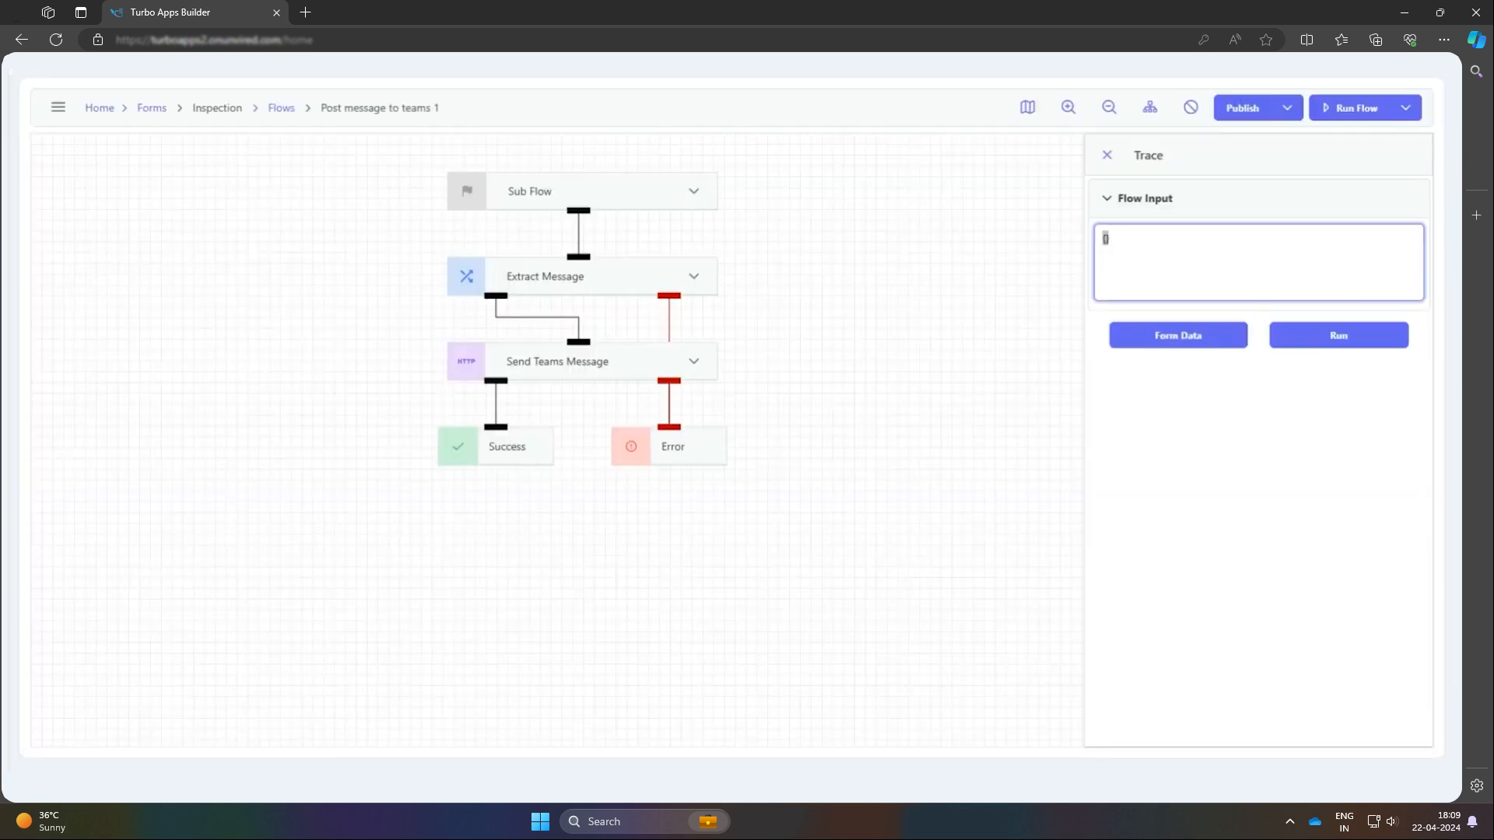
text({     "message":"Hi from my TurboApps Sub flow" })
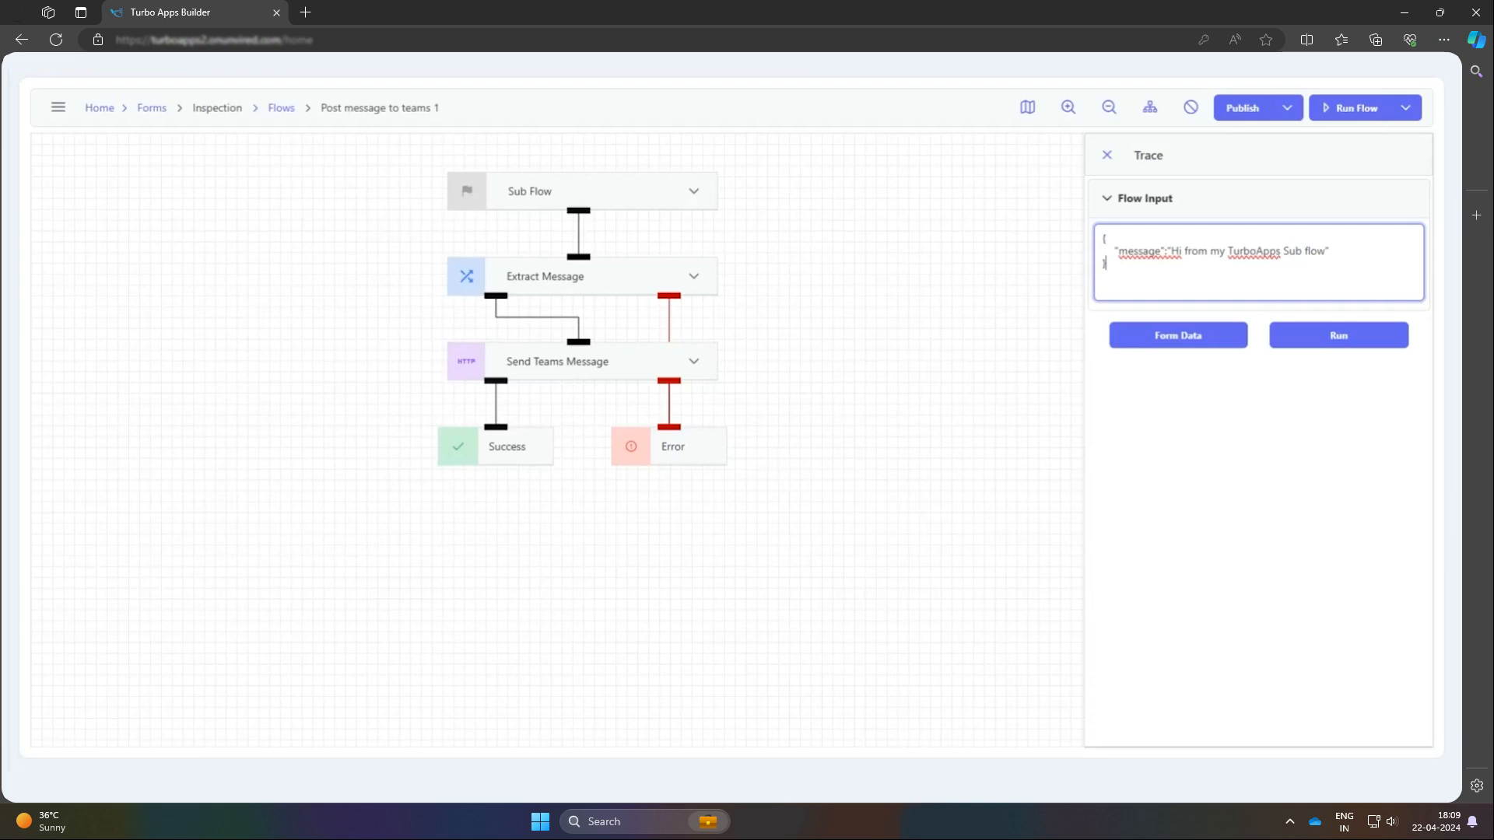
click(1362, 338)
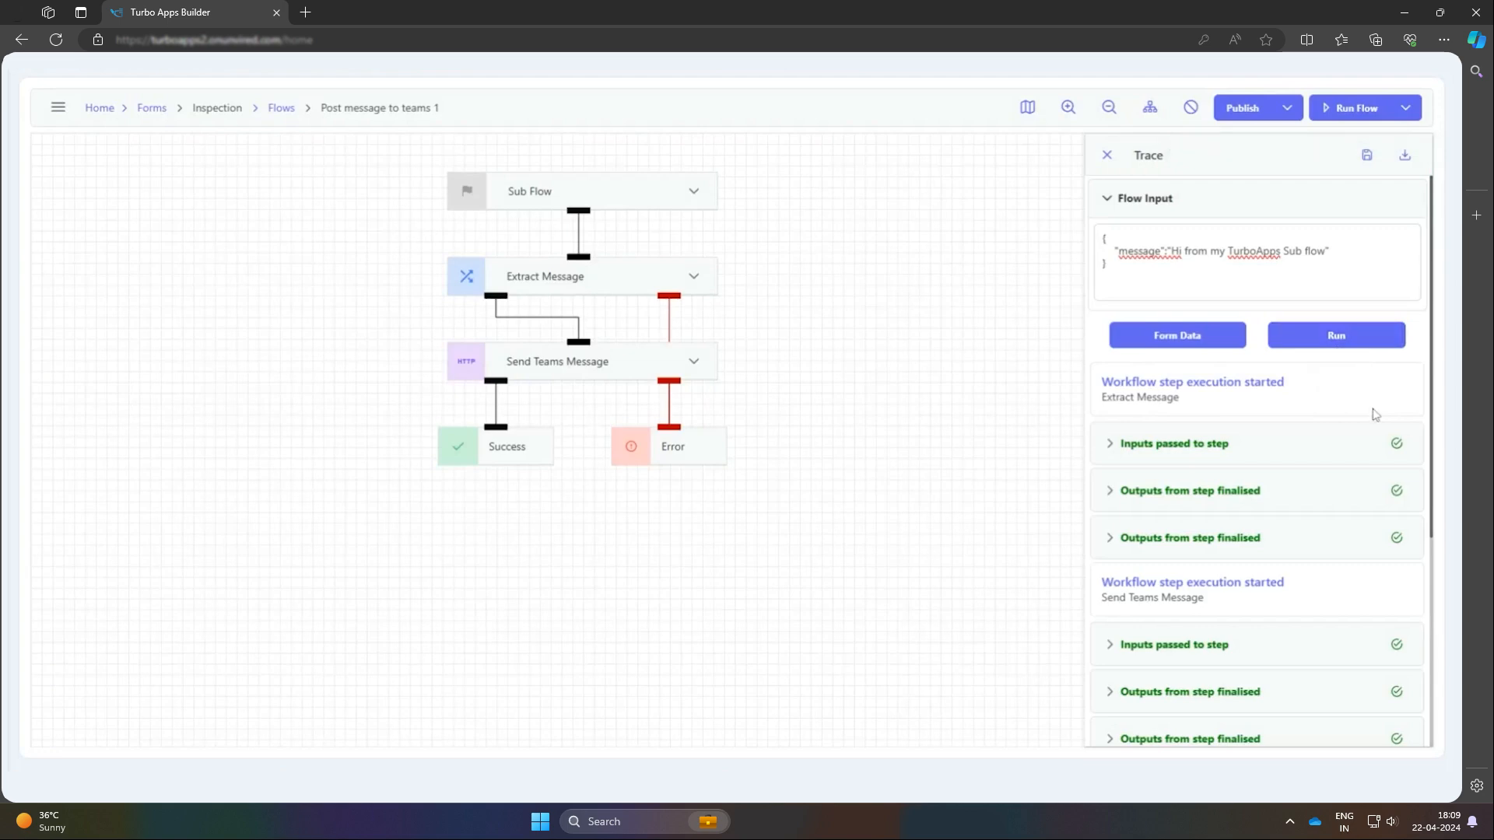
scroll(1373, 423, down, 3)
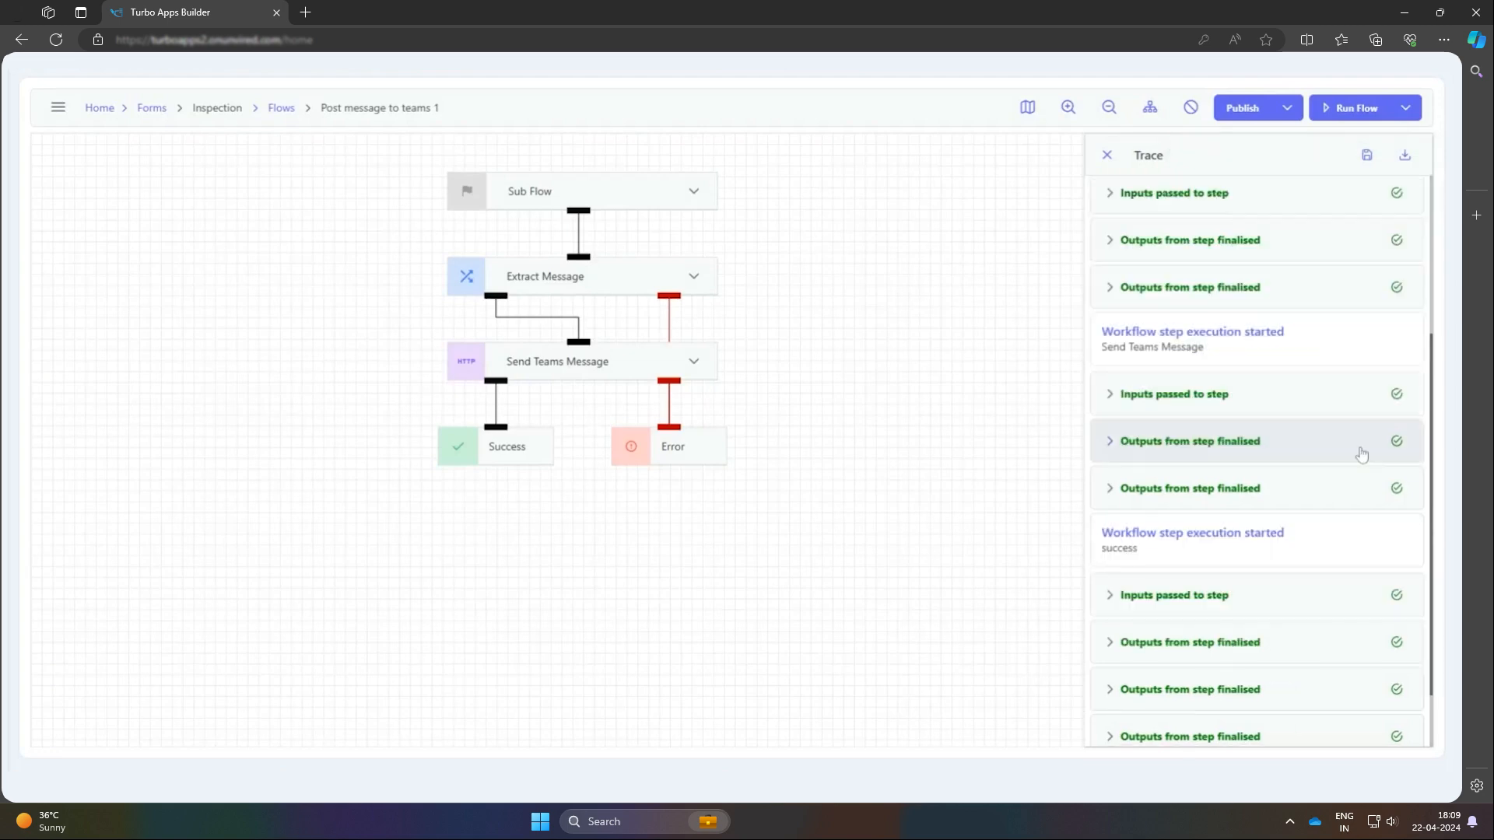
scroll(1361, 454, down, 1)
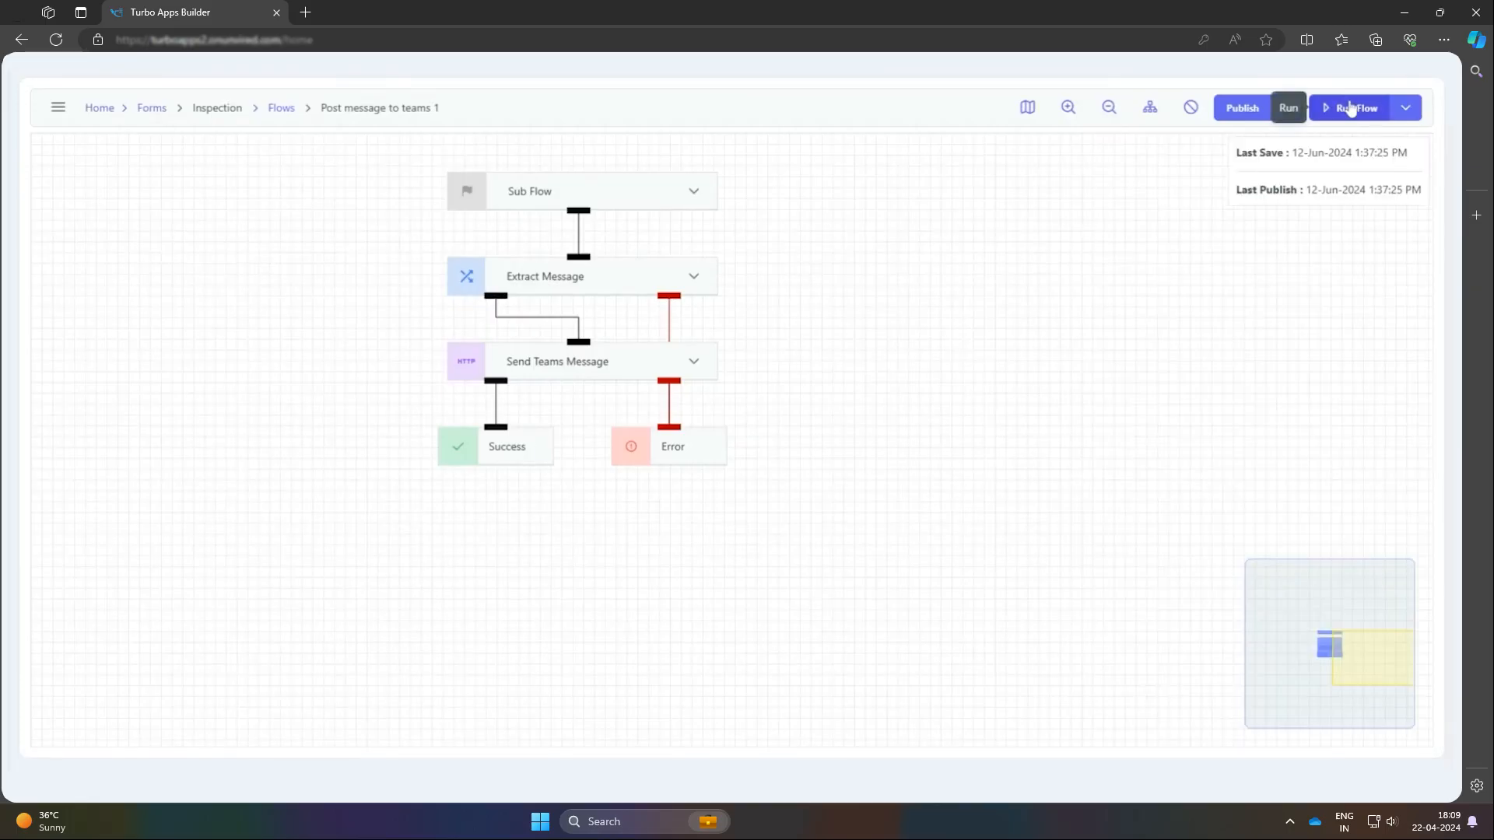
Run the flow with the message "Hi again, here is another message for you", and return to the Inspection form's flows list
click(1346, 107)
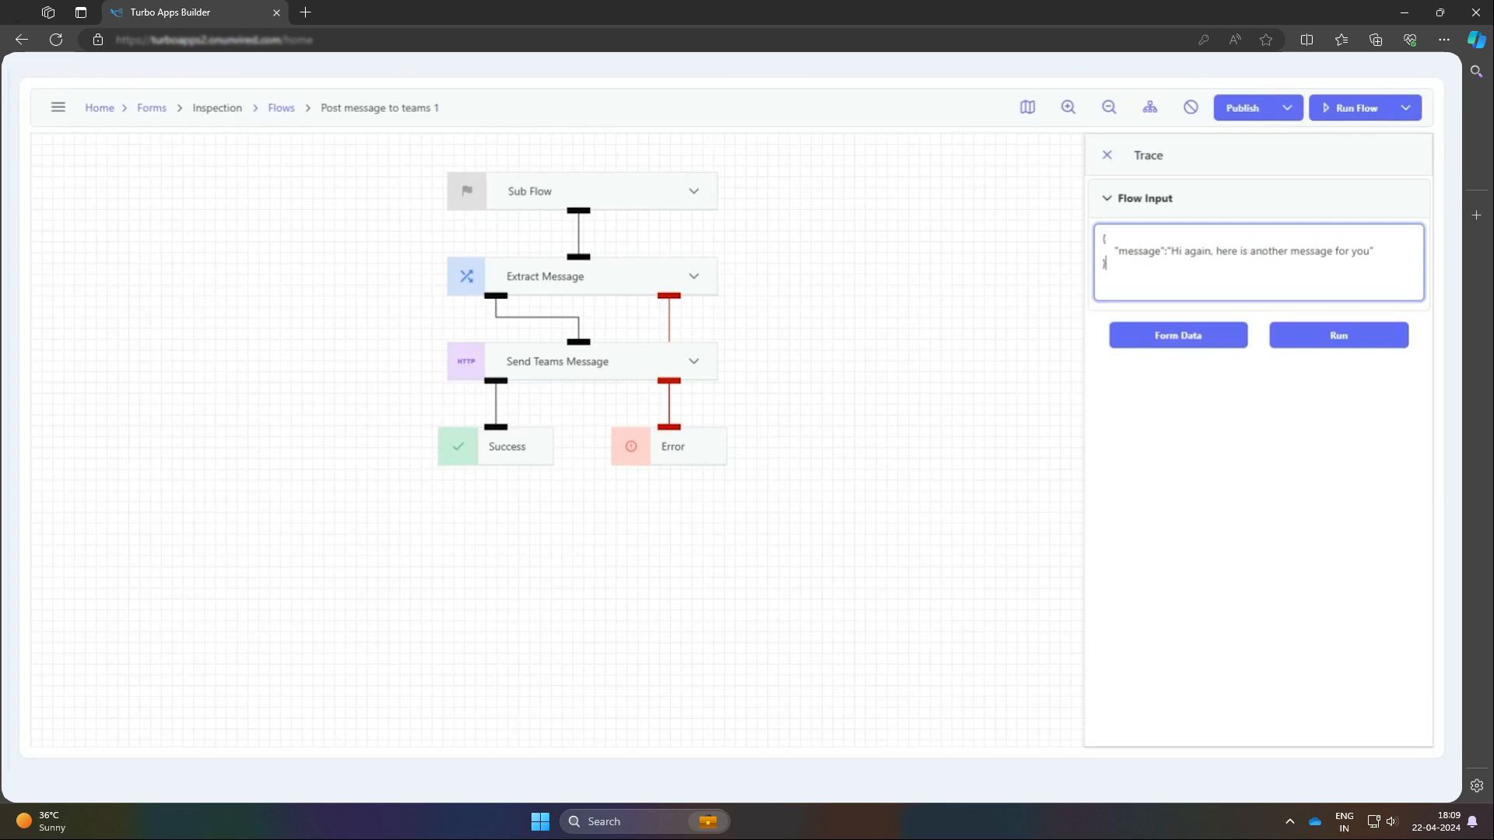
click(1327, 339)
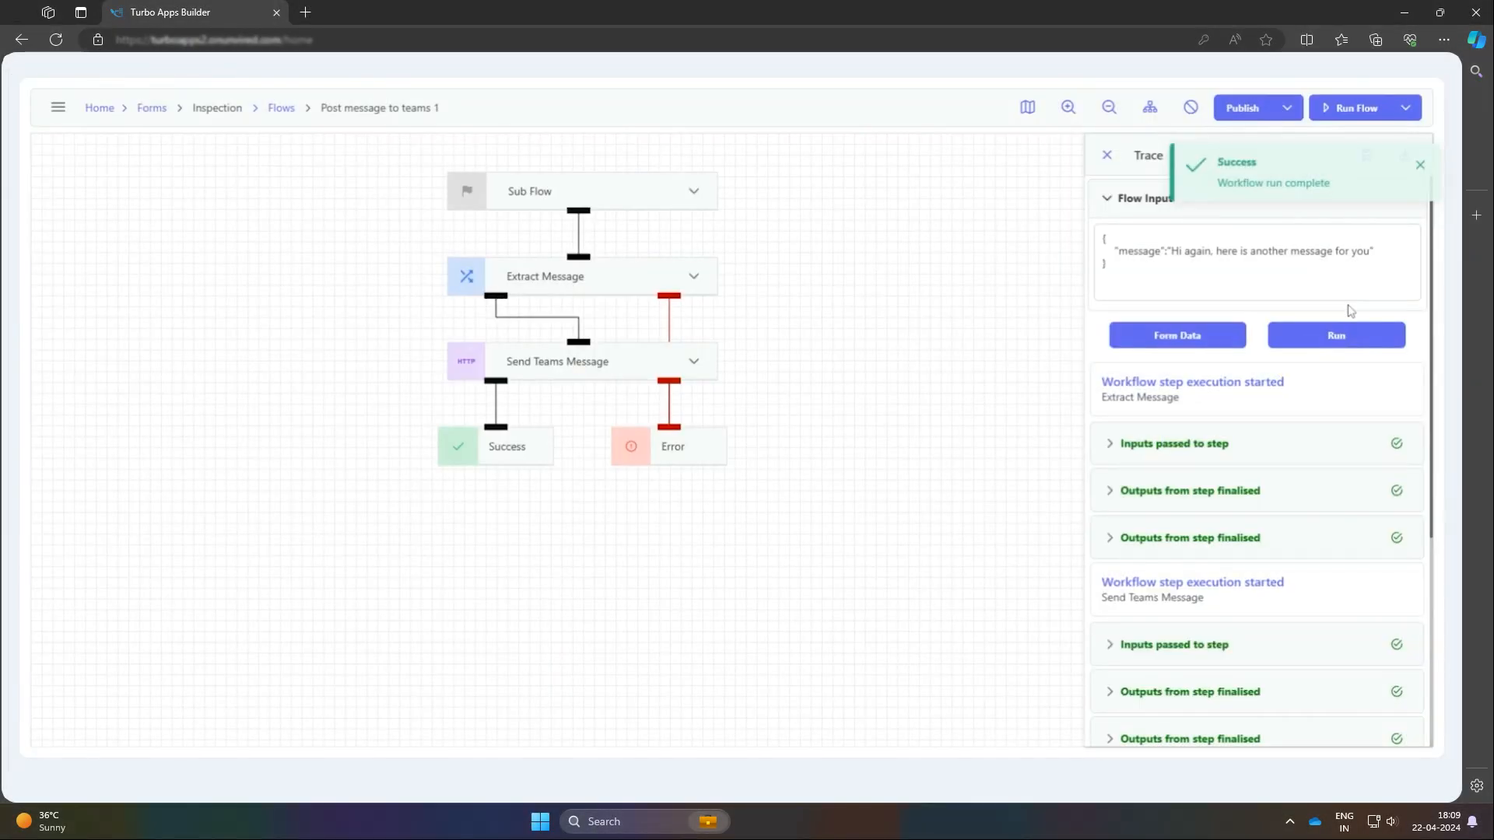
click(269, 109)
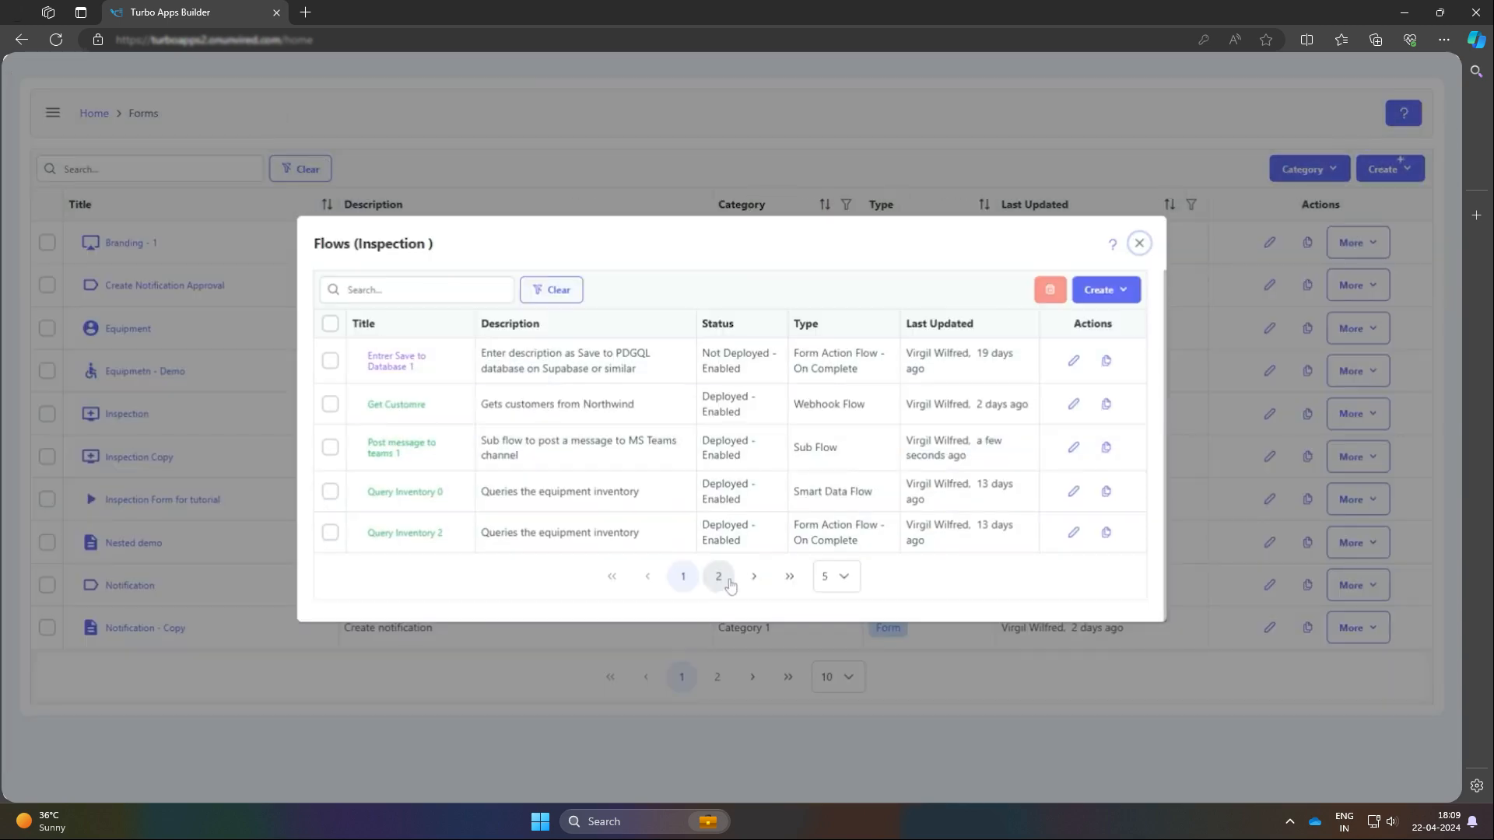
Open the Inspection form's Save to Database Demo flow and add a Sub Flow node after the Save Form Data node
click(718, 577)
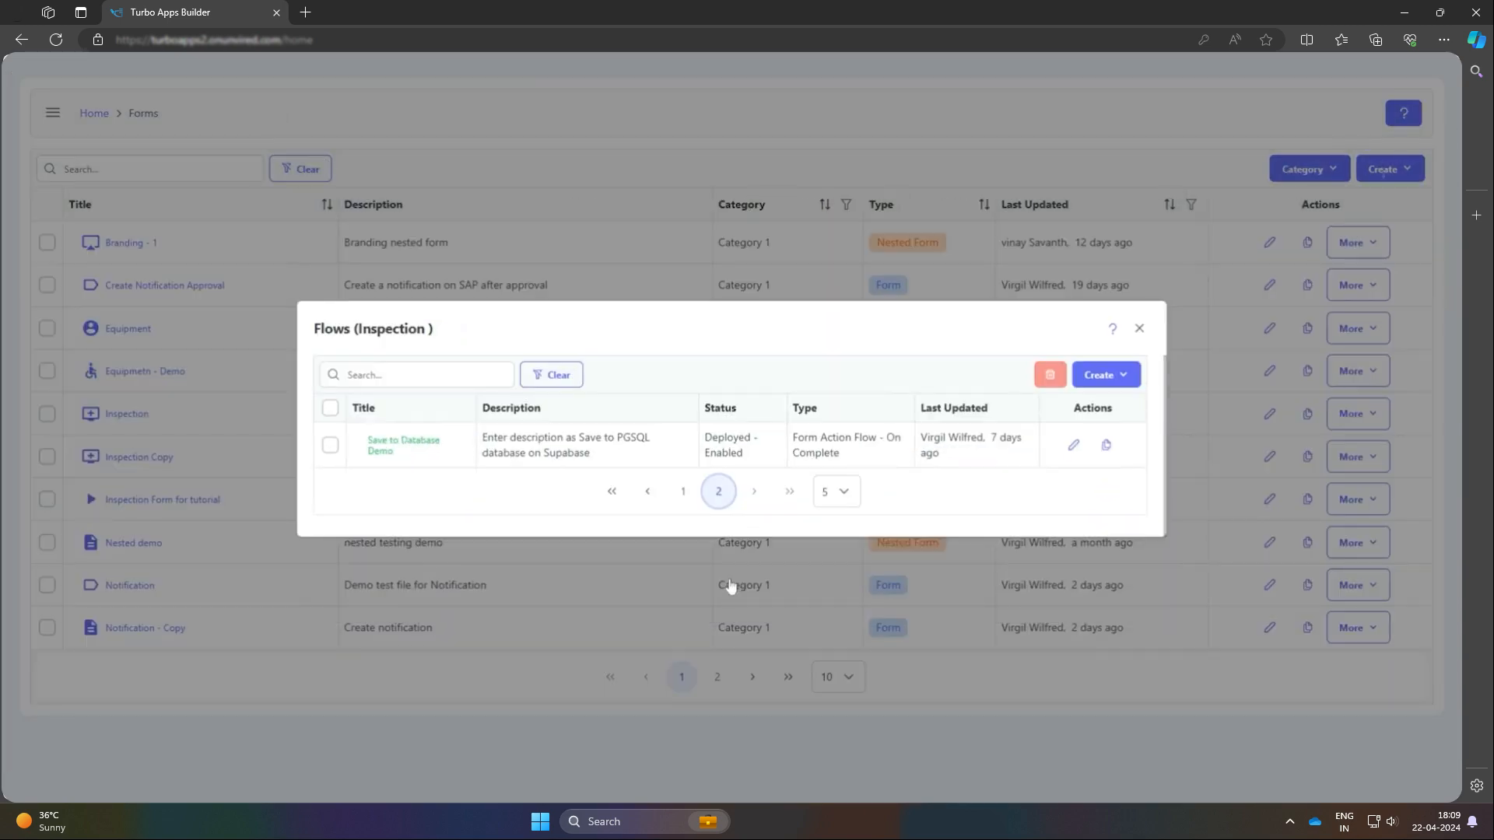
click(589, 459)
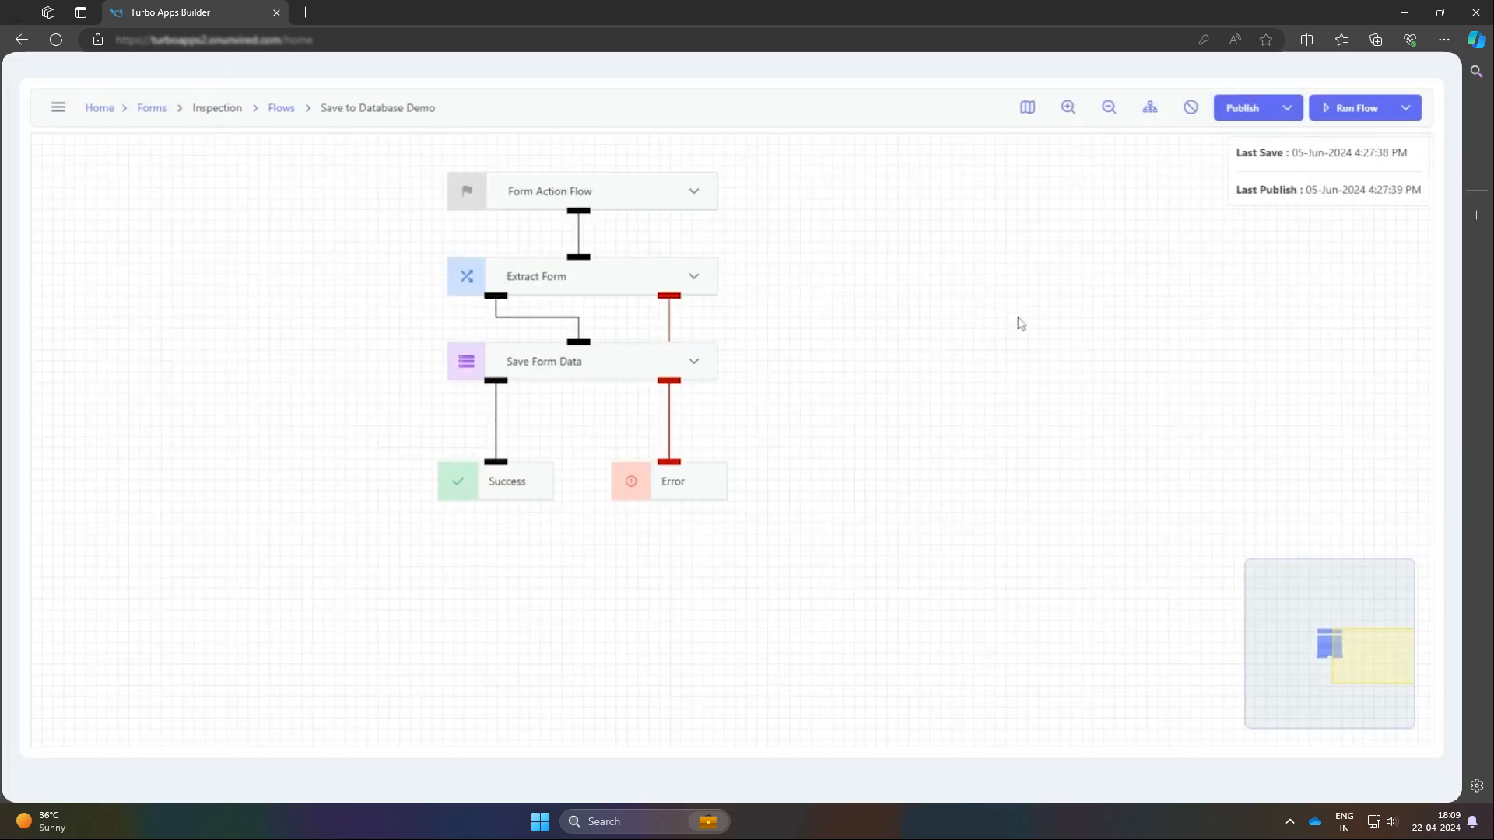
click(582, 405)
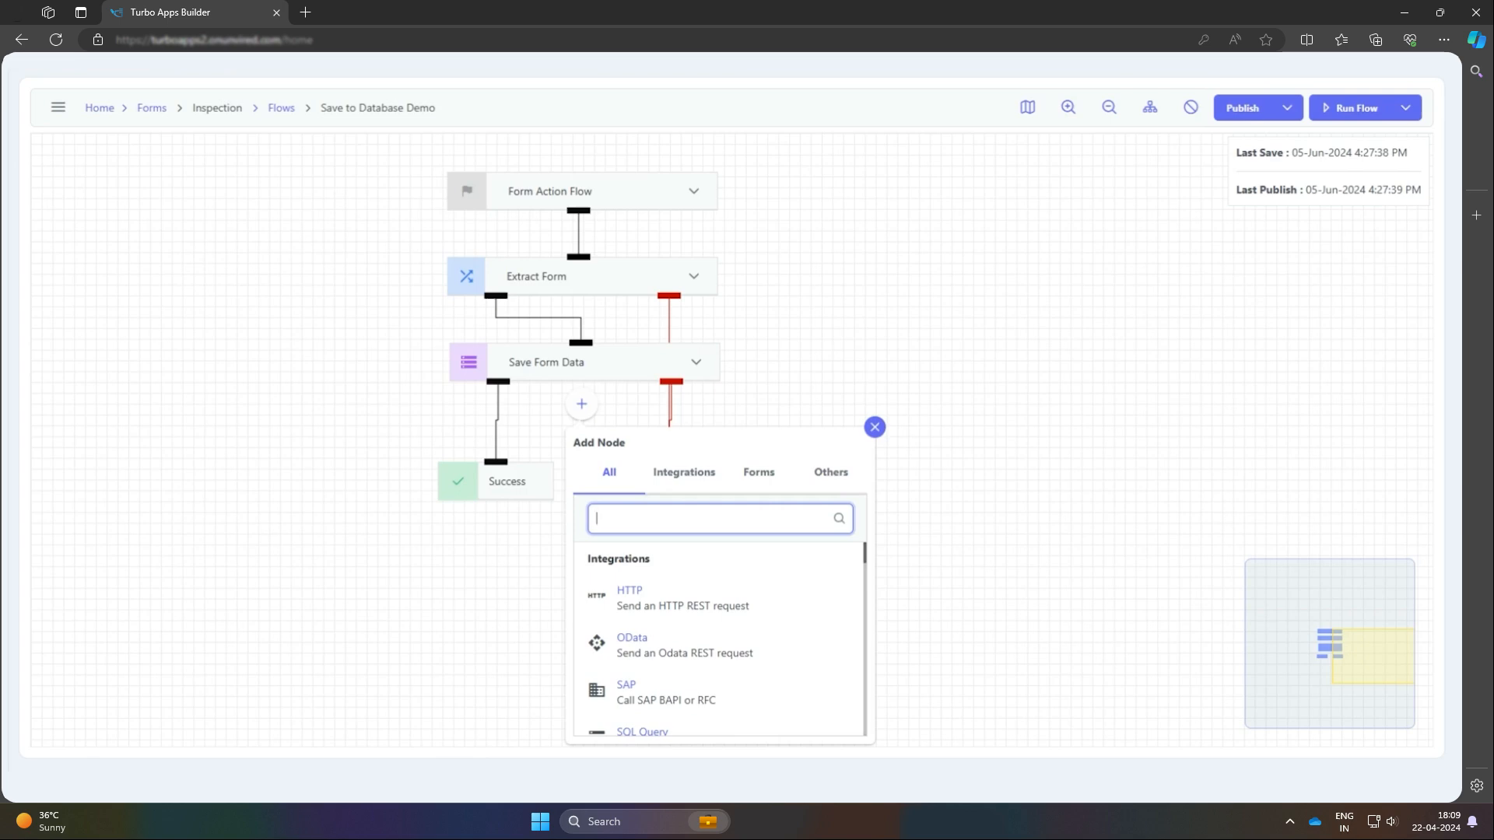
text(Sub flow)
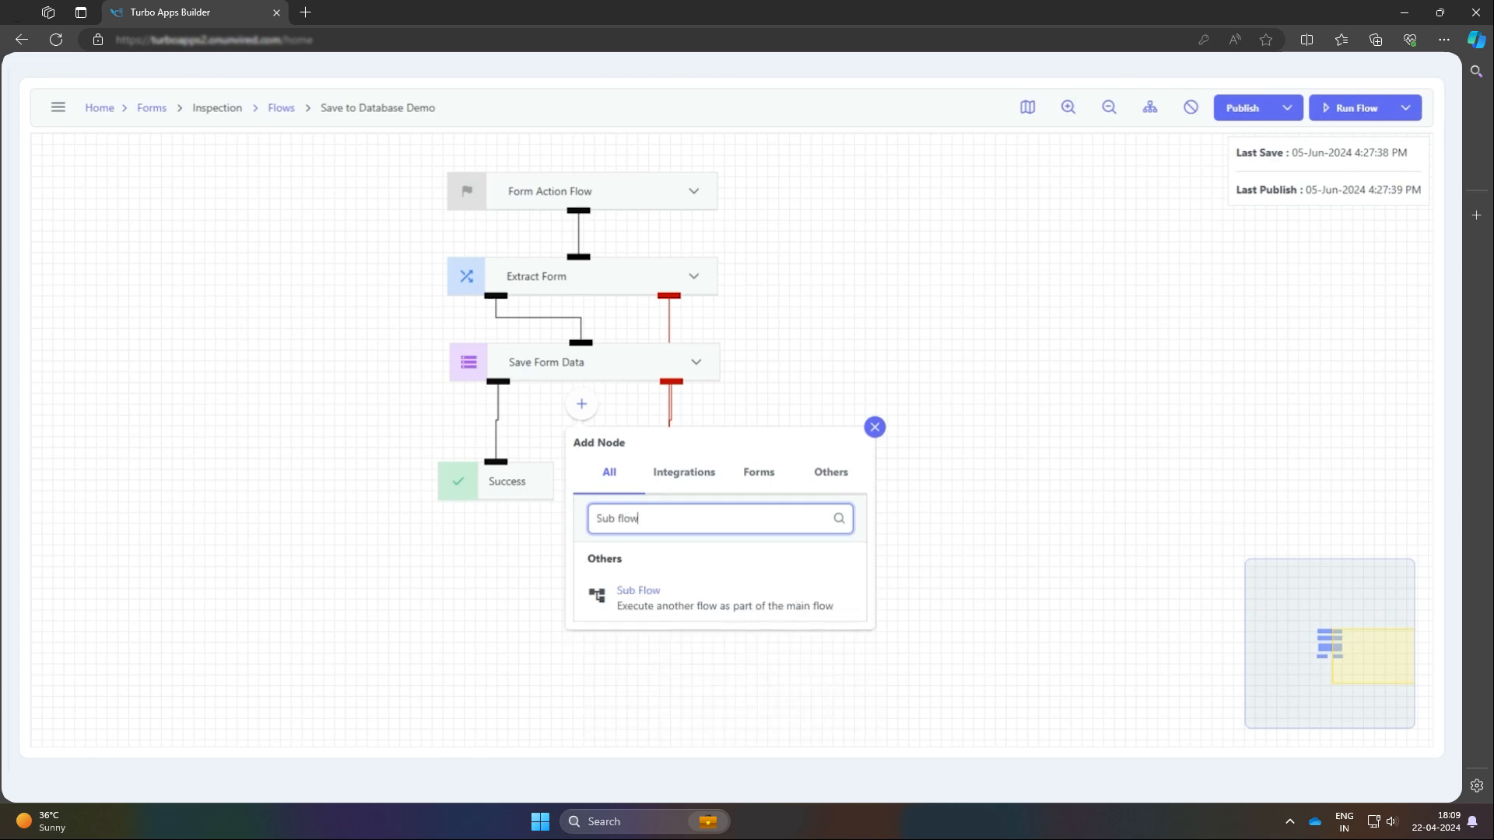
click(694, 612)
Name the new sub flow node "Notify On Team" and set its workflow to Post message to teams 1
key(ctrl+a)
key(BackSpace)
text(Notify On Tea)
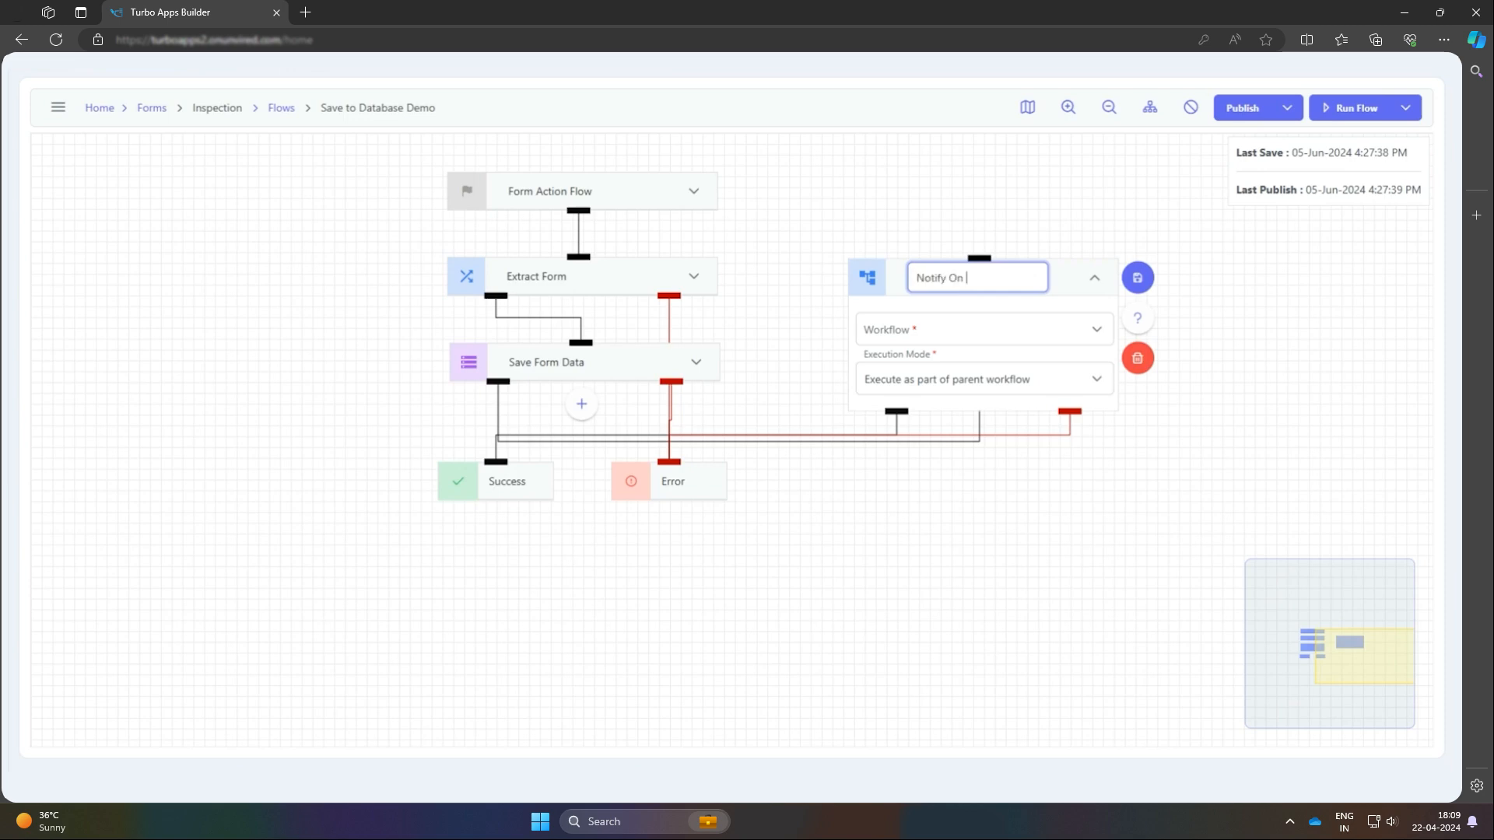
text(m)
click(909, 341)
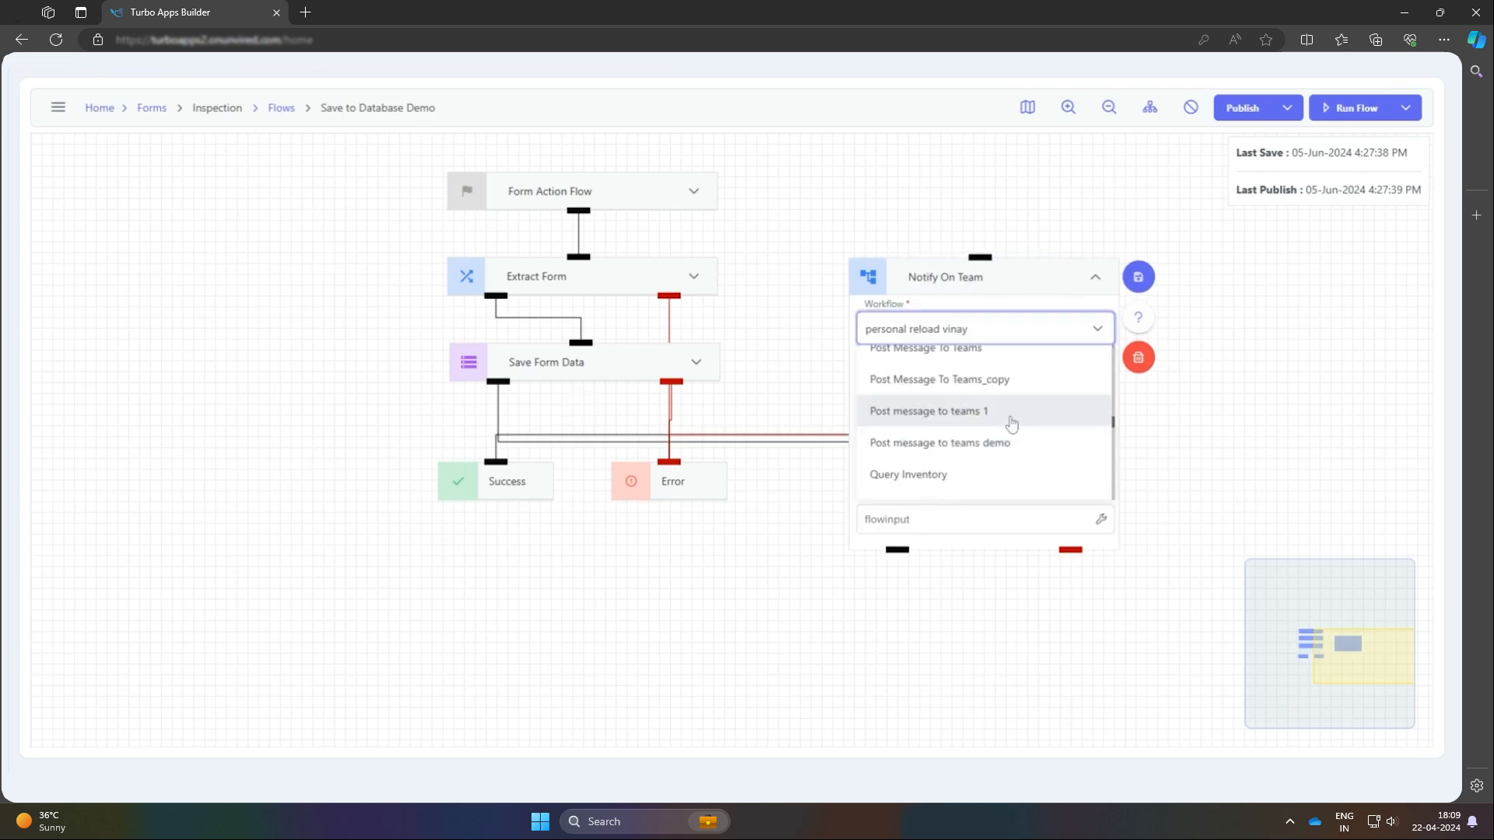
click(1012, 424)
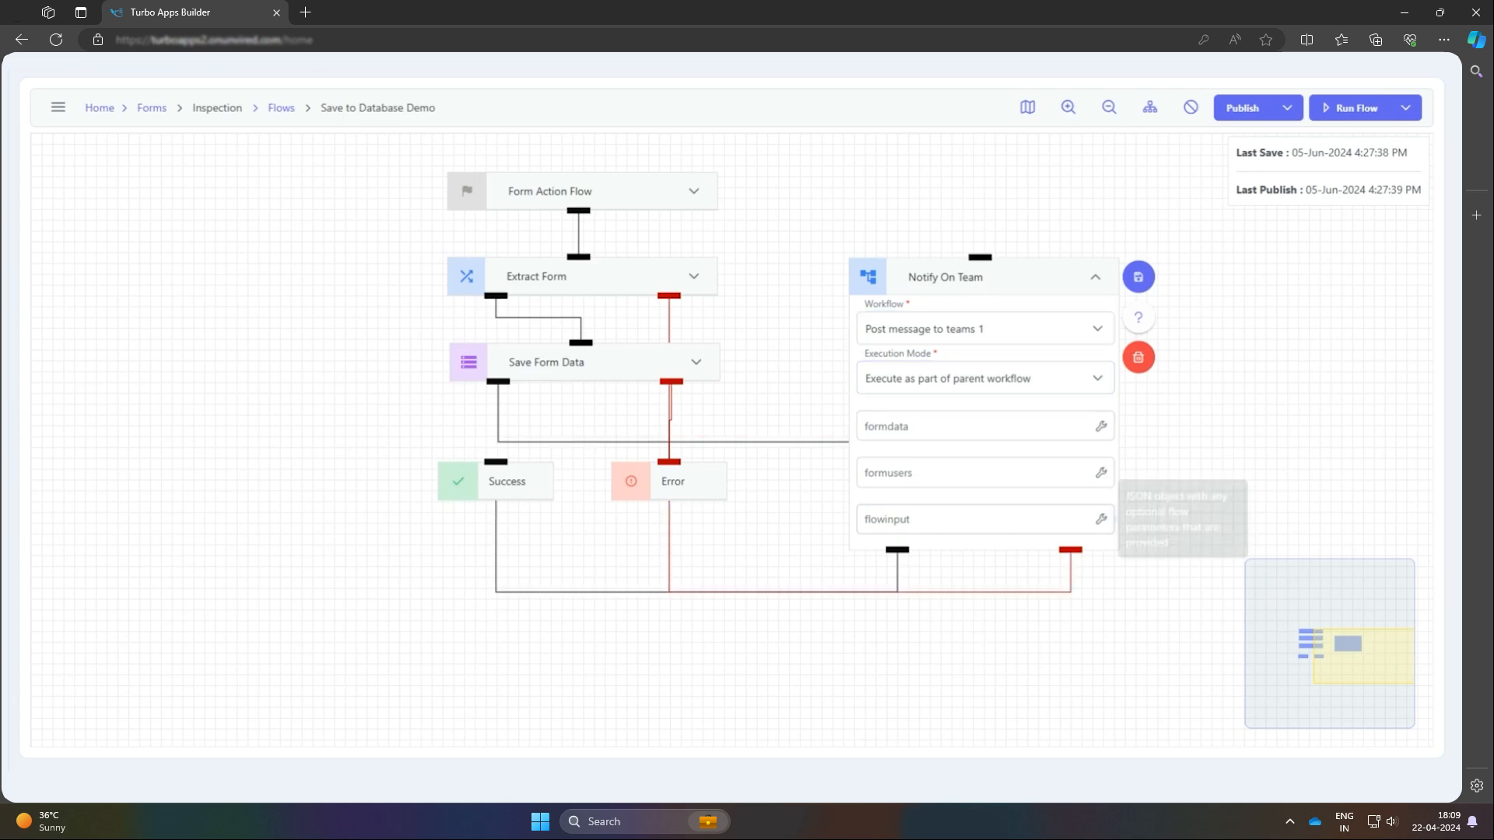
Set the Notify On Team node's flowinput to {"message":"Submission saved to Supabase"}, save the node, and auto-arrange the flow
click(972, 520)
text({"message":"Submission saved to Supabase"})
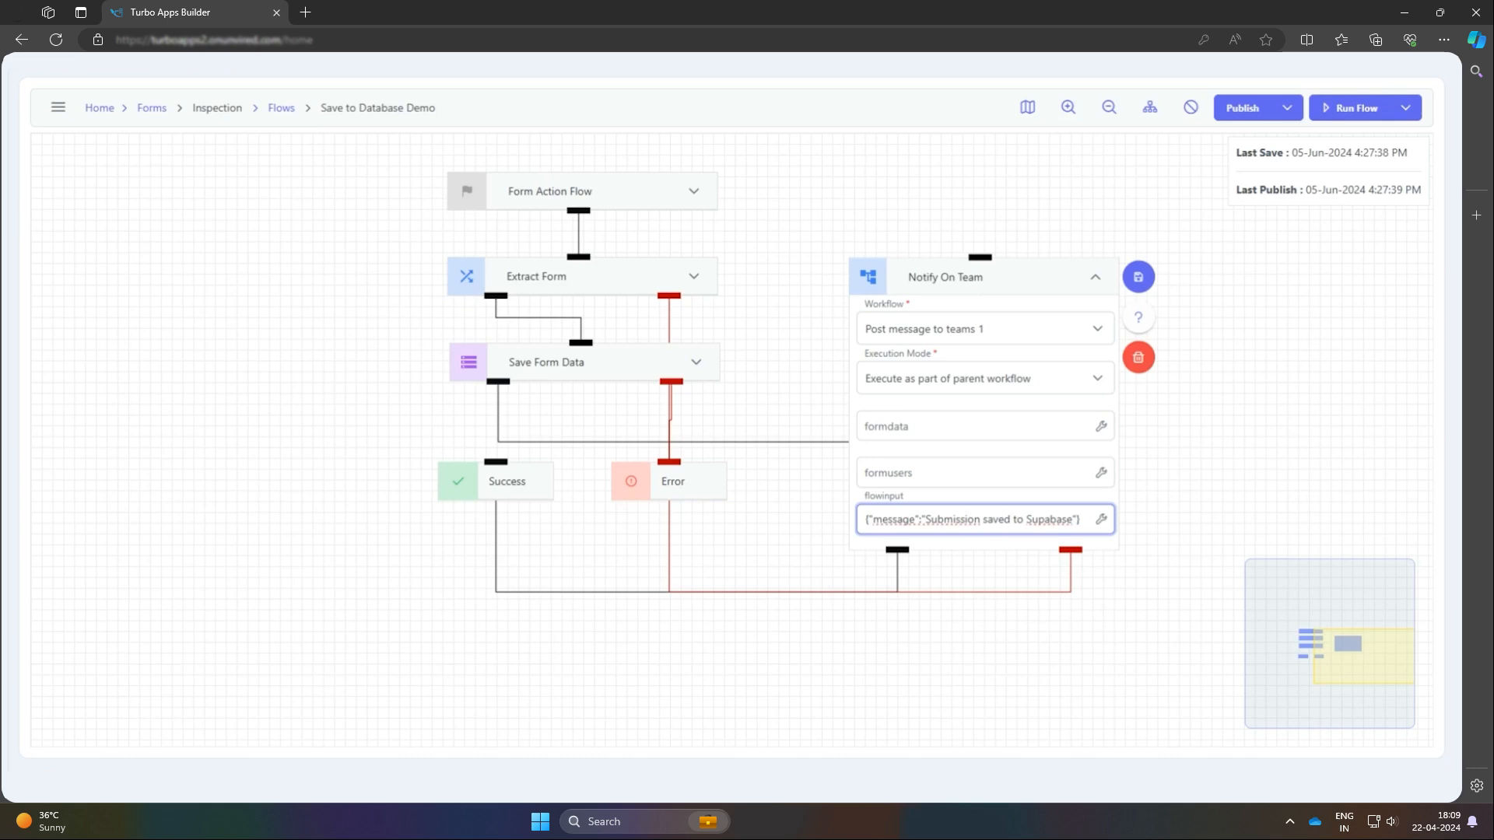
click(1140, 279)
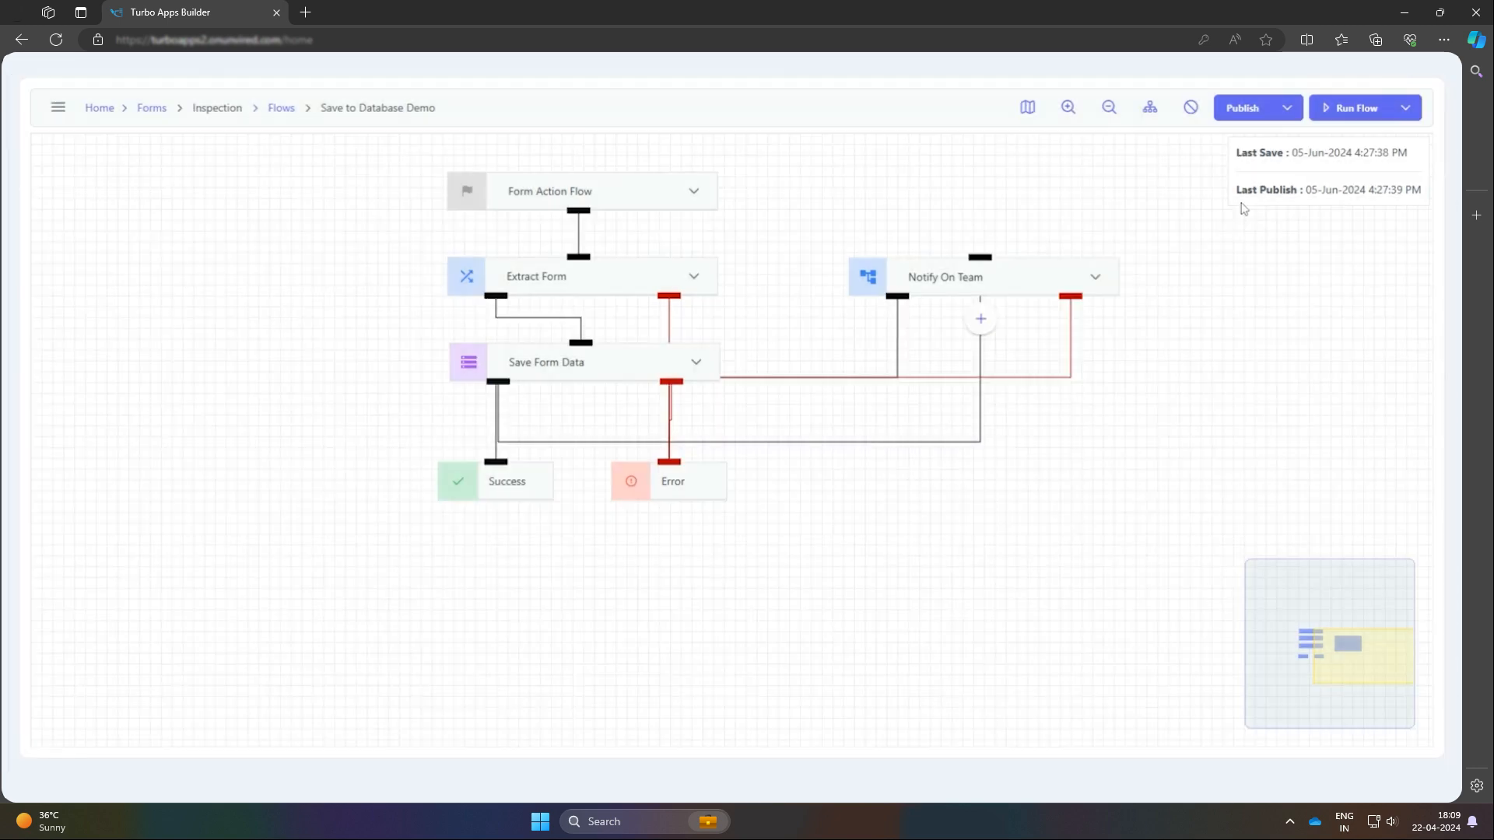
click(1150, 108)
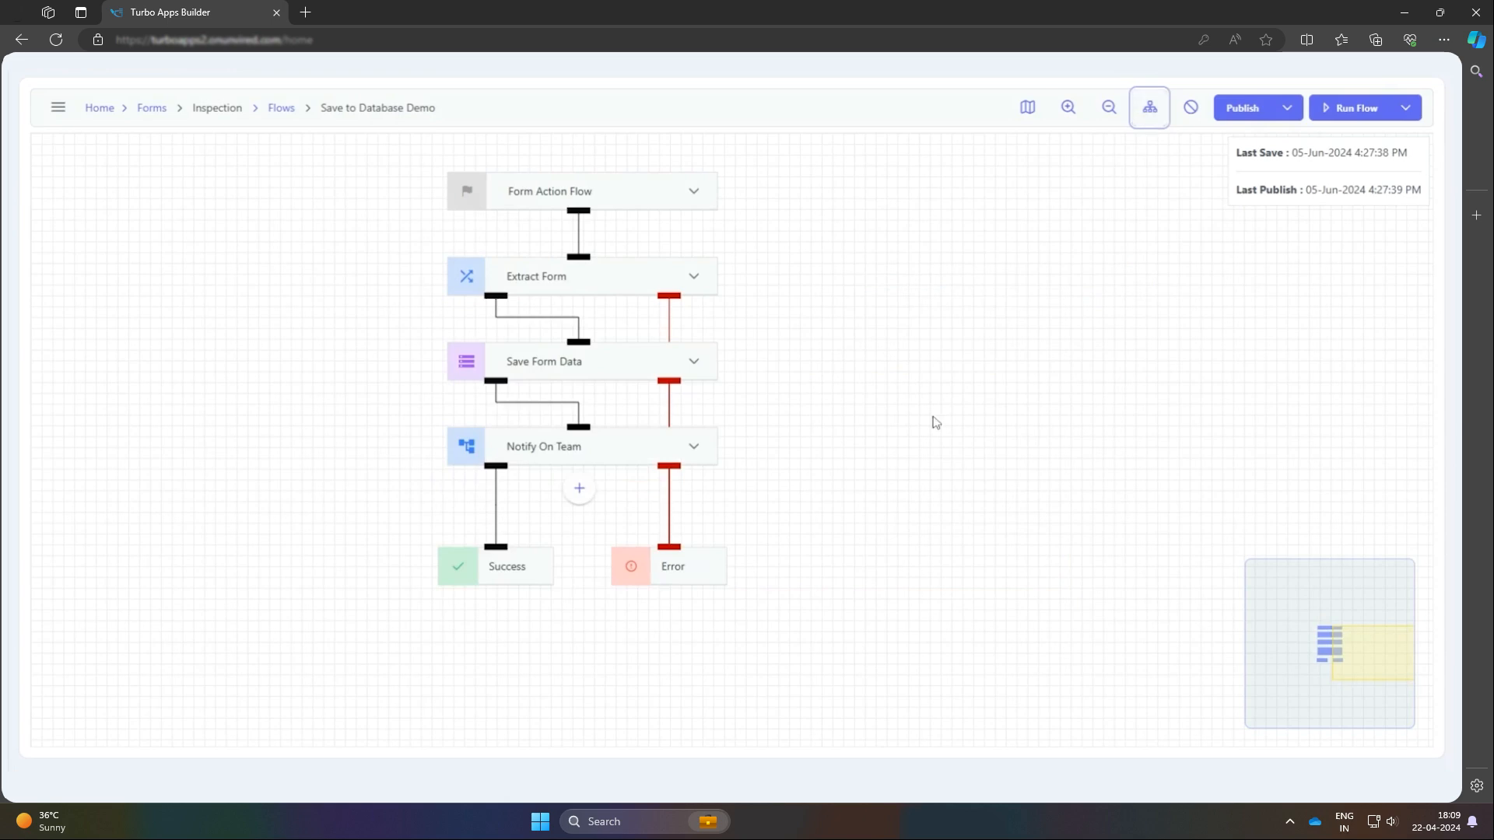
Publish and run the Save to Database Demo flow, and check the posted message in the Turbo Apps channel in Microsoft Teams
click(1257, 107)
click(1351, 109)
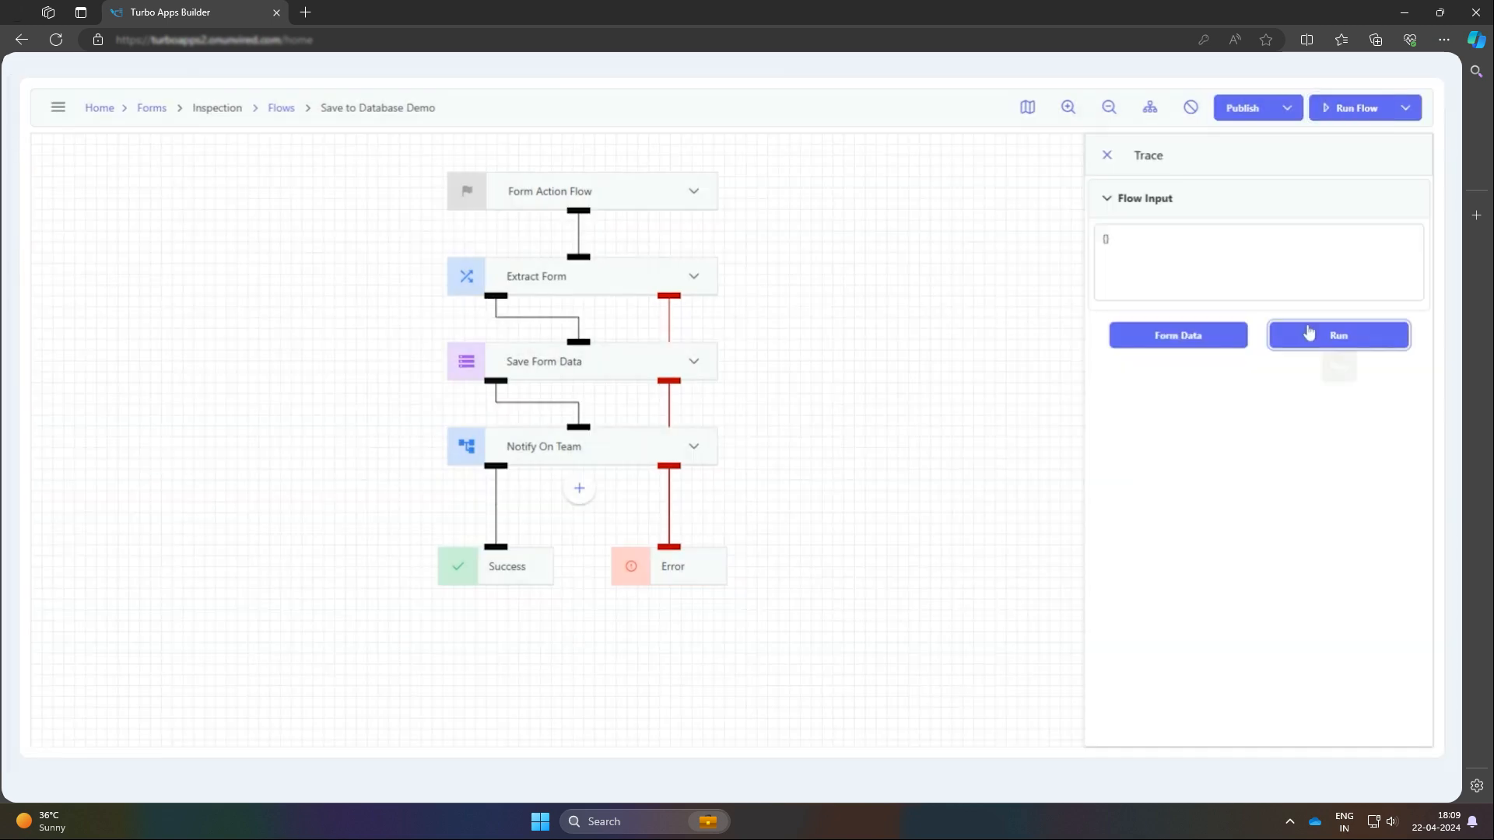
click(1336, 336)
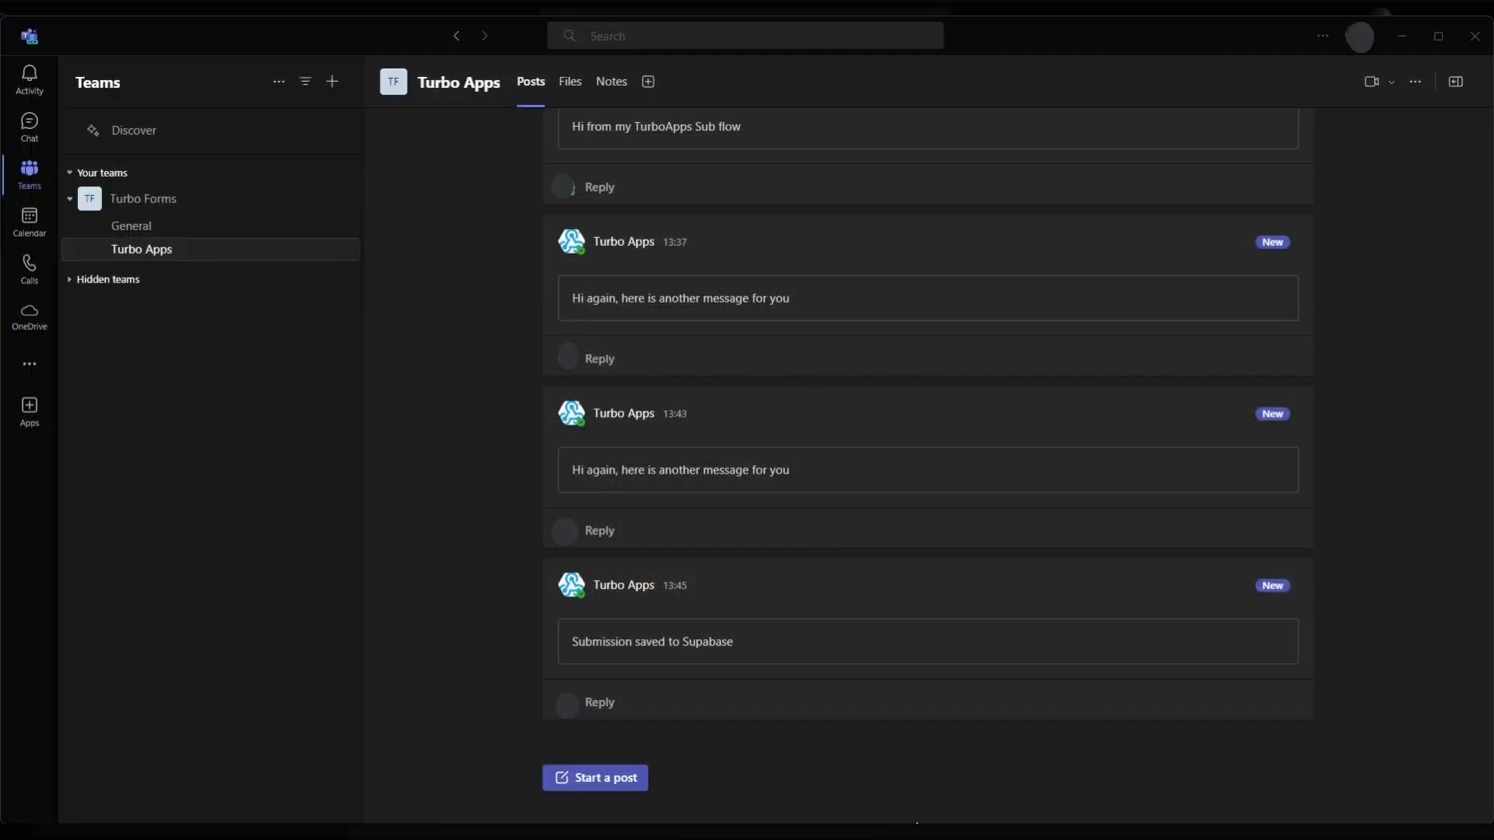
drag(738, 643, 565, 639)
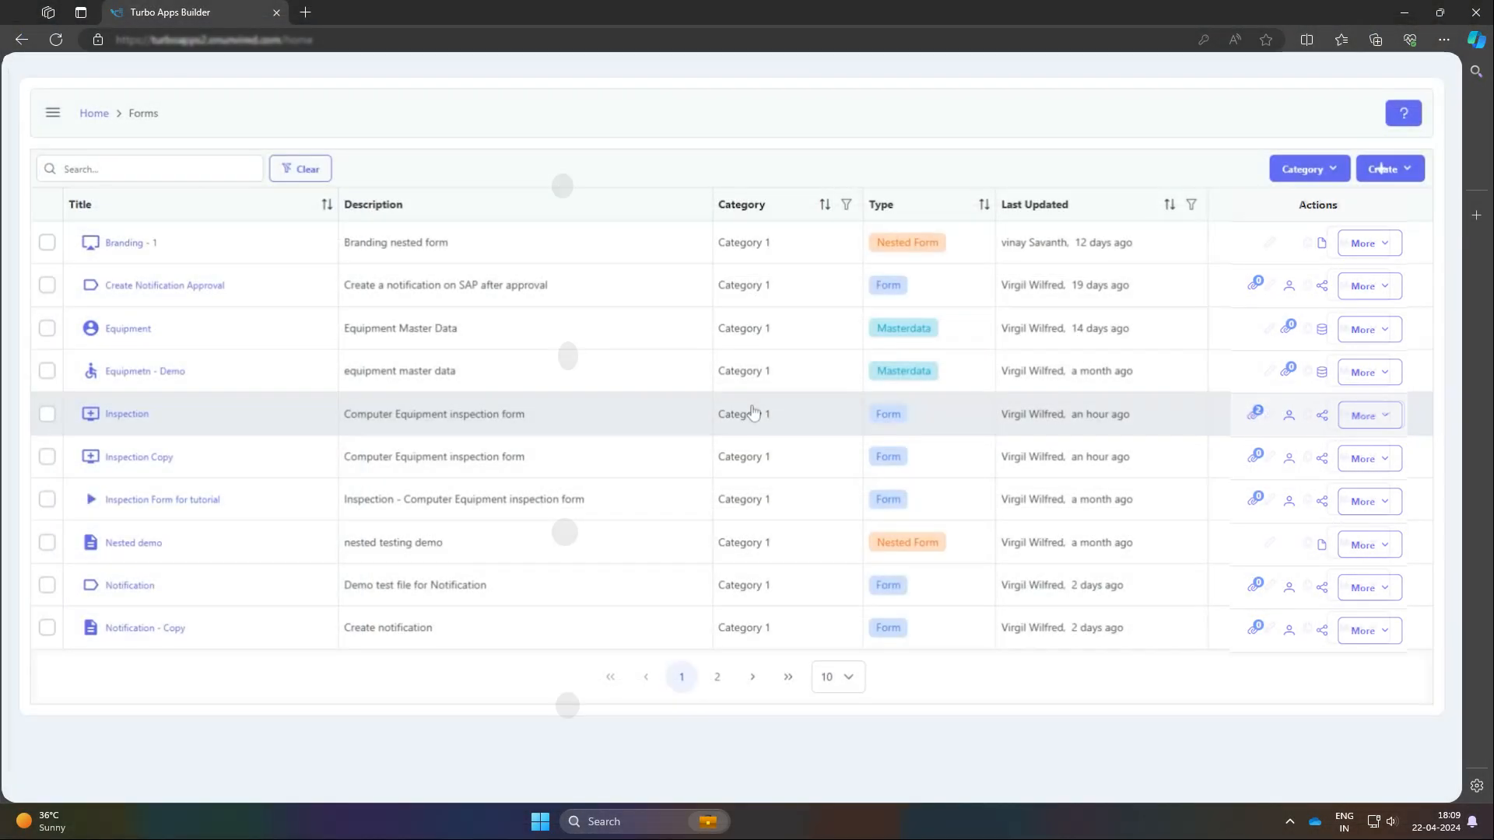